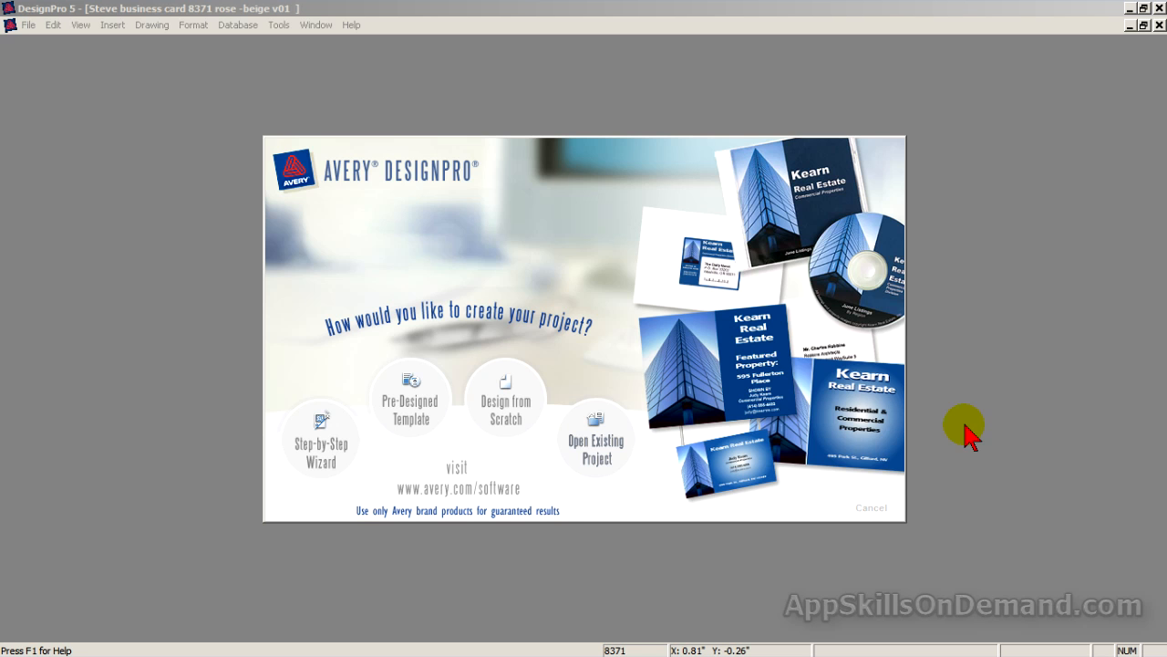
Browse the Two-Side Clean Edge pre-designed templates, then close the gallery without choosing one.
{"action": "left_click", "coordinate": [425, 416]}
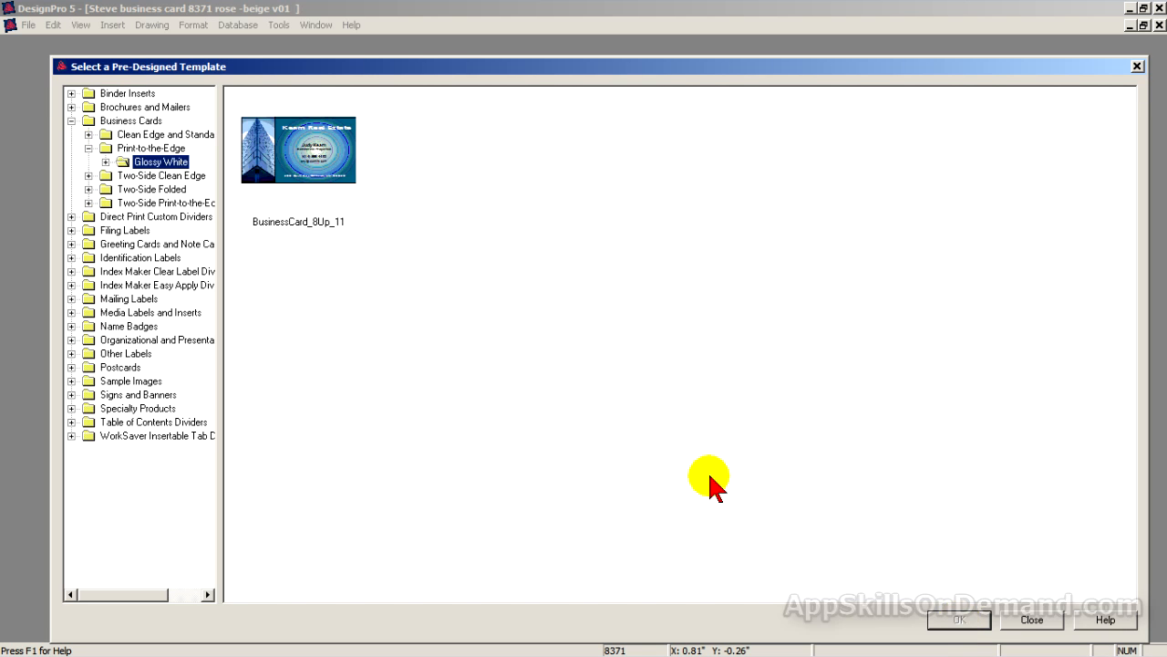
{"action": "left_click", "coordinate": [153, 178]}
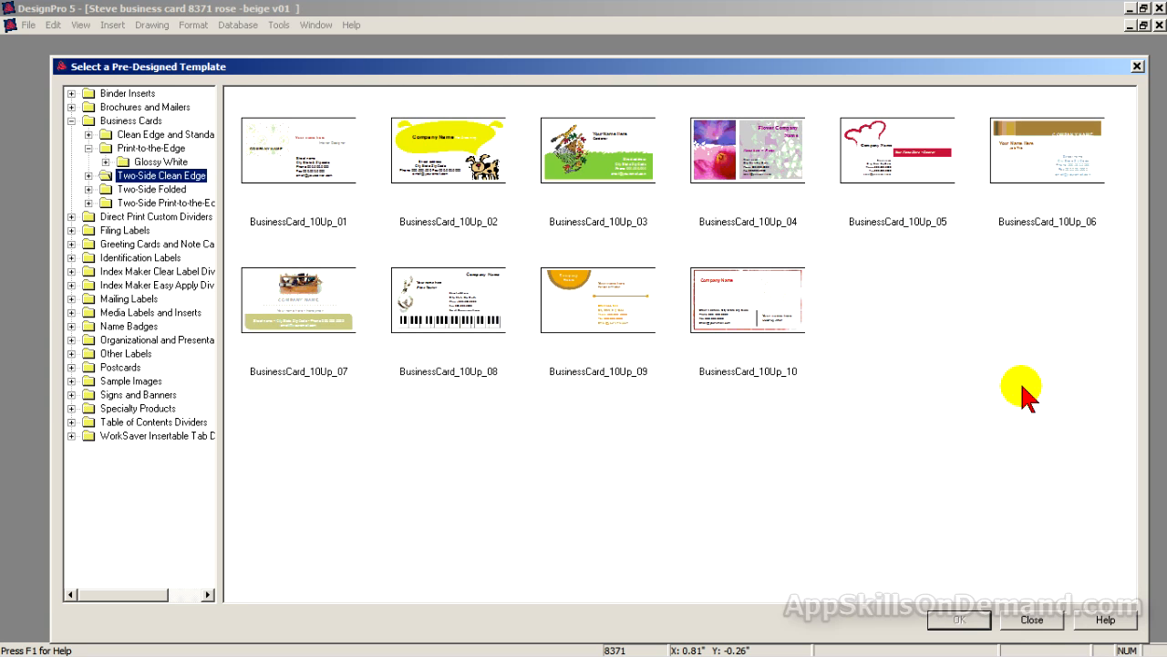
{"action": "left_click", "coordinate": [1035, 621]}
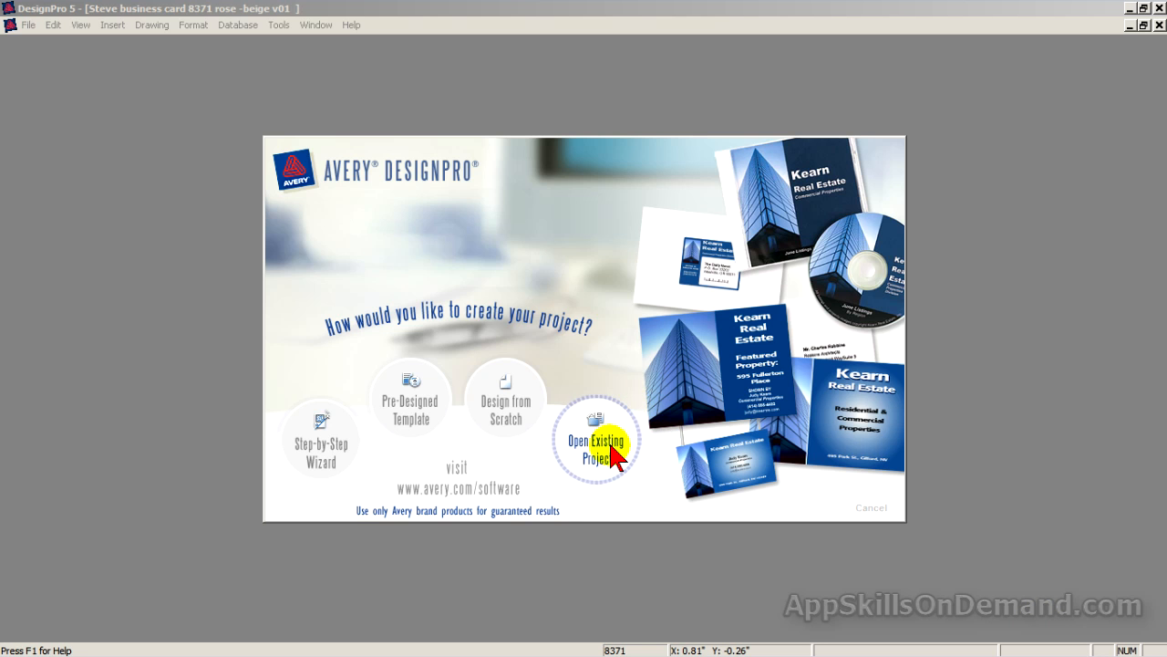
Start a blank design from scratch on Avery 8869 Two Sided Clean Edge business cards.
{"action": "left_click", "coordinate": [512, 412]}
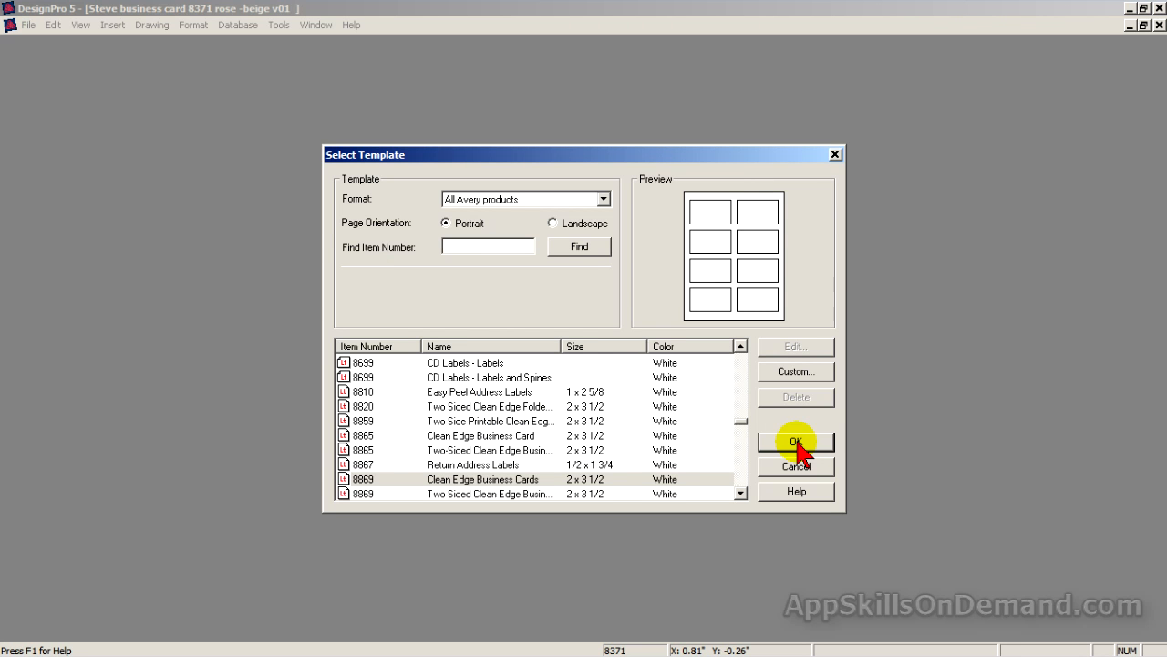
{"action": "type", "text": "8869"}
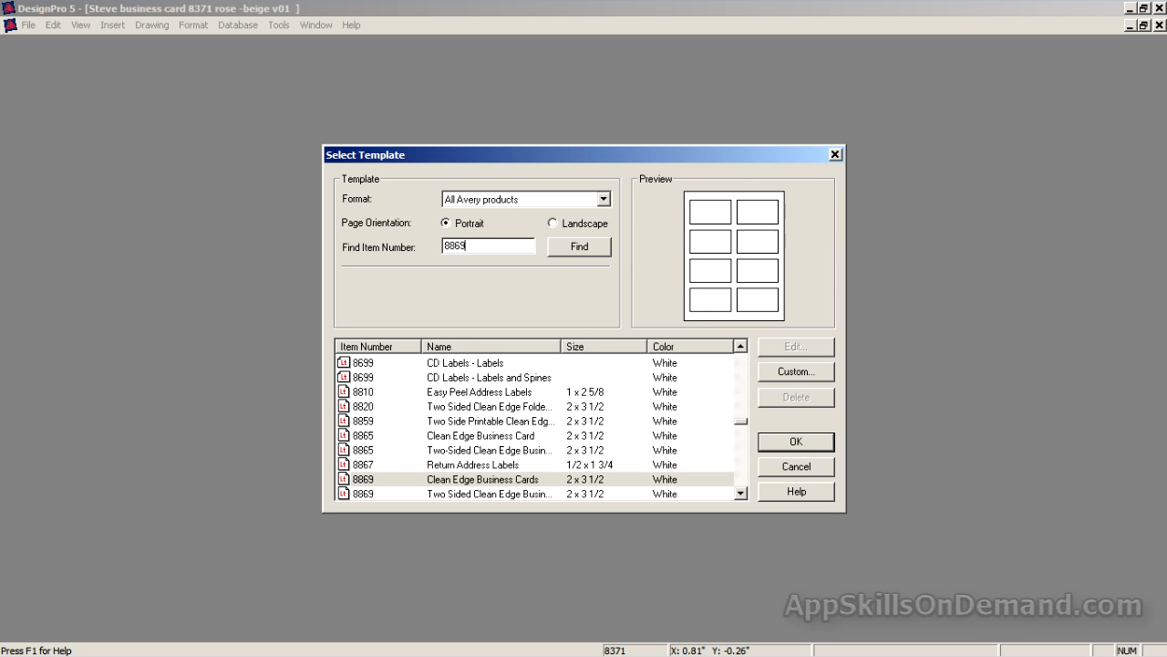
{"action": "left_click", "coordinate": [600, 253]}
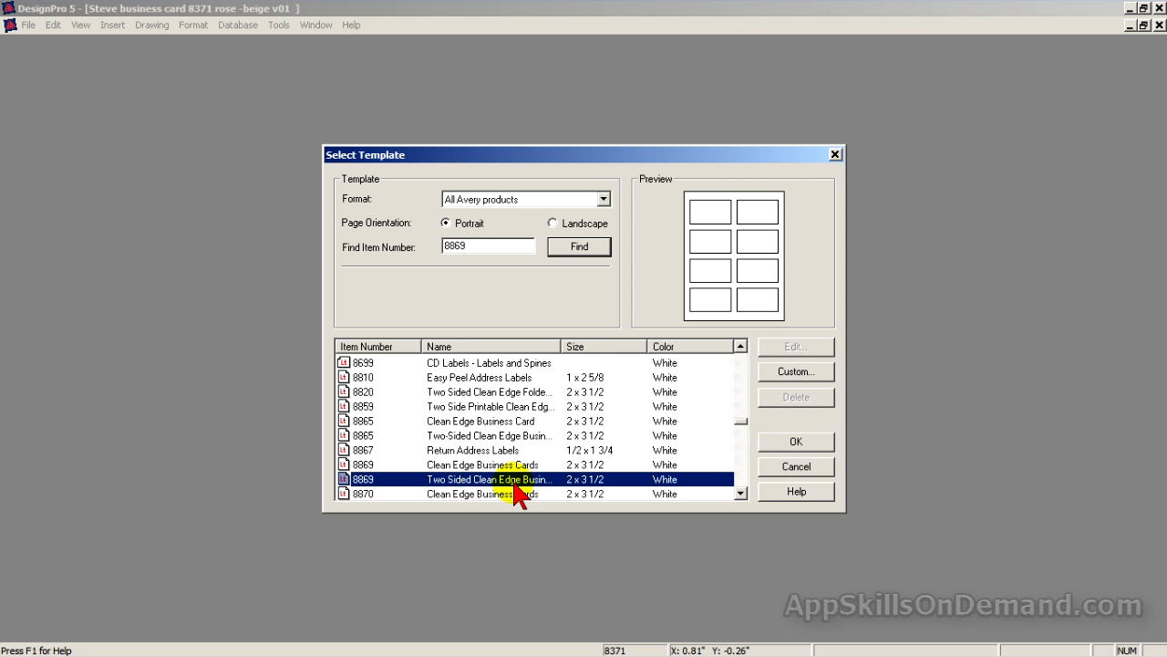
{"action": "left_click", "coordinate": [814, 443]}
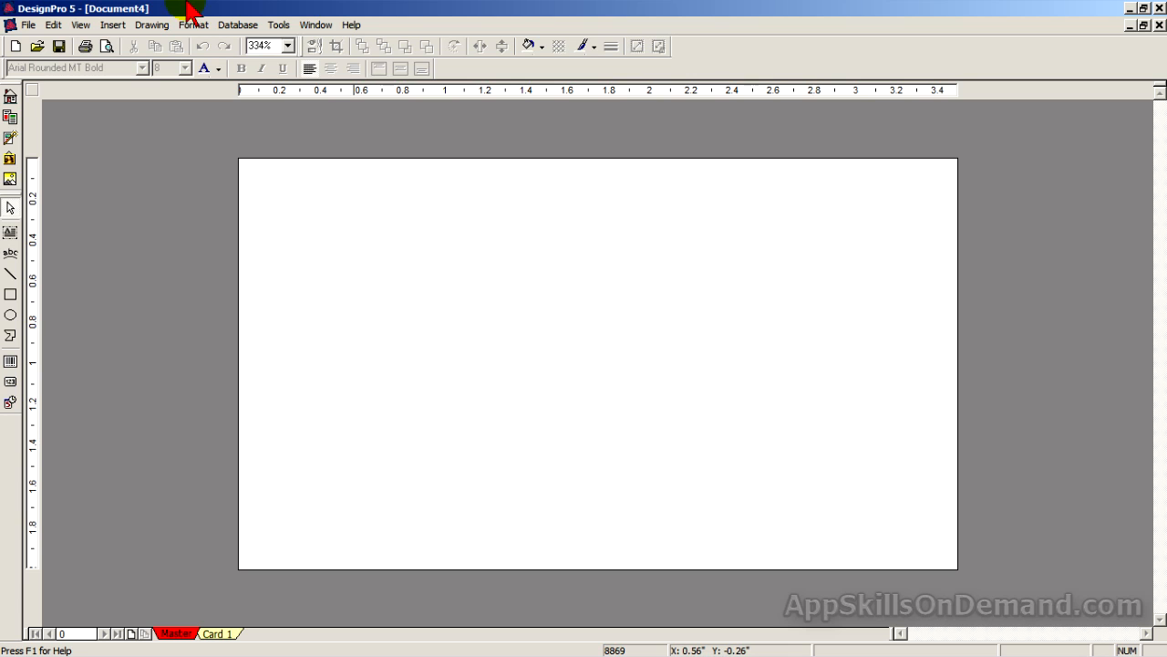
View the finished 'business card v02' design for reference, then switch back to blank Document4.
{"action": "left_click", "coordinate": [316, 25]}
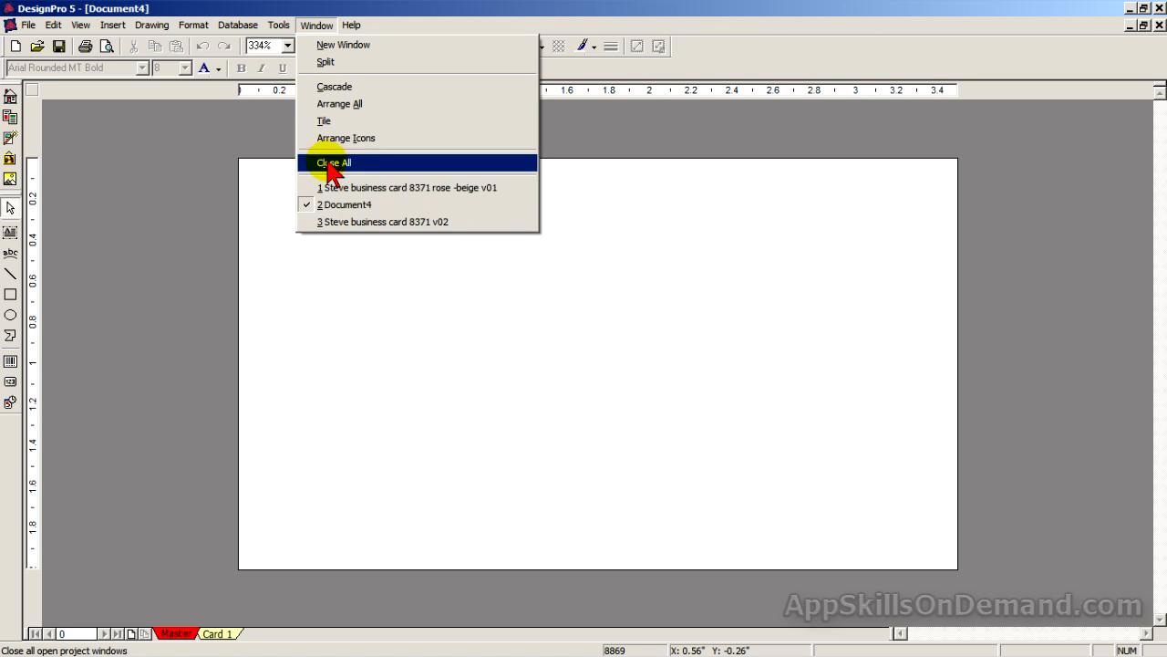
{"action": "left_click", "coordinate": [331, 222]}
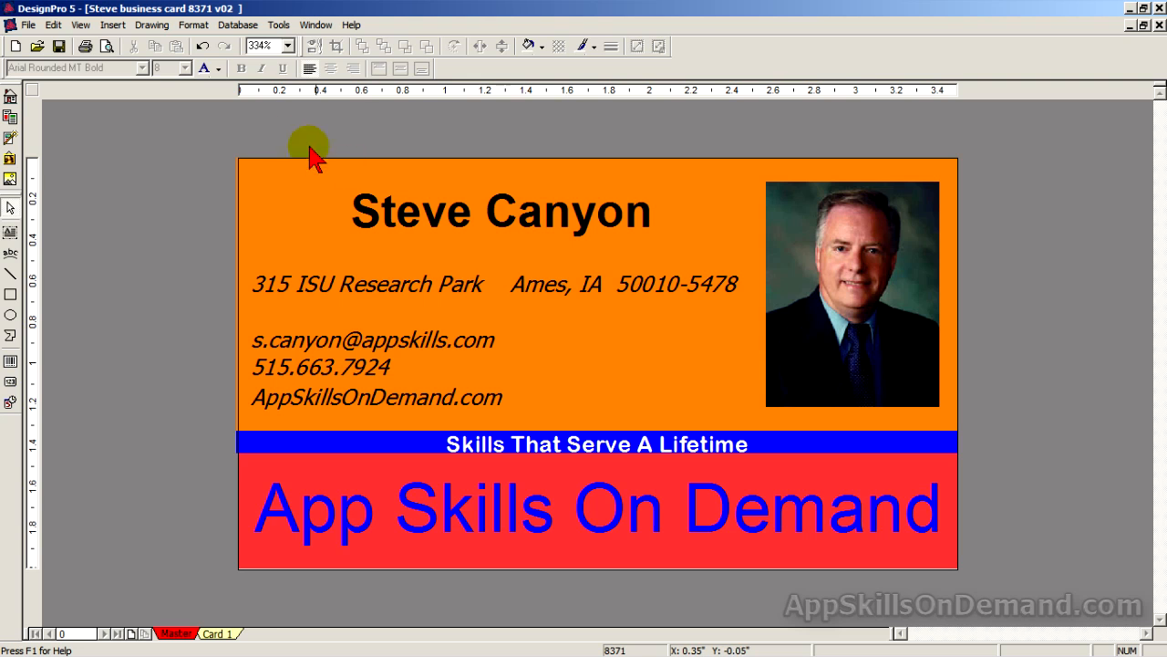
{"action": "left_click", "coordinate": [315, 25]}
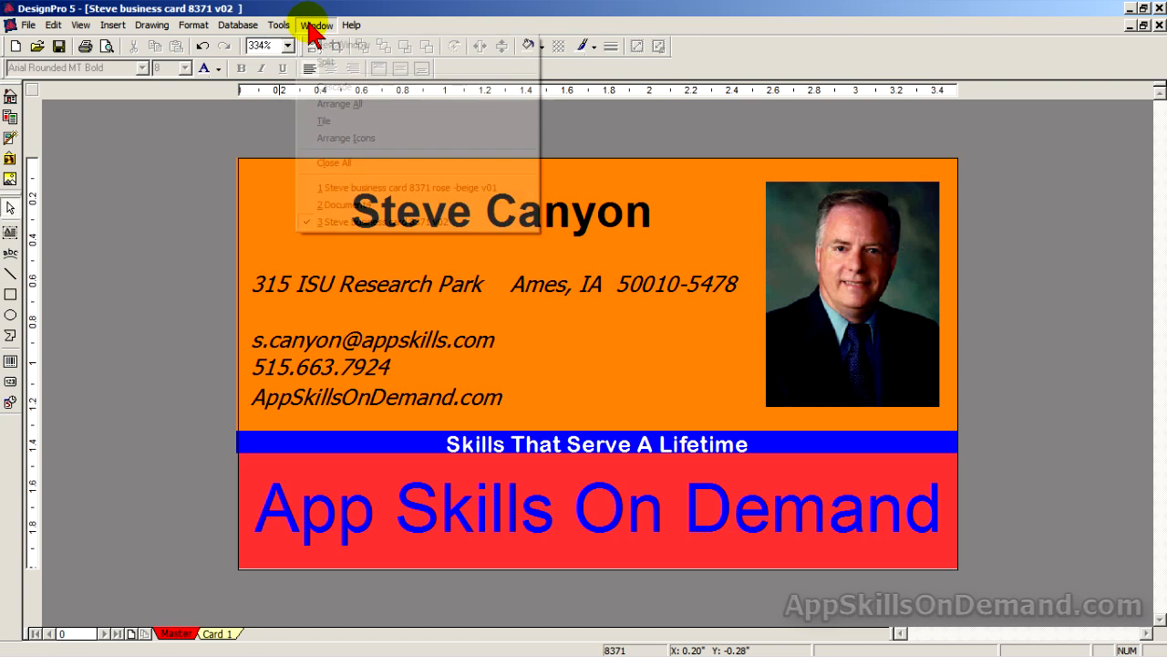
{"action": "left_click", "coordinate": [340, 205]}
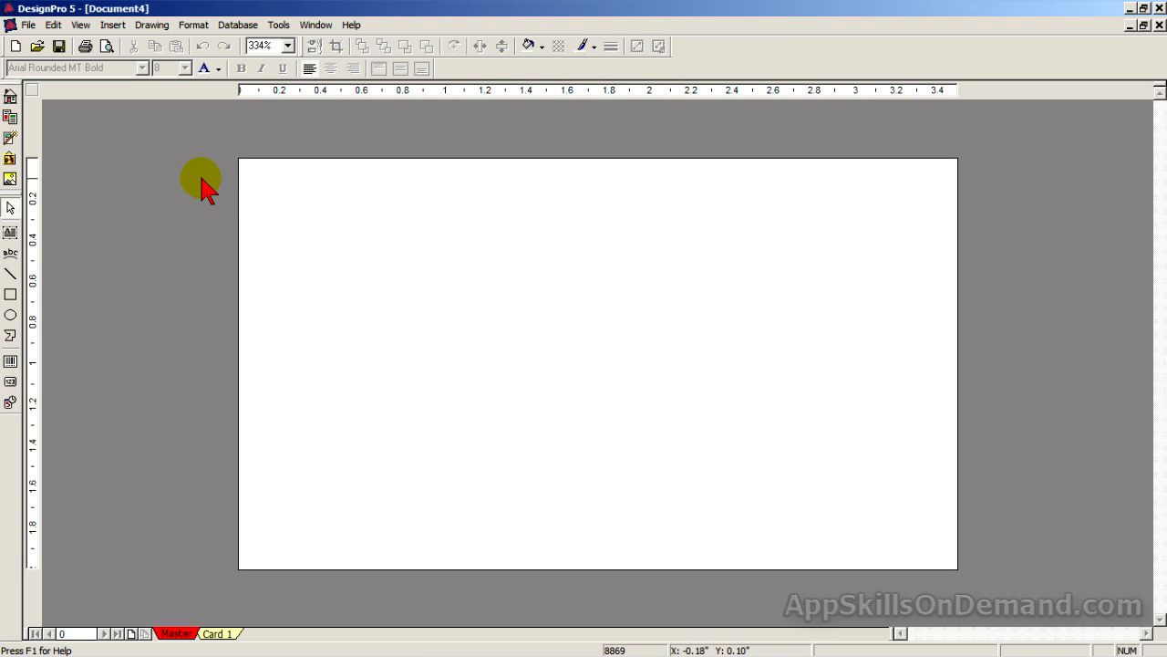
{"action": "left_click", "coordinate": [11, 294]}
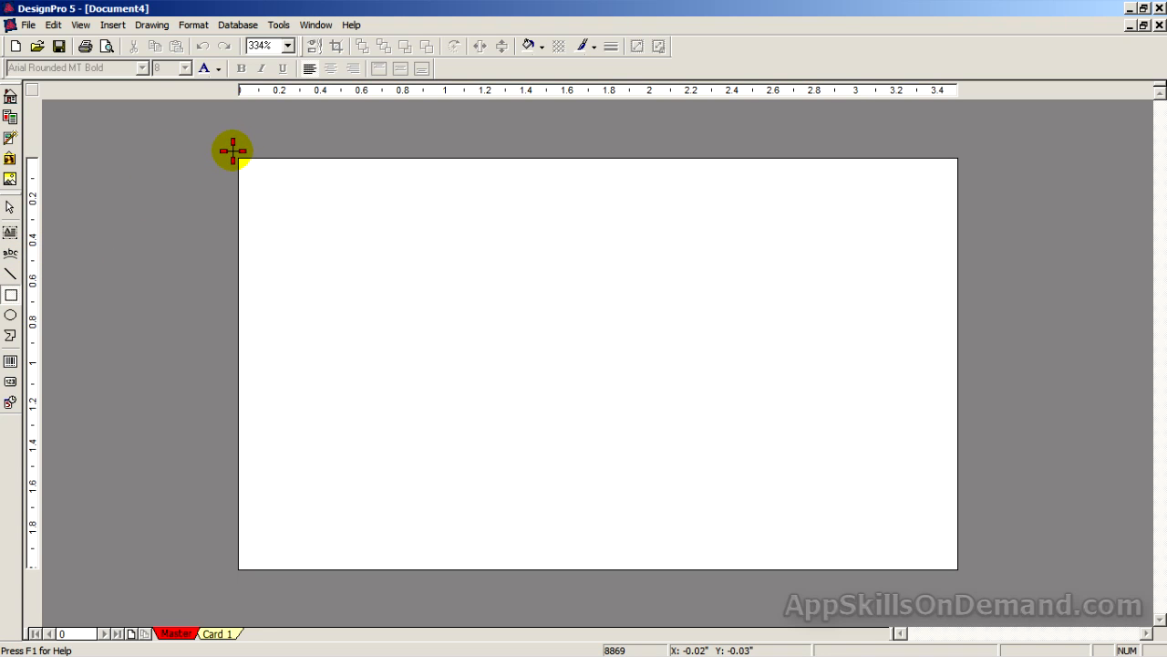
Draw a 3.56 by 1.31 inch rectangle from the card's top-left corner to its right edge.
{"action": "mouse_move", "coordinate": [239, 159]}
{"action": "left_mouse_down"}
{"action": "mouse_move", "coordinate": [616, 337]}
{"action": "mouse_move", "coordinate": [852, 409]}
{"action": "mouse_move", "coordinate": [957, 399]}
{"action": "mouse_move", "coordinate": [964, 421]}
{"action": "left_mouse_up"}
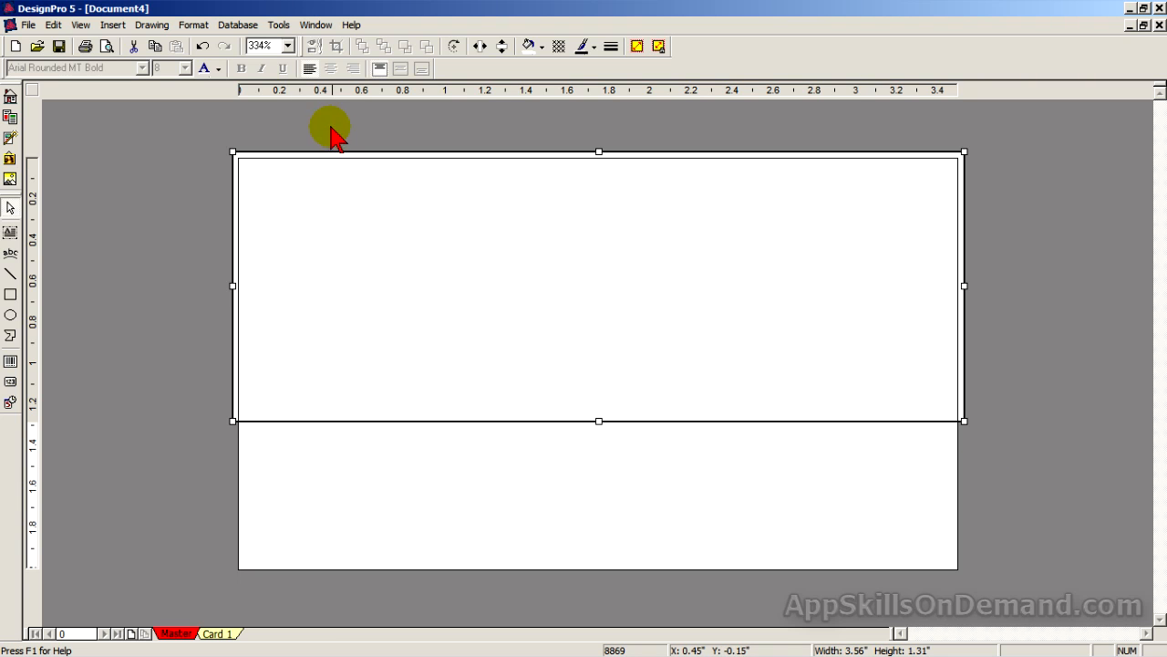
{"action": "left_click", "coordinate": [317, 26]}
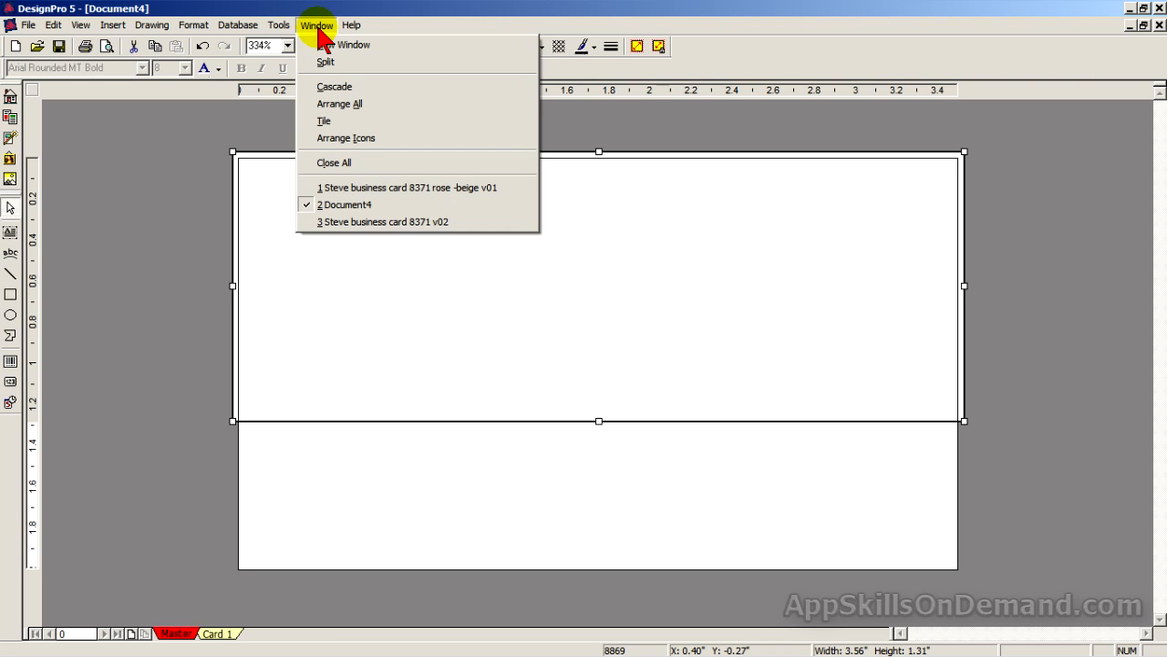
{"action": "left_click", "coordinate": [337, 223]}
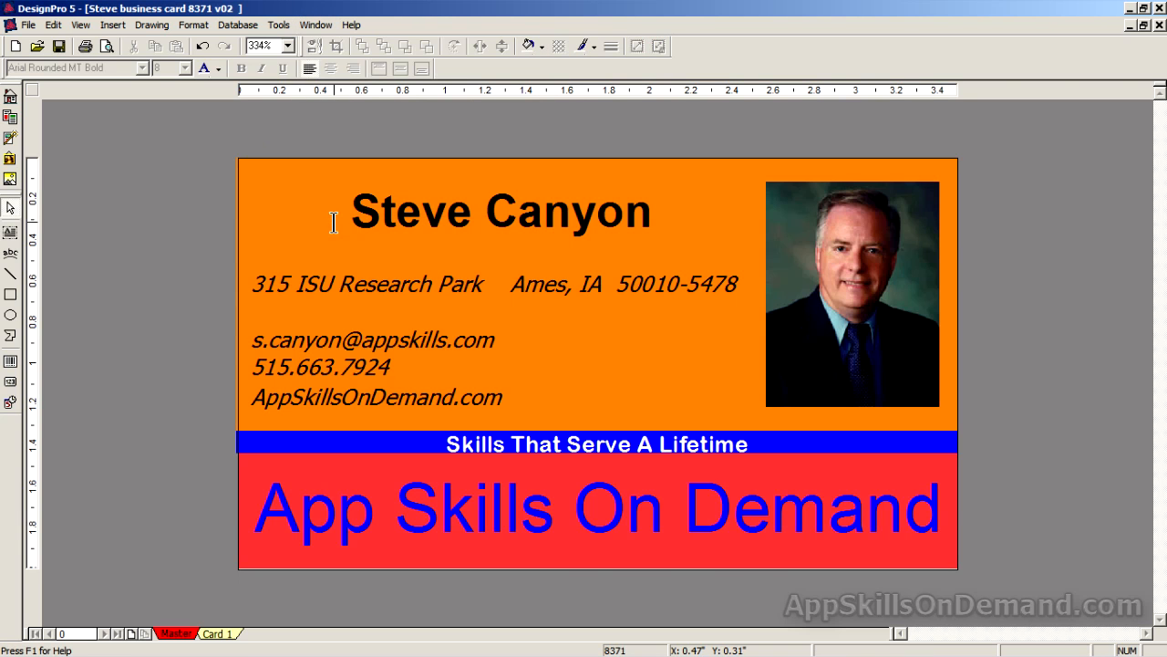
{"action": "left_click", "coordinate": [107, 47]}
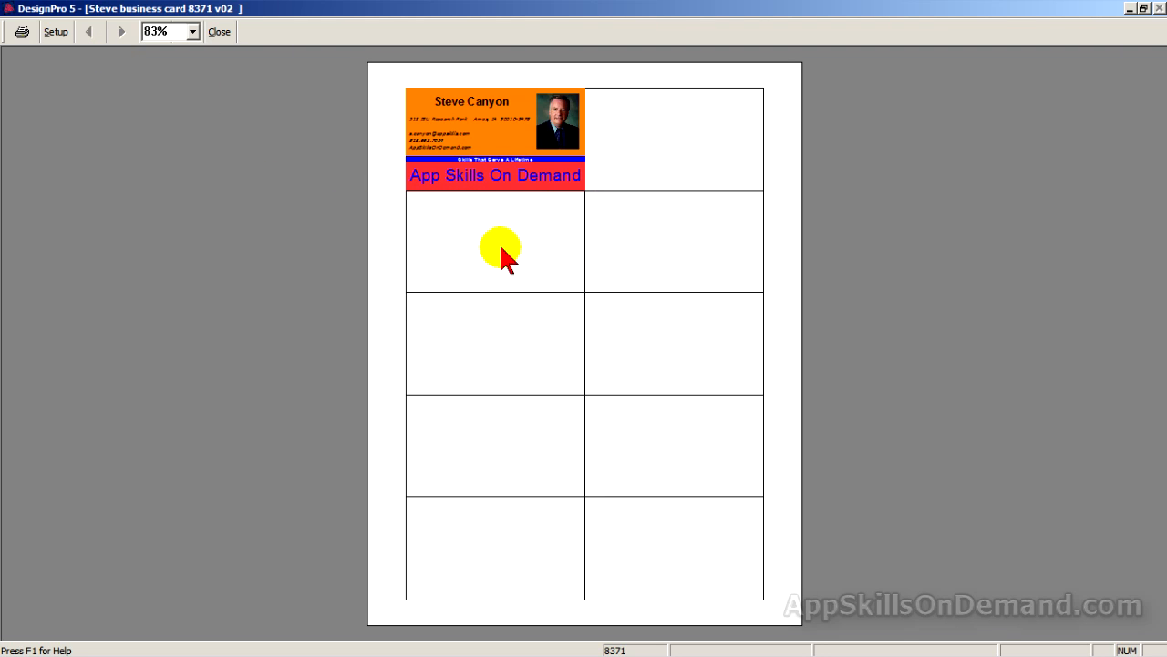
{"action": "left_click", "coordinate": [219, 31]}
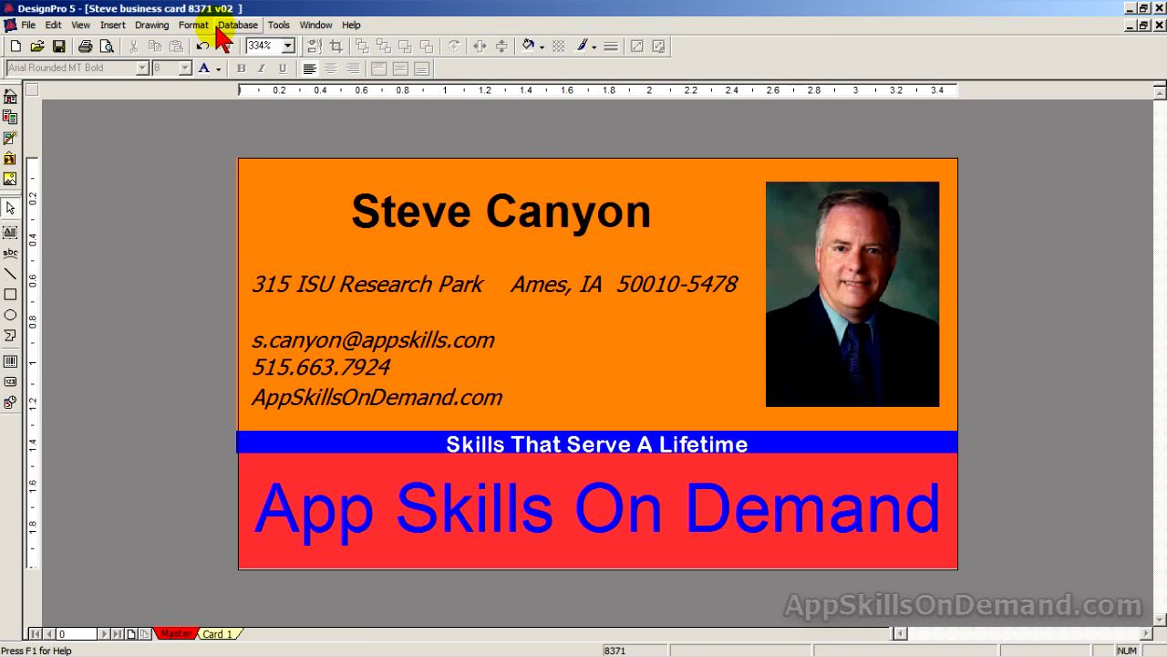
{"action": "left_click", "coordinate": [314, 26]}
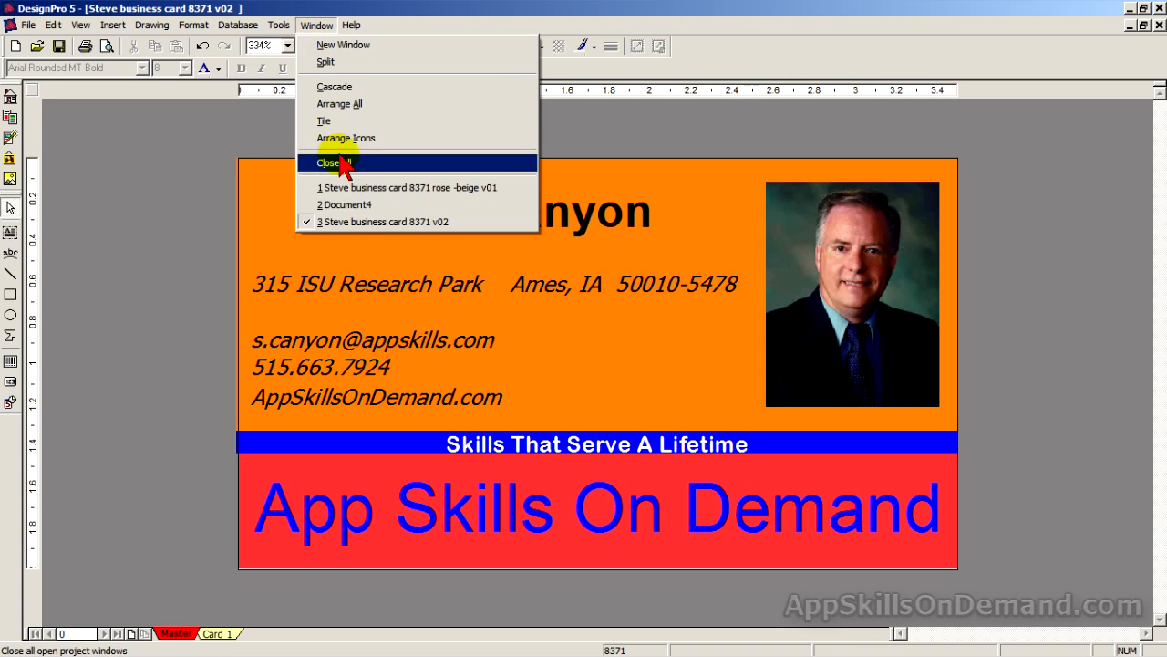
{"action": "left_click", "coordinate": [346, 205]}
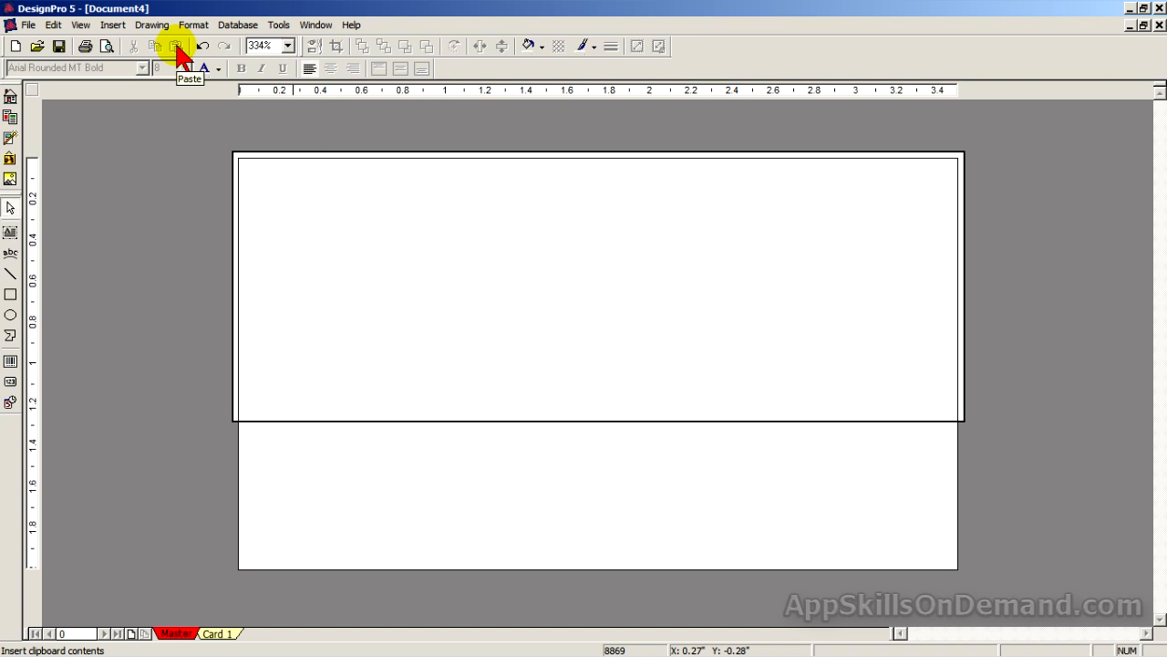
{"action": "left_click", "coordinate": [108, 45]}
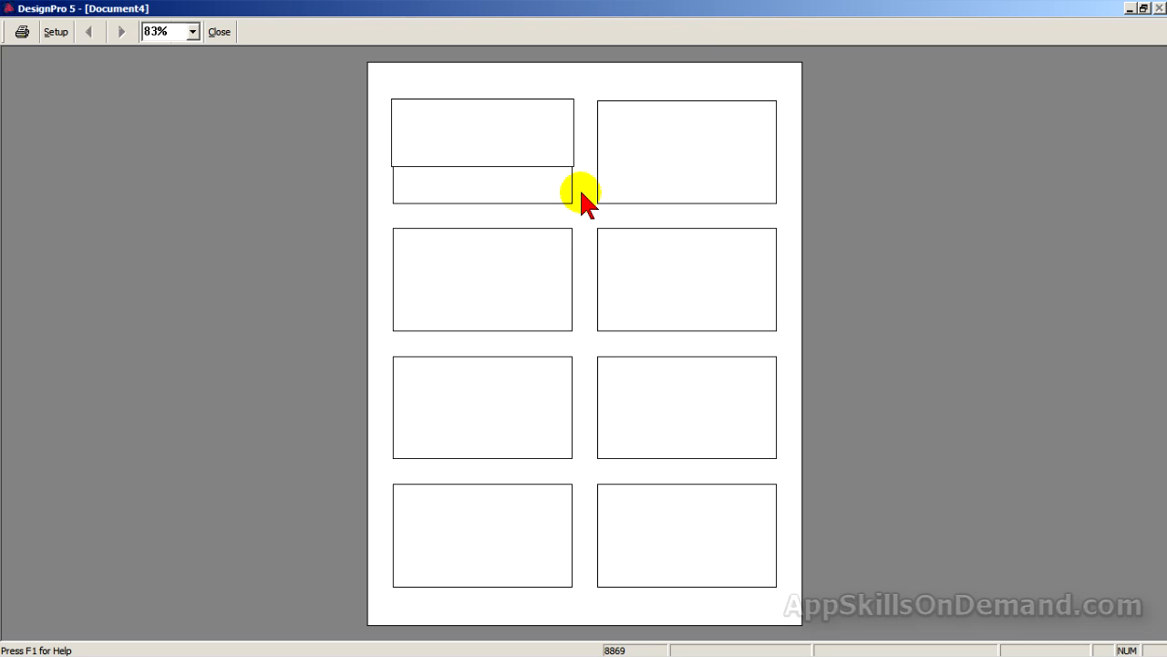
{"action": "left_click", "coordinate": [219, 32]}
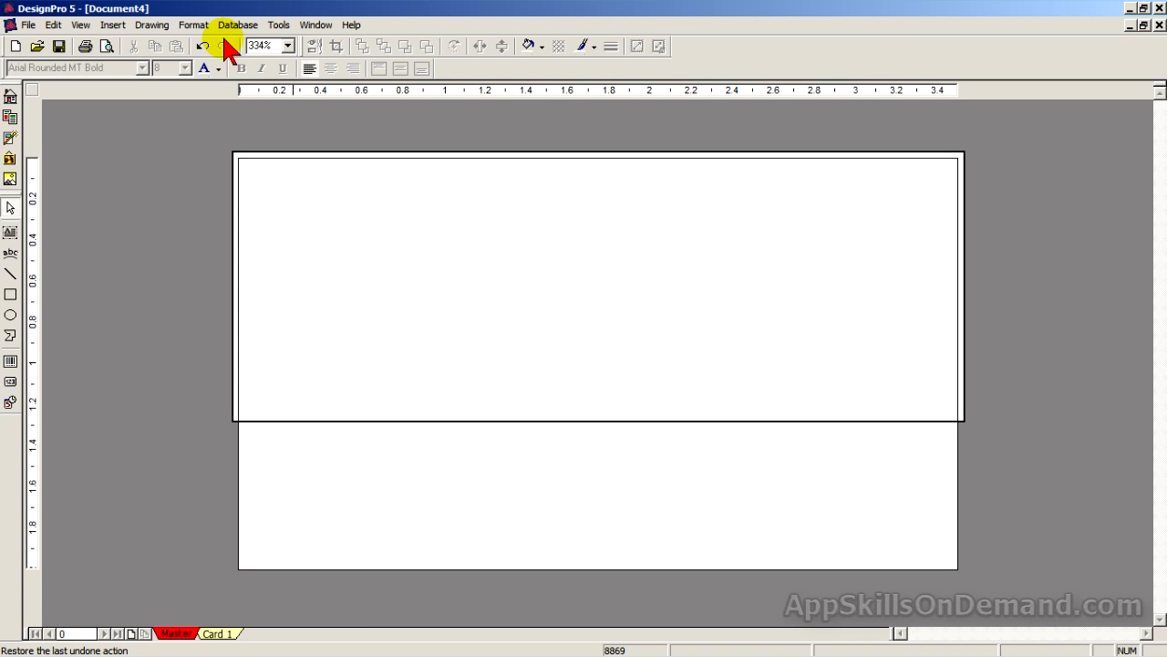
Fill the top rectangle with a custom light peach made from orange with green 204 and blue 153.
{"action": "left_click", "coordinate": [937, 398]}
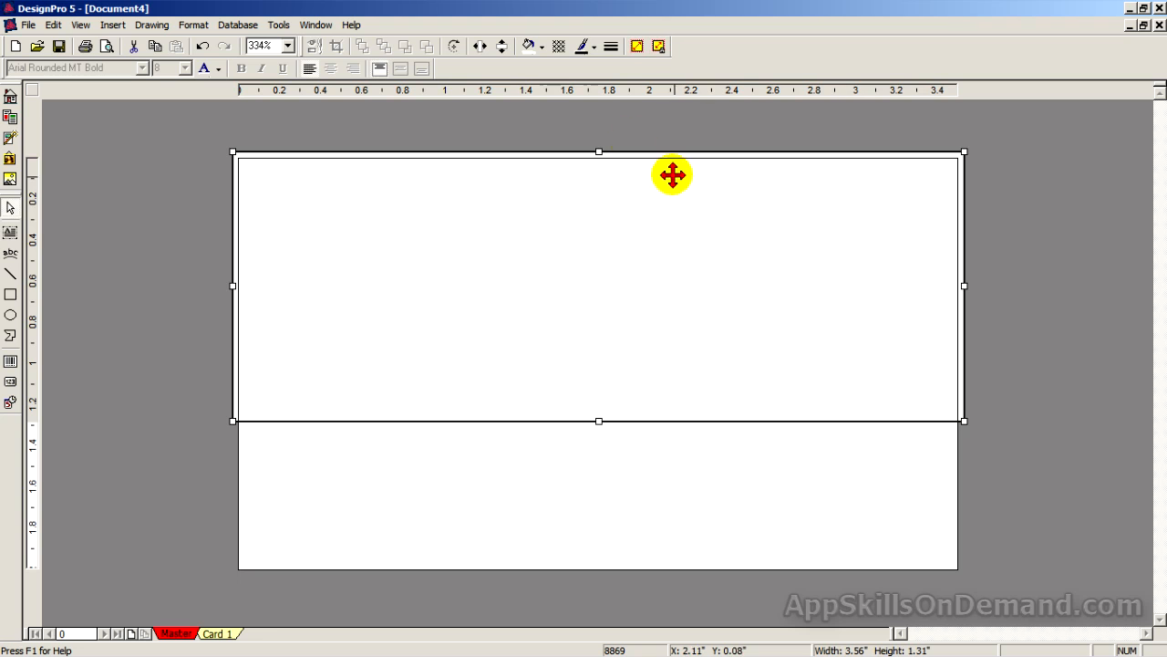
{"action": "left_click", "coordinate": [529, 50]}
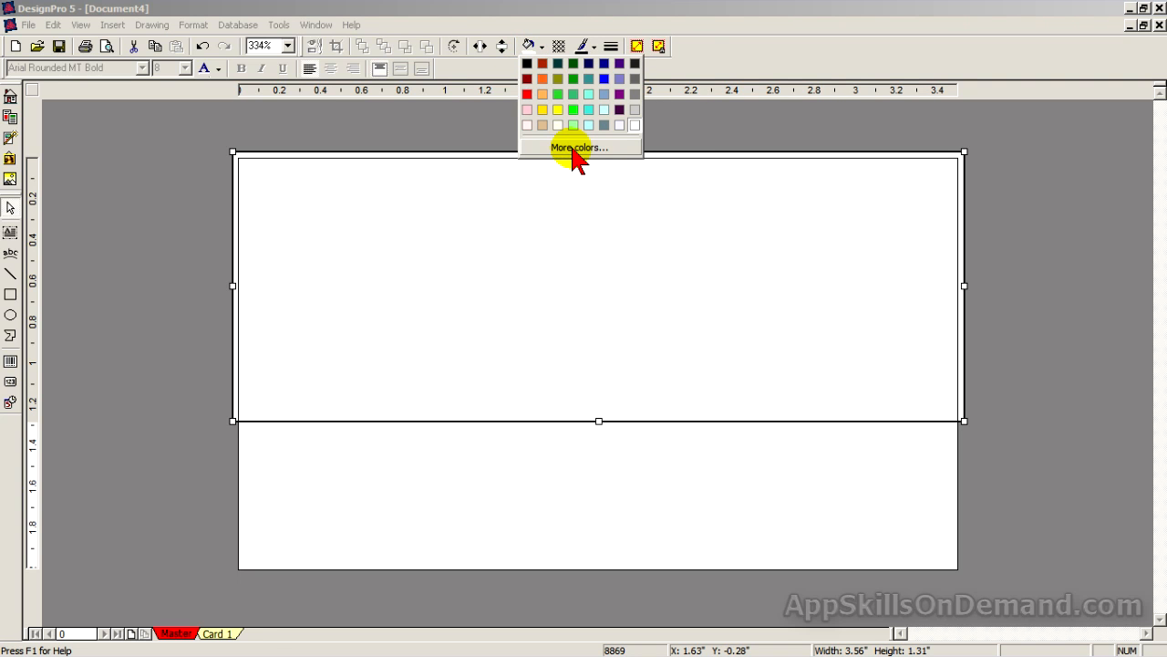
{"action": "left_click", "coordinate": [575, 149]}
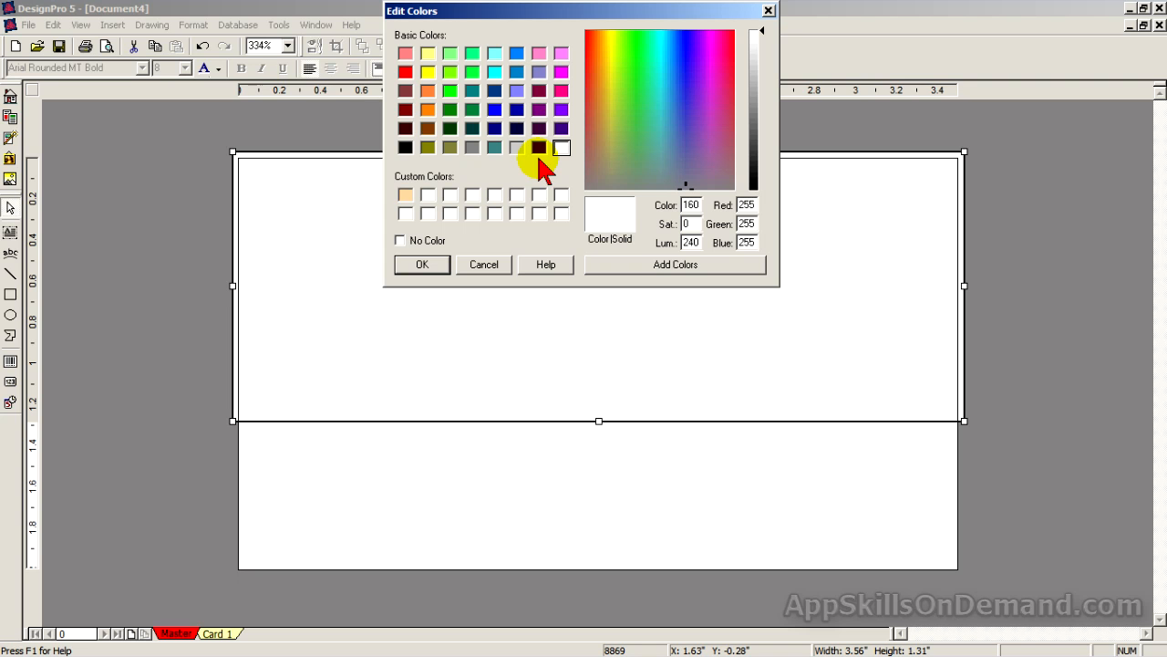
{"action": "left_click", "coordinate": [427, 110]}
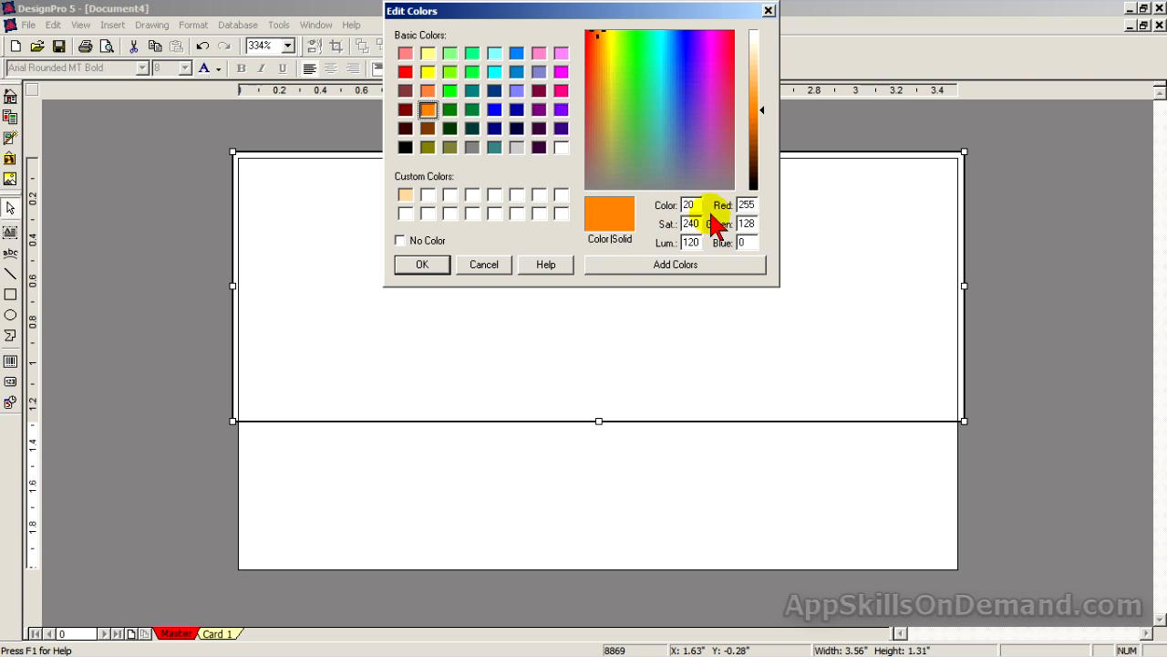
{"action": "double_click", "coordinate": [746, 223]}
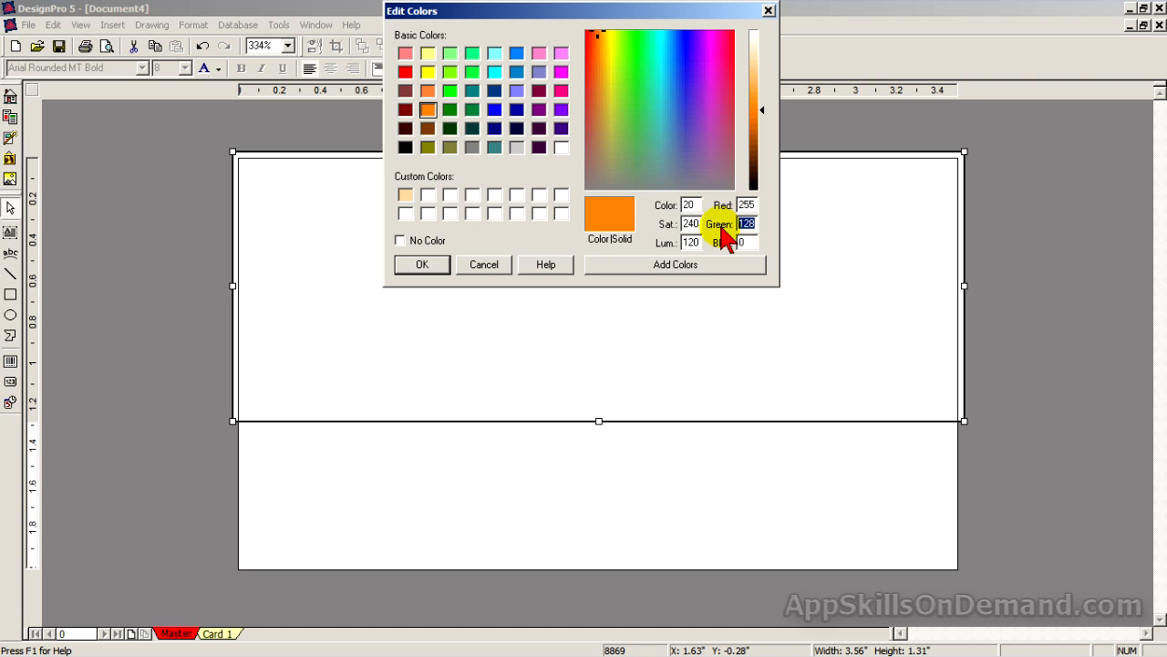
{"action": "type", "text": "204"}
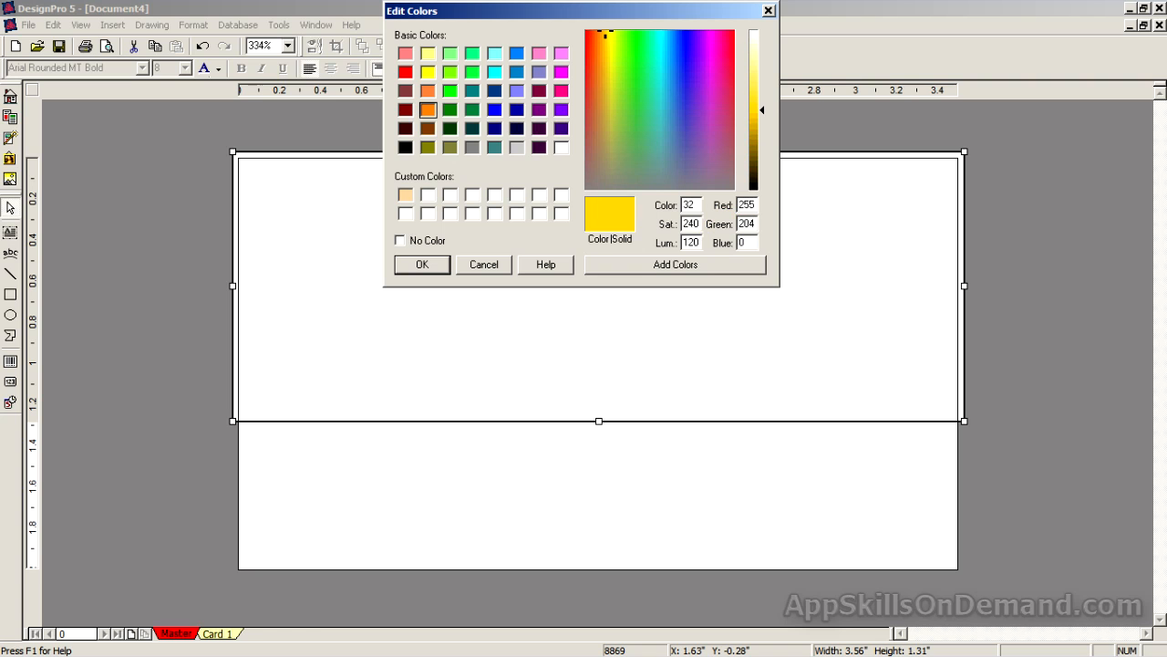
{"action": "double_click", "coordinate": [746, 243]}
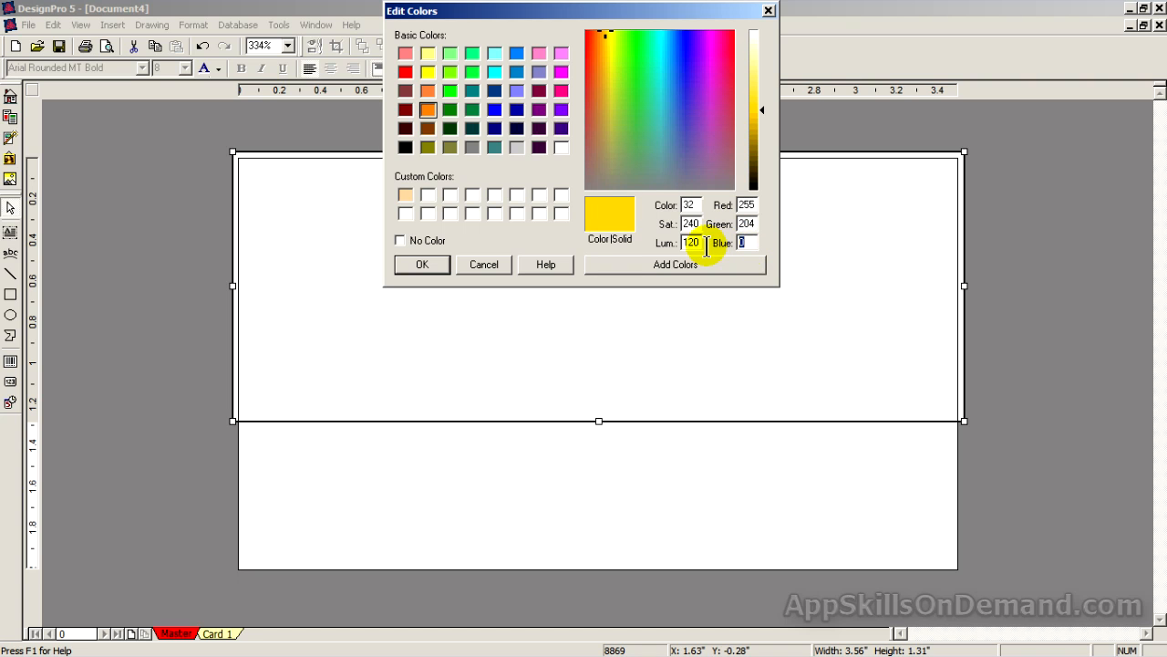
{"action": "type", "text": "153"}
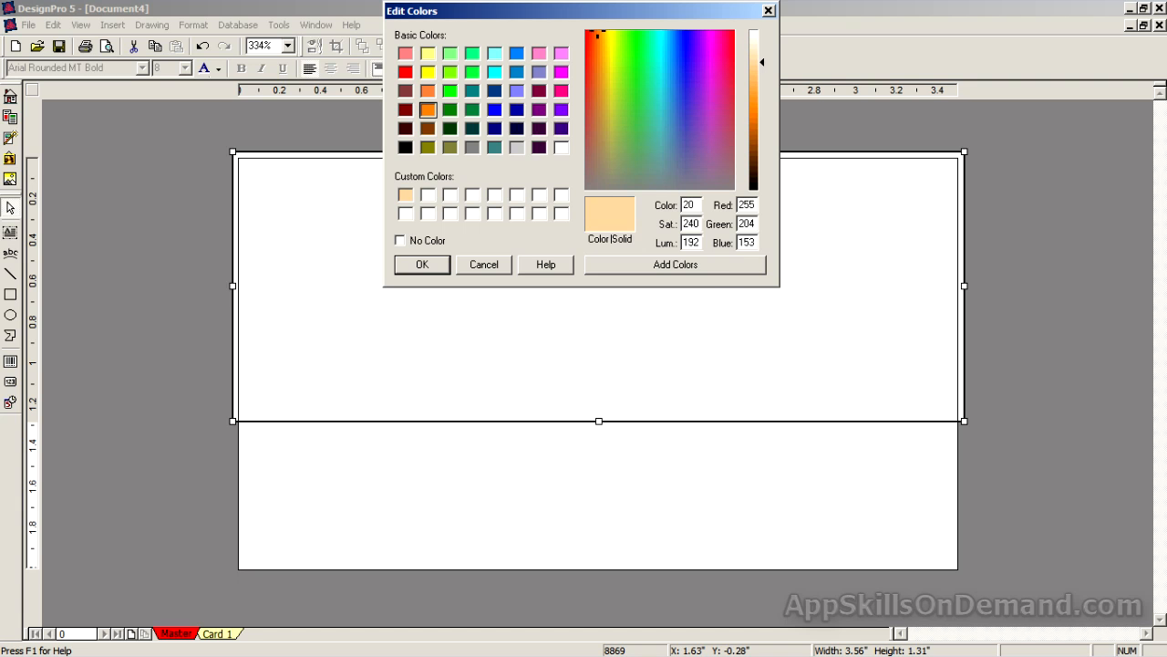
{"action": "left_click", "coordinate": [707, 266]}
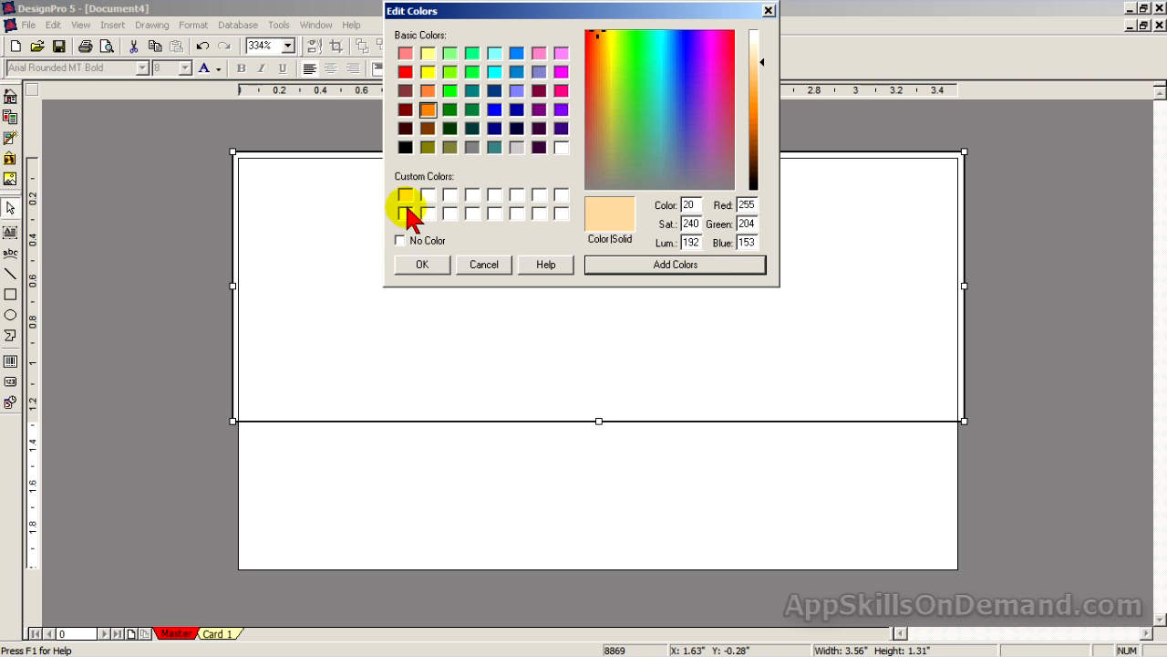
{"action": "left_click", "coordinate": [422, 266]}
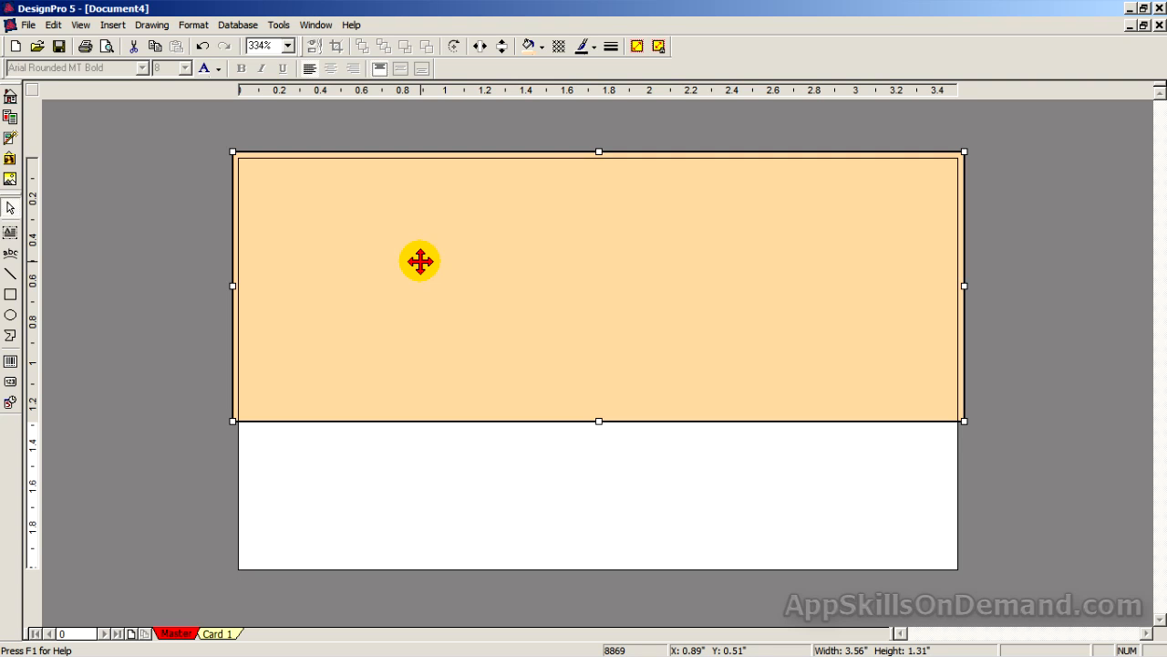
Set the tan band's line thickness to 0.000" so it has no outline.
{"action": "left_click", "coordinate": [611, 46]}
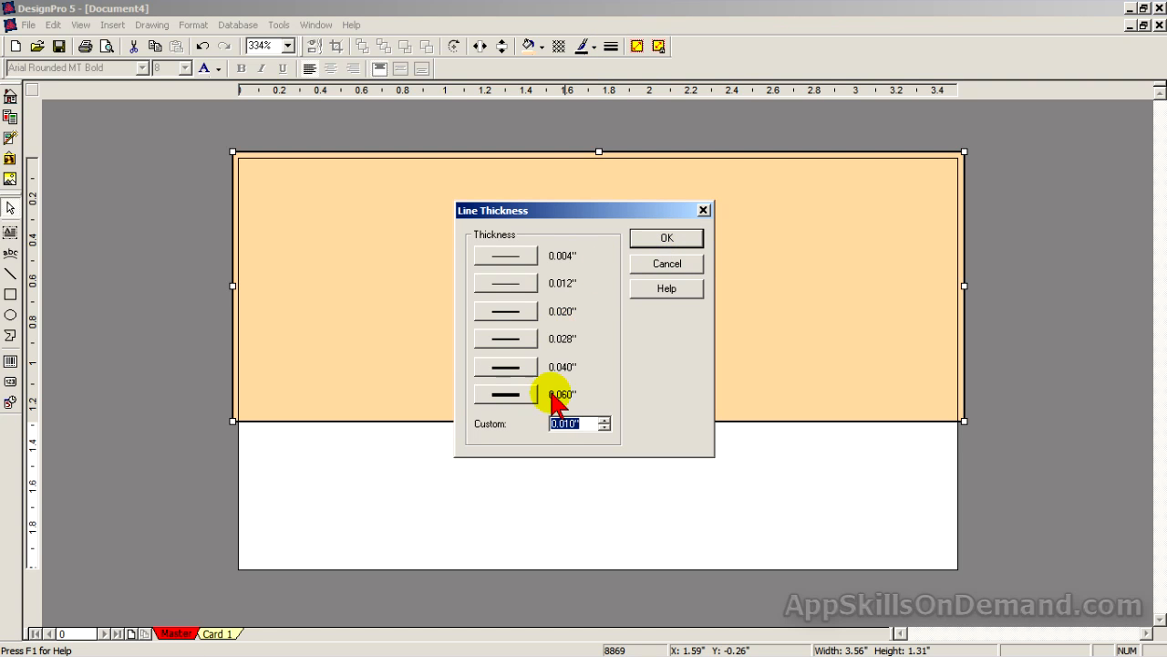
{"action": "left_click", "coordinate": [604, 427]}
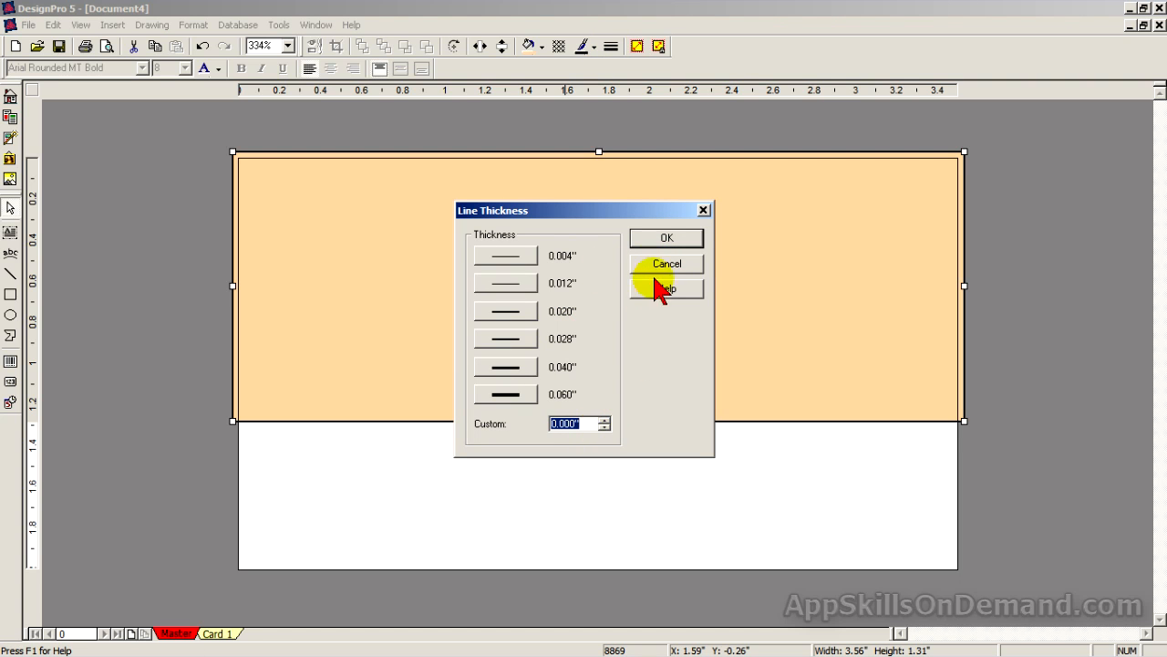
{"action": "left_click", "coordinate": [666, 239]}
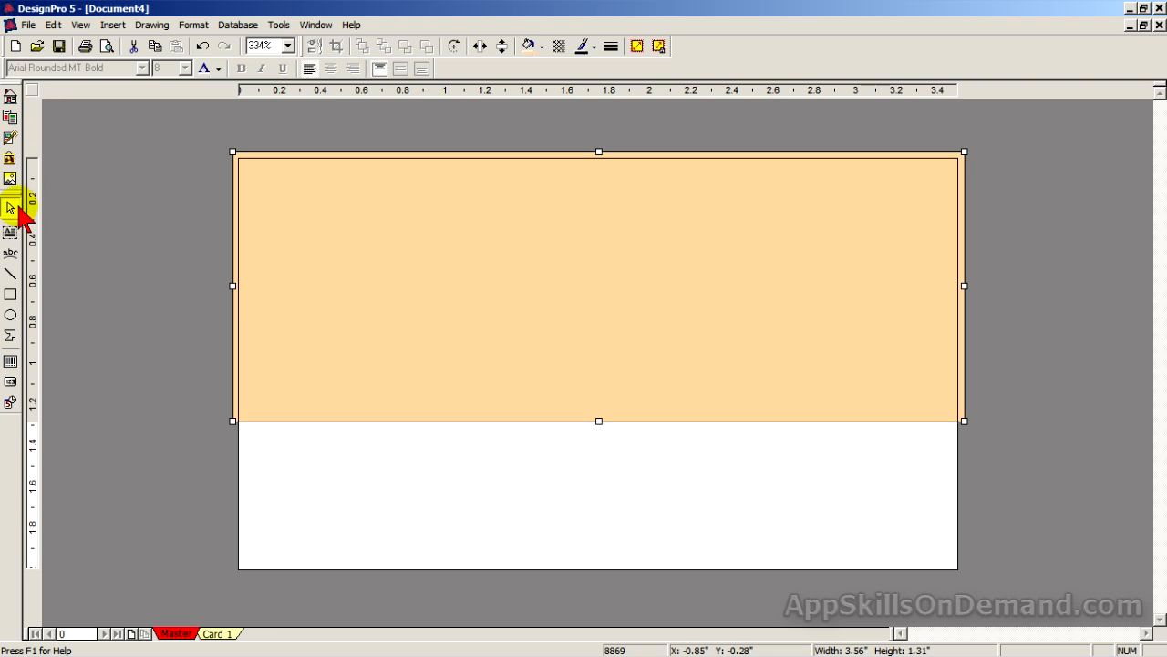
{"action": "left_click", "coordinate": [12, 294]}
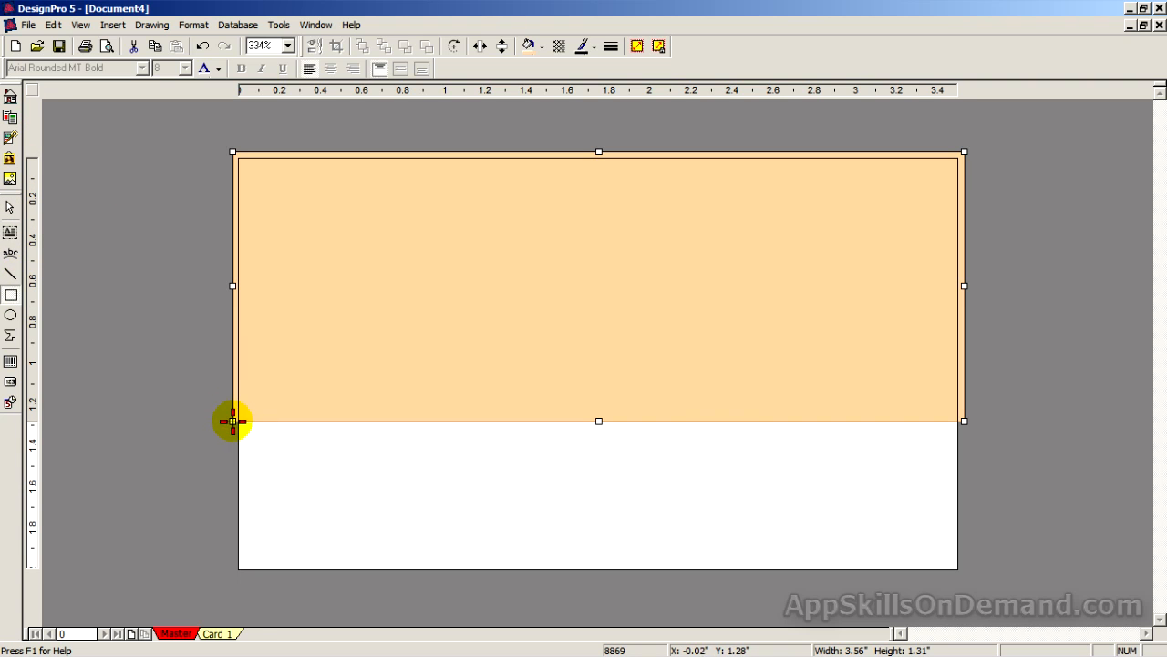
Draw a 0.25"-high strip under the tan band and a 3.56" by 0.52" block to the bottom edge.
{"action": "mouse_move", "coordinate": [233, 421]}
{"action": "left_mouse_down"}
{"action": "mouse_move", "coordinate": [255, 448]}
{"action": "mouse_move", "coordinate": [562, 493]}
{"action": "mouse_move", "coordinate": [968, 473]}
{"action": "left_mouse_up"}
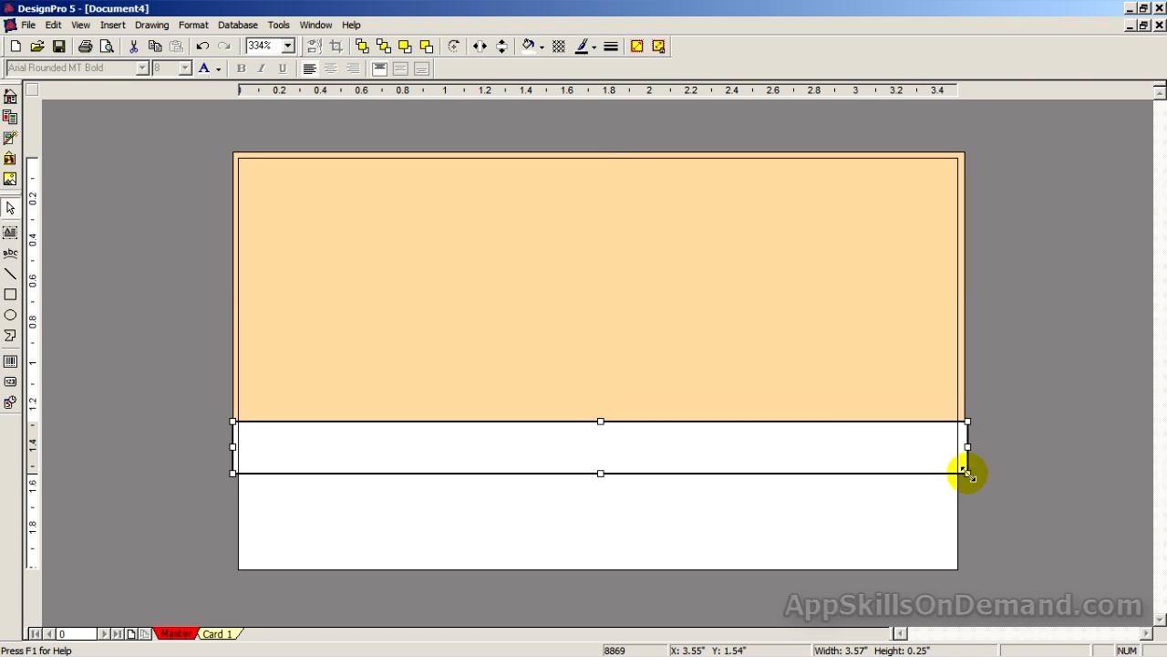
{"action": "left_click", "coordinate": [11, 297]}
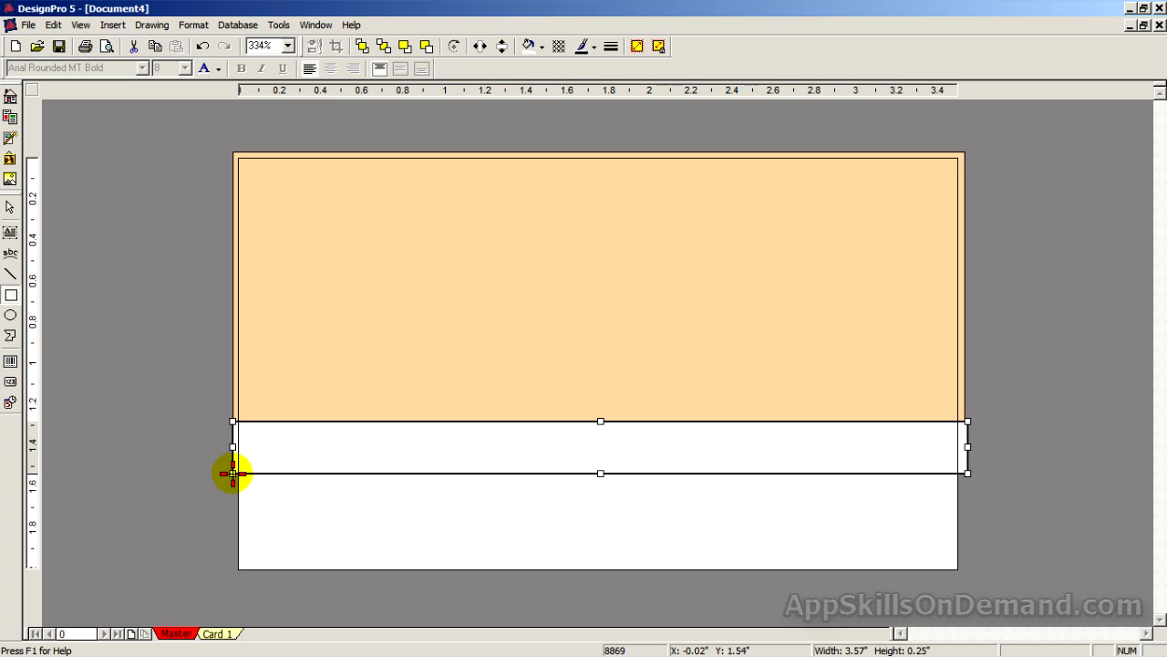
{"action": "left_click_drag", "start_coordinate": [233, 473], "coordinate": [966, 580]}
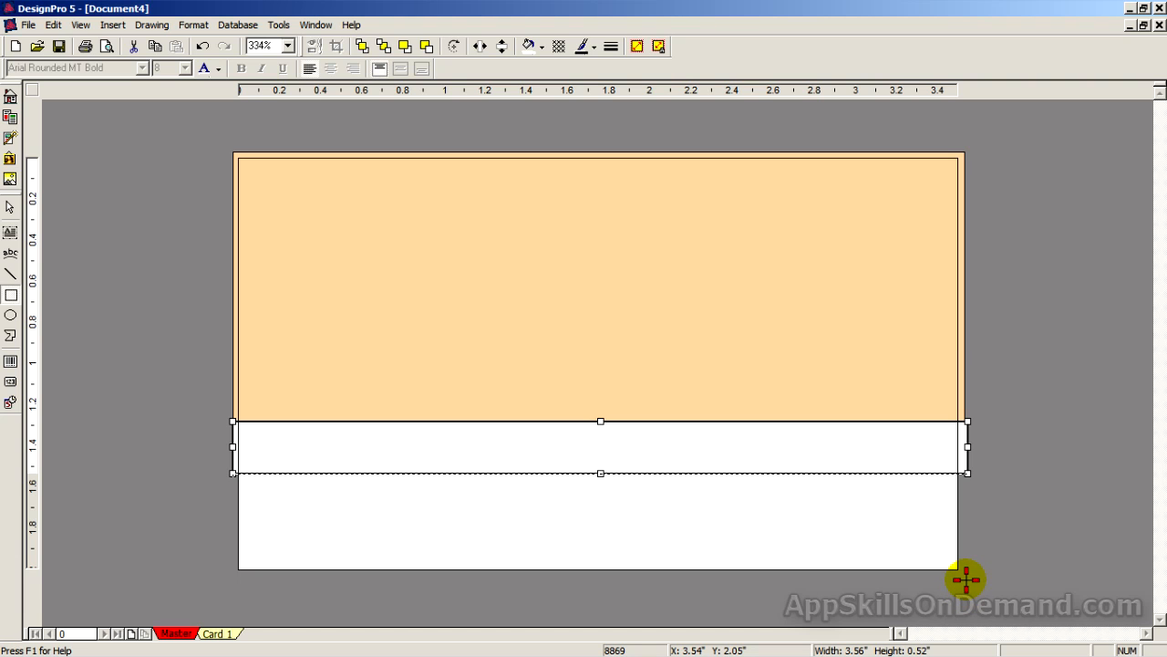
{"action": "left_click_drag", "start_coordinate": [966, 580], "coordinate": [966, 580]}
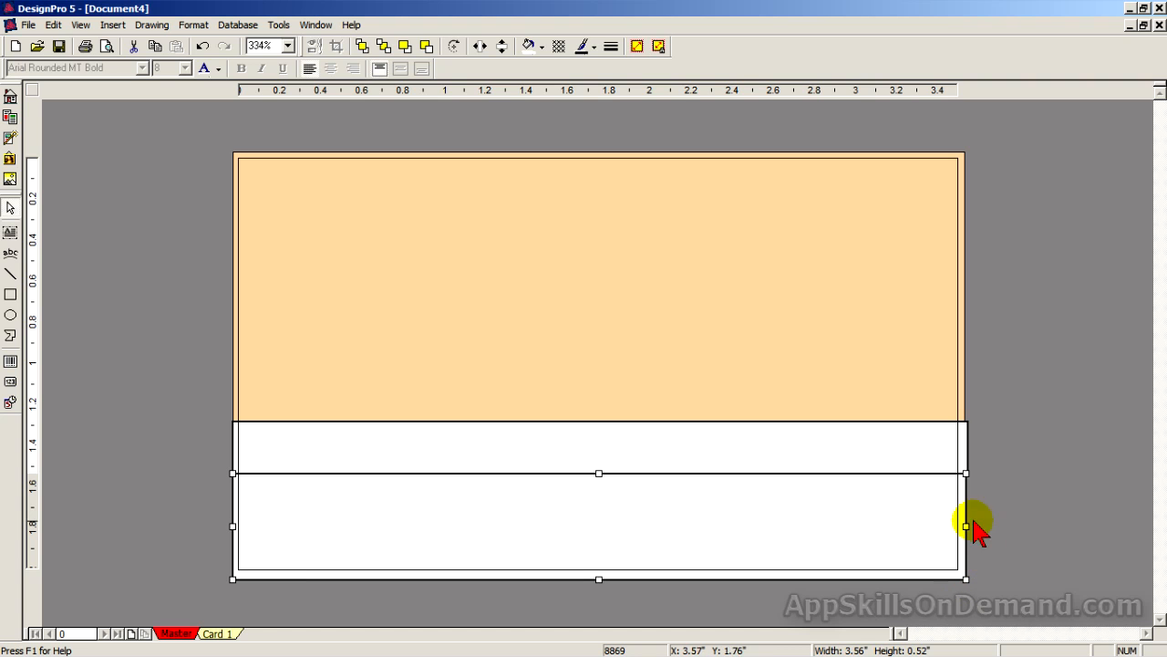
{"action": "left_click", "coordinate": [1047, 429]}
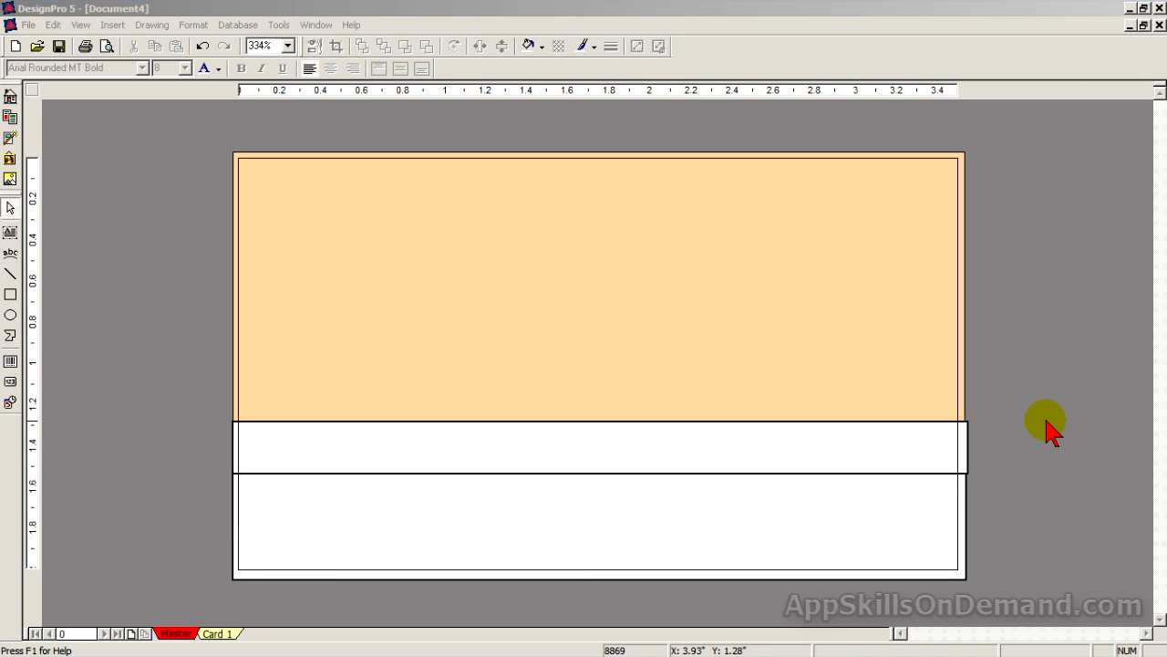
Set line thickness to 0.000" on both the thin strip and the bottom rectangle.
{"action": "left_click", "coordinate": [936, 454]}
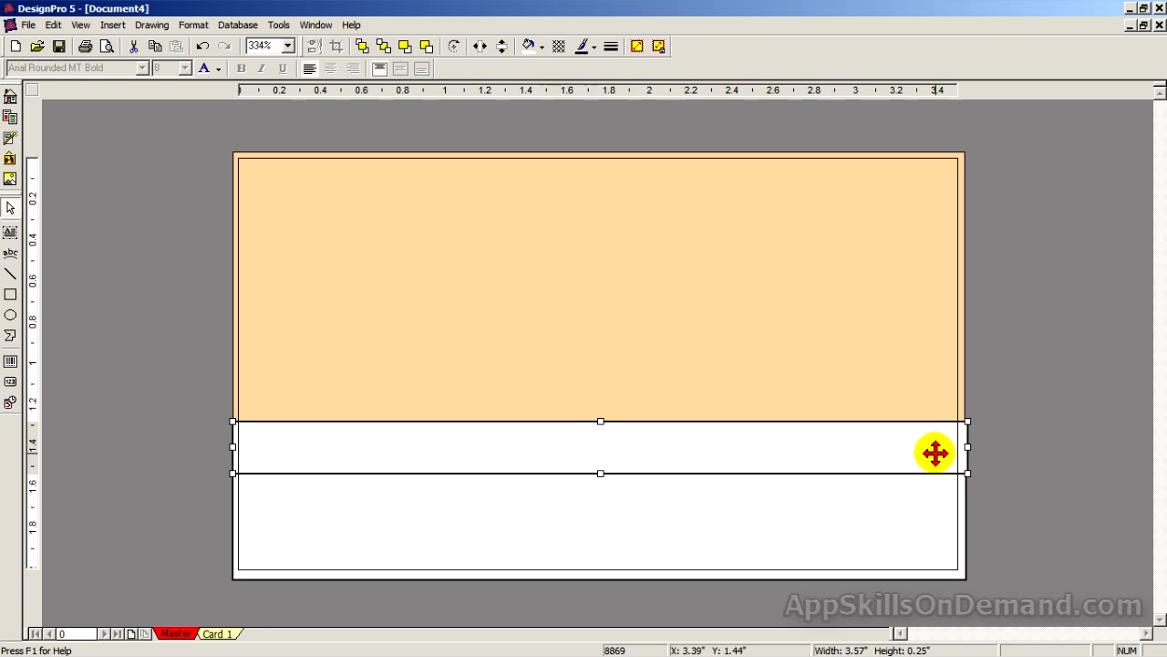
{"action": "left_click", "coordinate": [610, 45]}
{"action": "left_click", "coordinate": [603, 427]}
{"action": "left_click", "coordinate": [674, 239]}
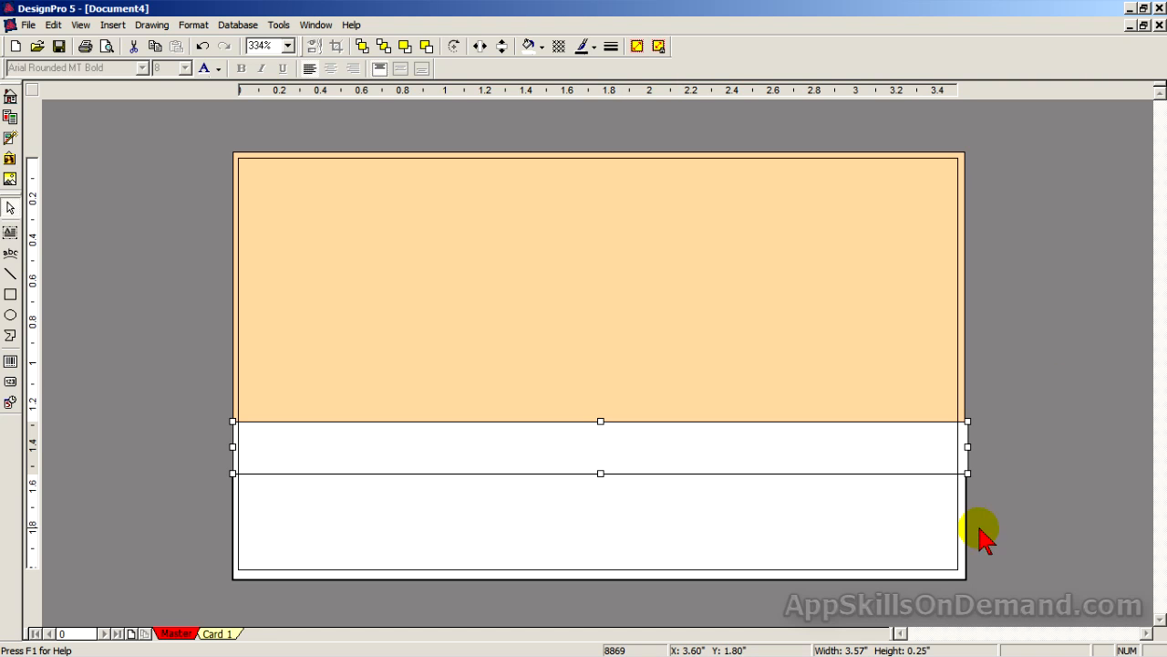
{"action": "left_click", "coordinate": [942, 558]}
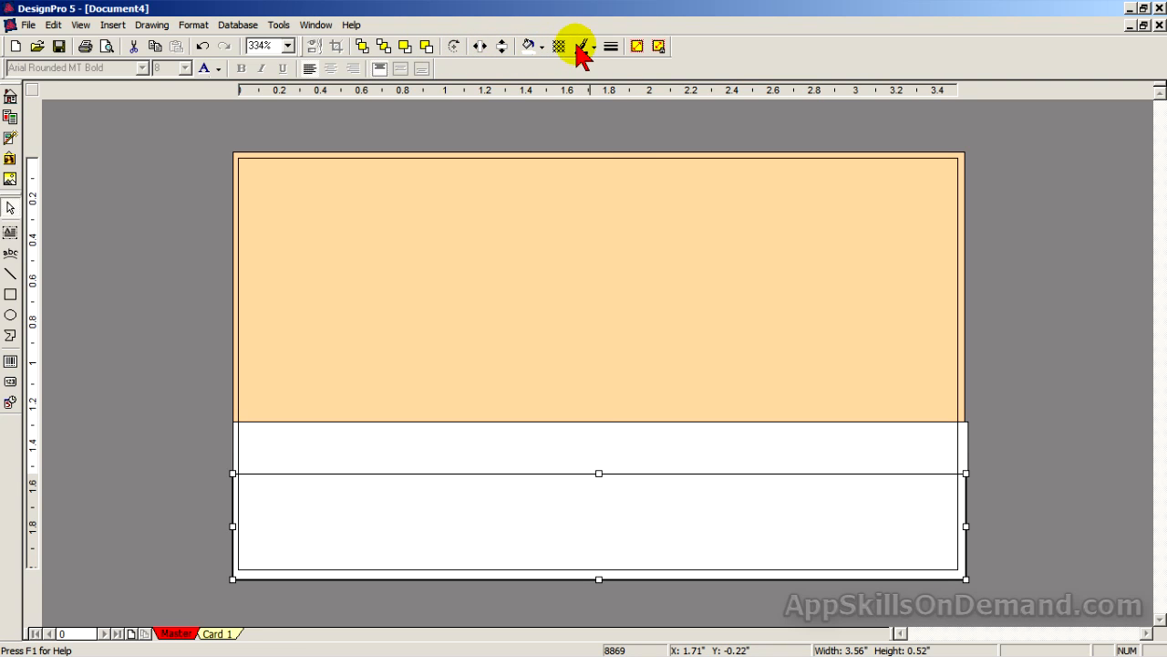
{"action": "left_click", "coordinate": [613, 49]}
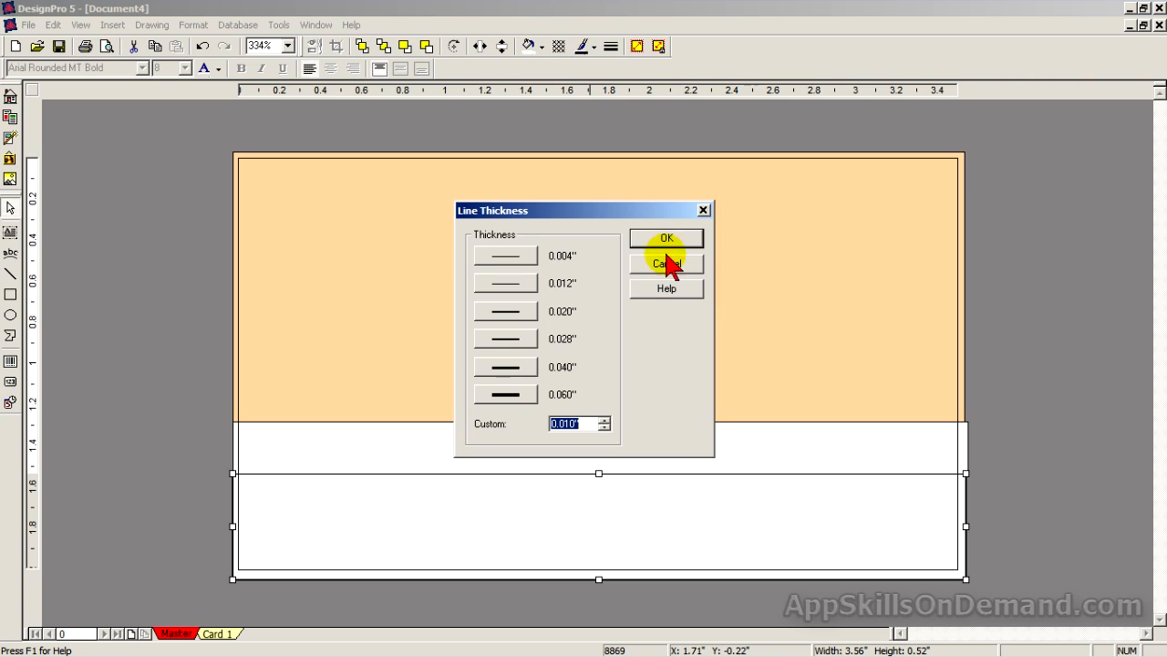
{"action": "left_click", "coordinate": [605, 427]}
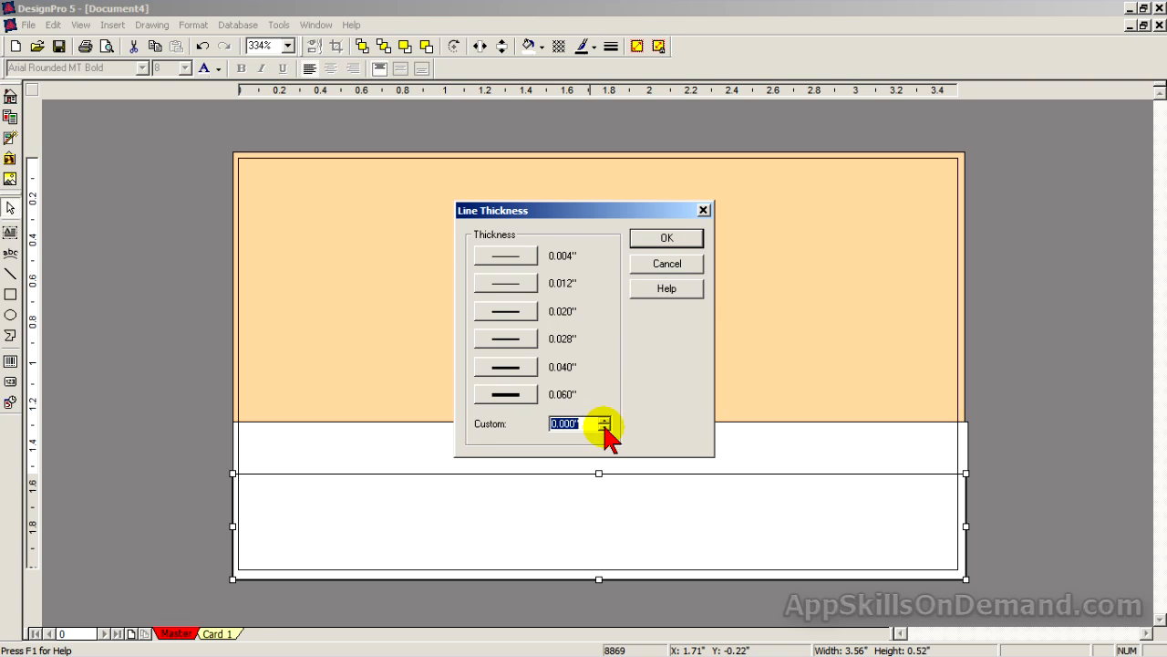
{"action": "left_click", "coordinate": [669, 239]}
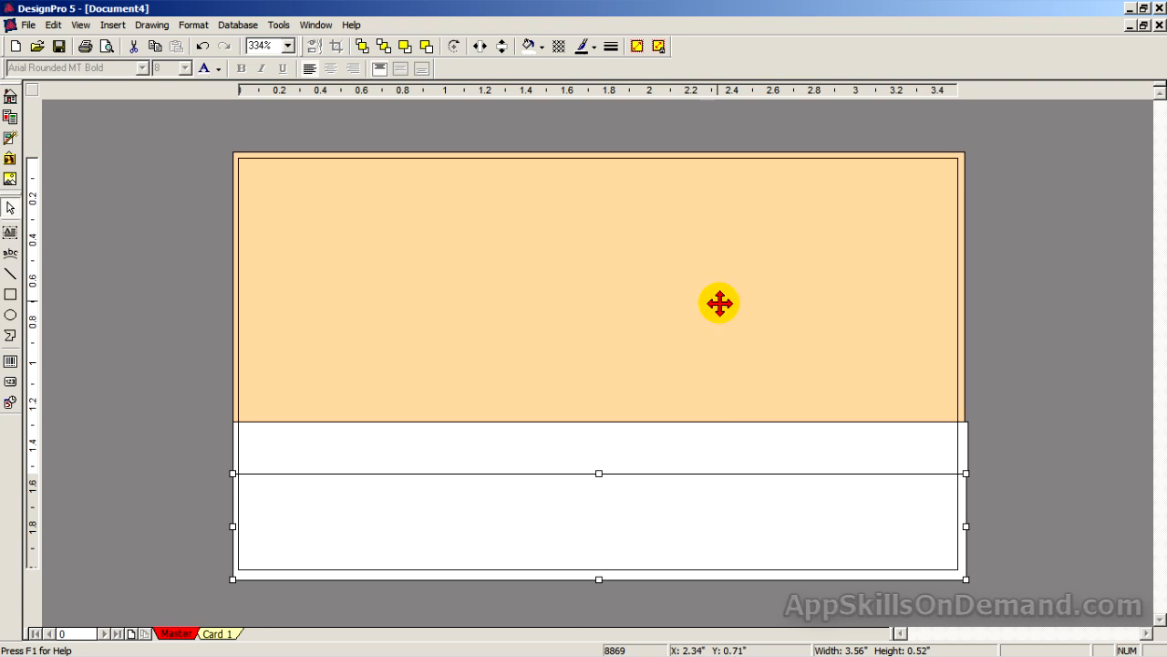
Select the tan band, strip and bottom block in turn, ending with the thin strip selected.
{"action": "left_click", "coordinate": [790, 362]}
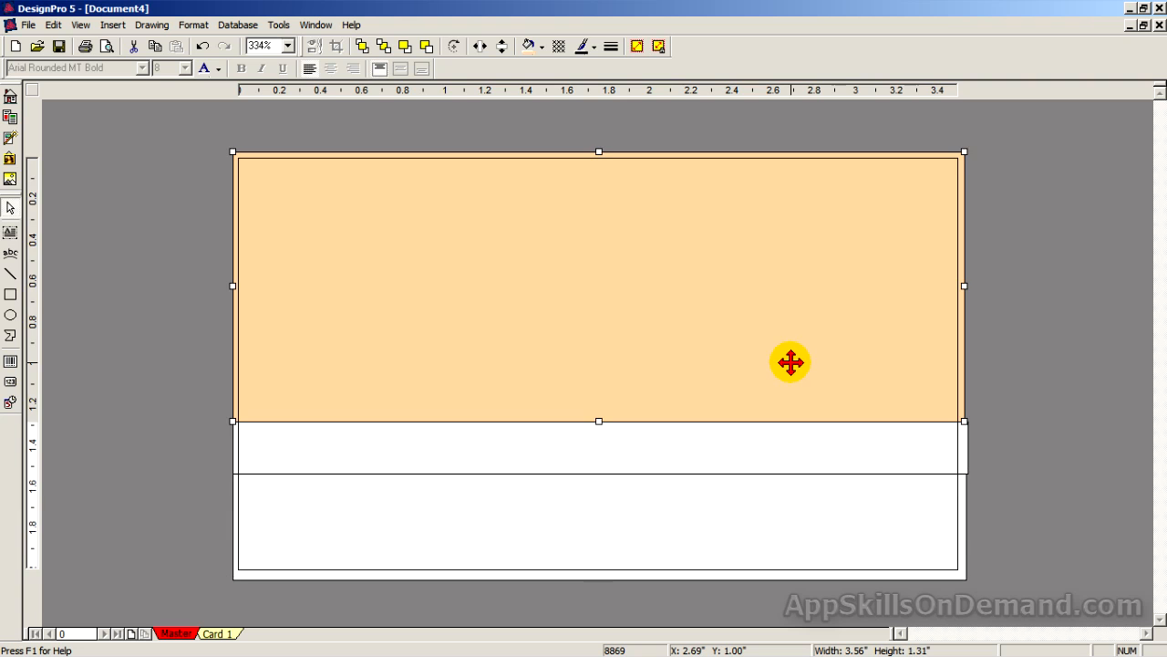
{"action": "left_click", "coordinate": [932, 464]}
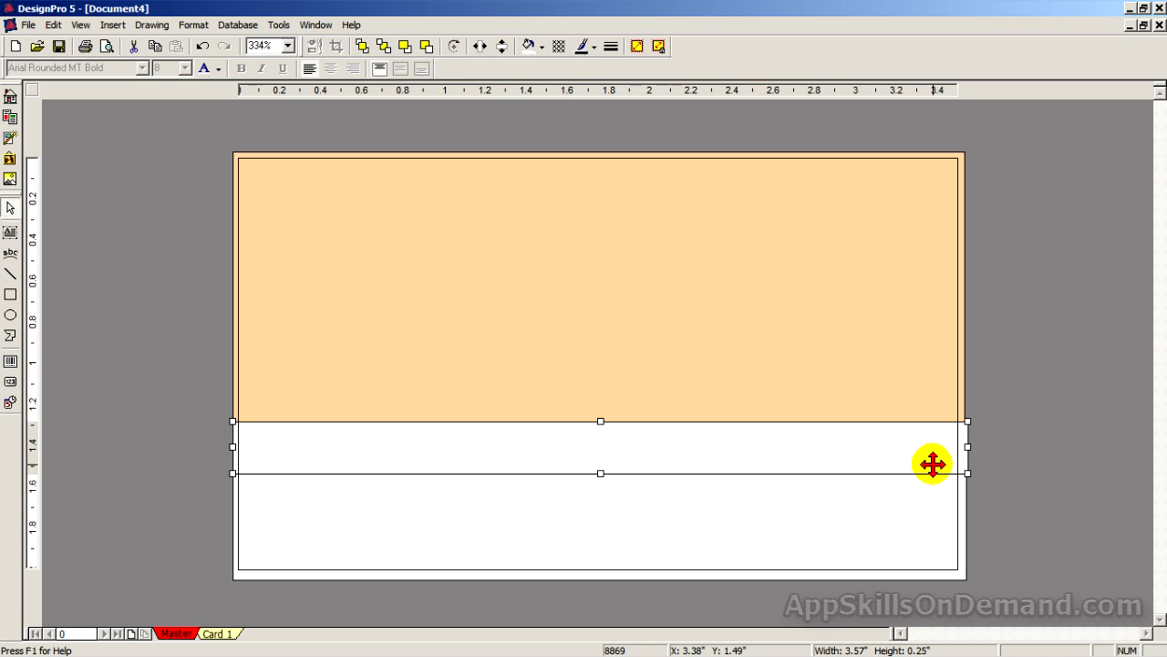
{"action": "left_click", "coordinate": [930, 549]}
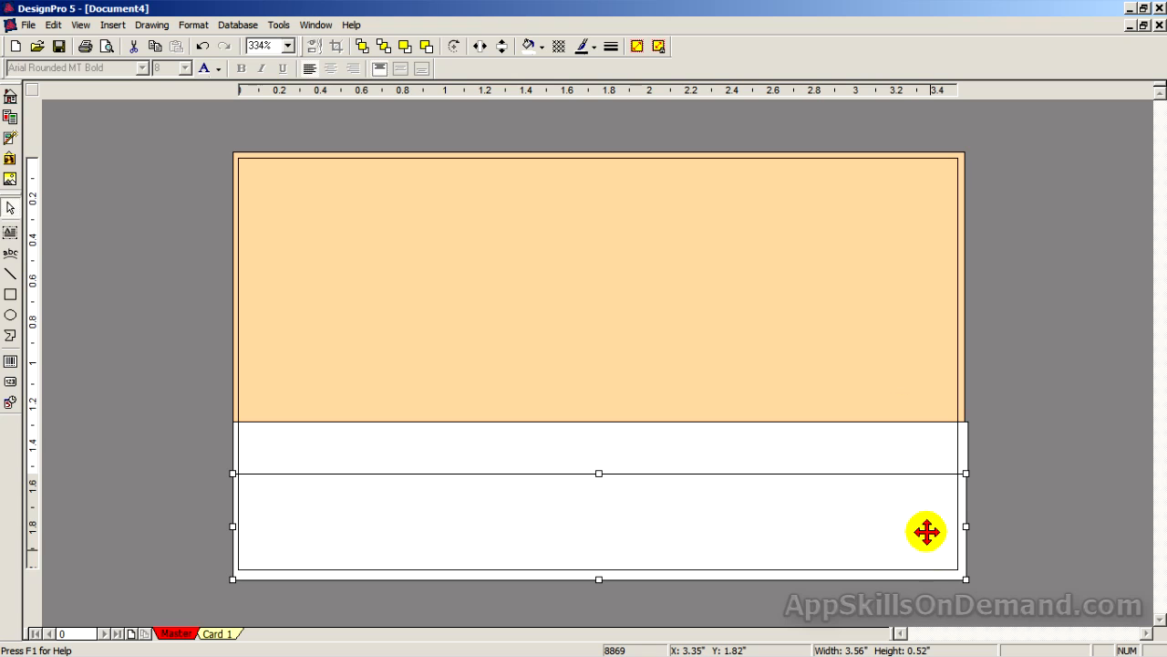
{"action": "left_click", "coordinate": [914, 448]}
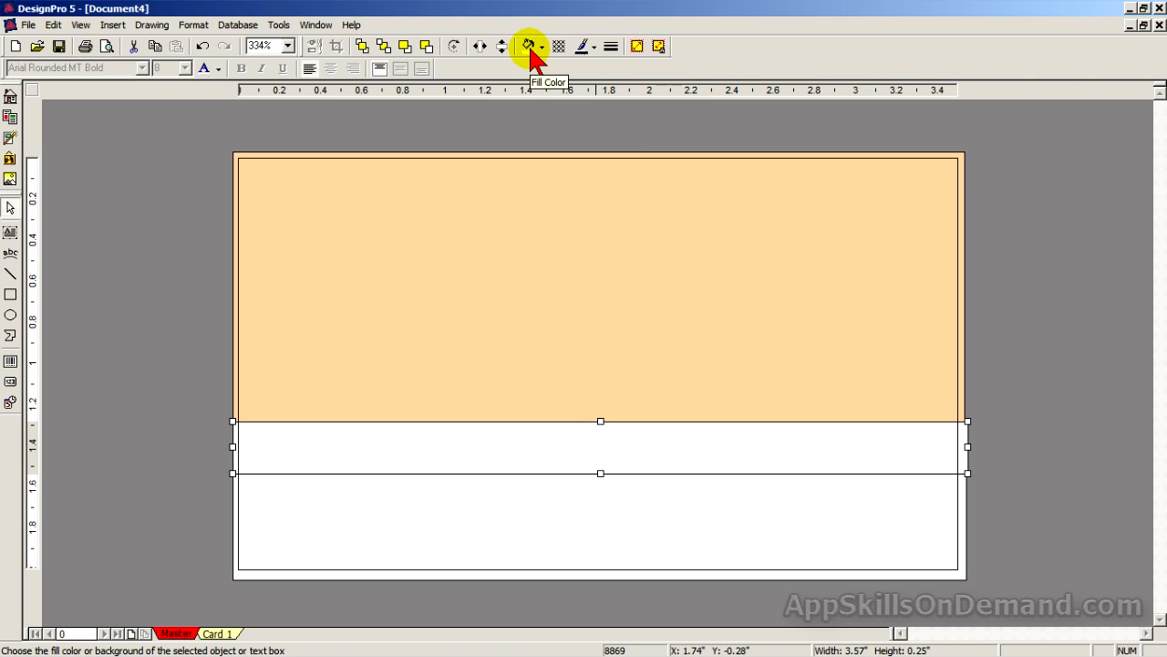
Fill the thin strip with Blue and the bottom rectangle with Red.
{"action": "left_click", "coordinate": [533, 55]}
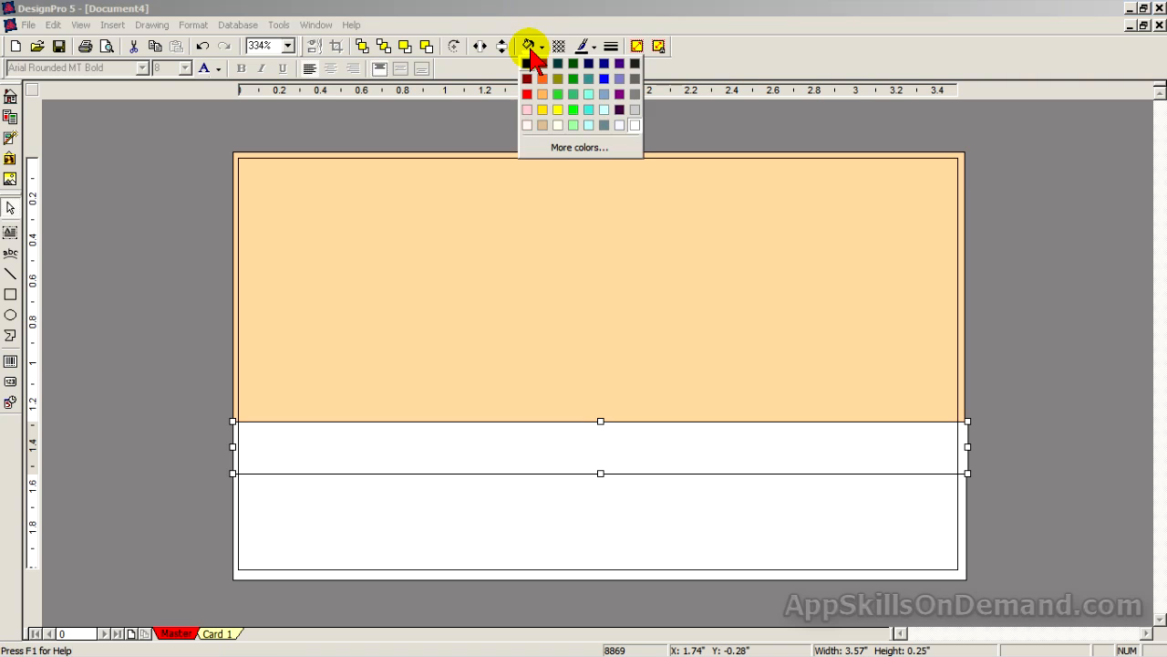
{"action": "left_click", "coordinate": [604, 79]}
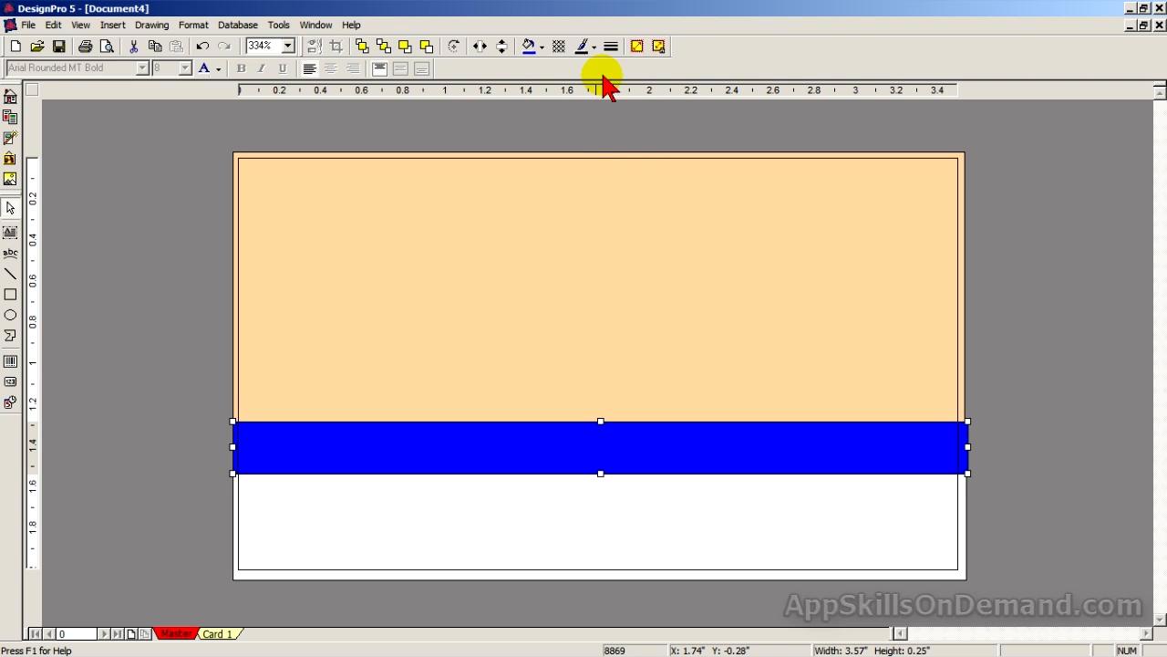
{"action": "left_click", "coordinate": [926, 551]}
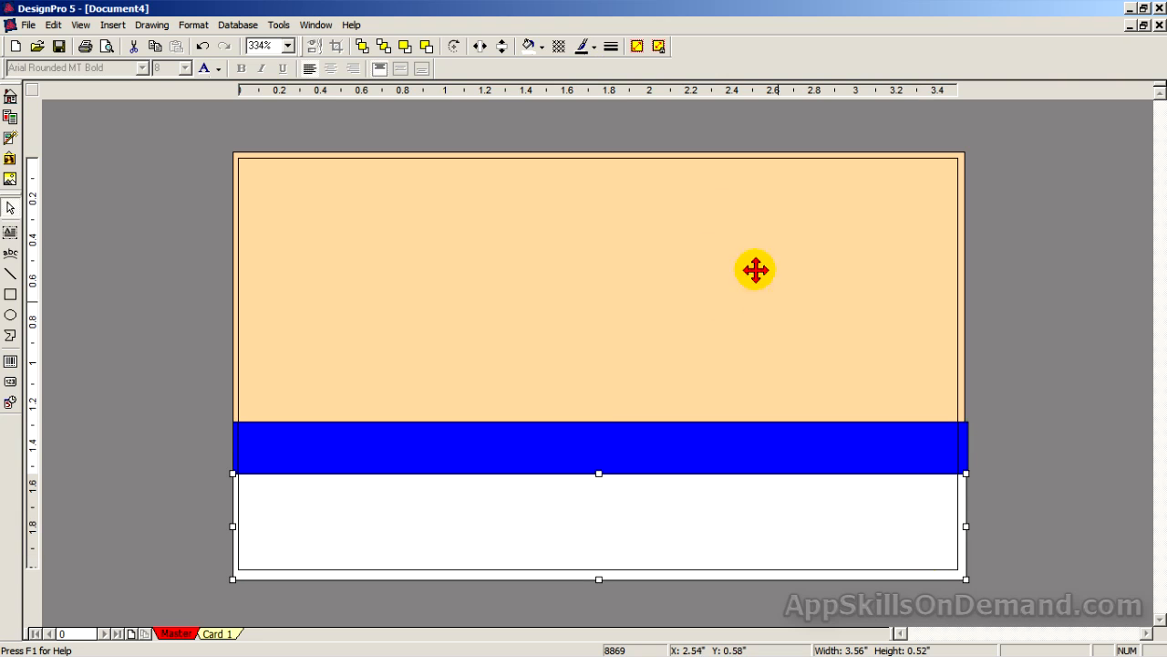
{"action": "left_click", "coordinate": [528, 48]}
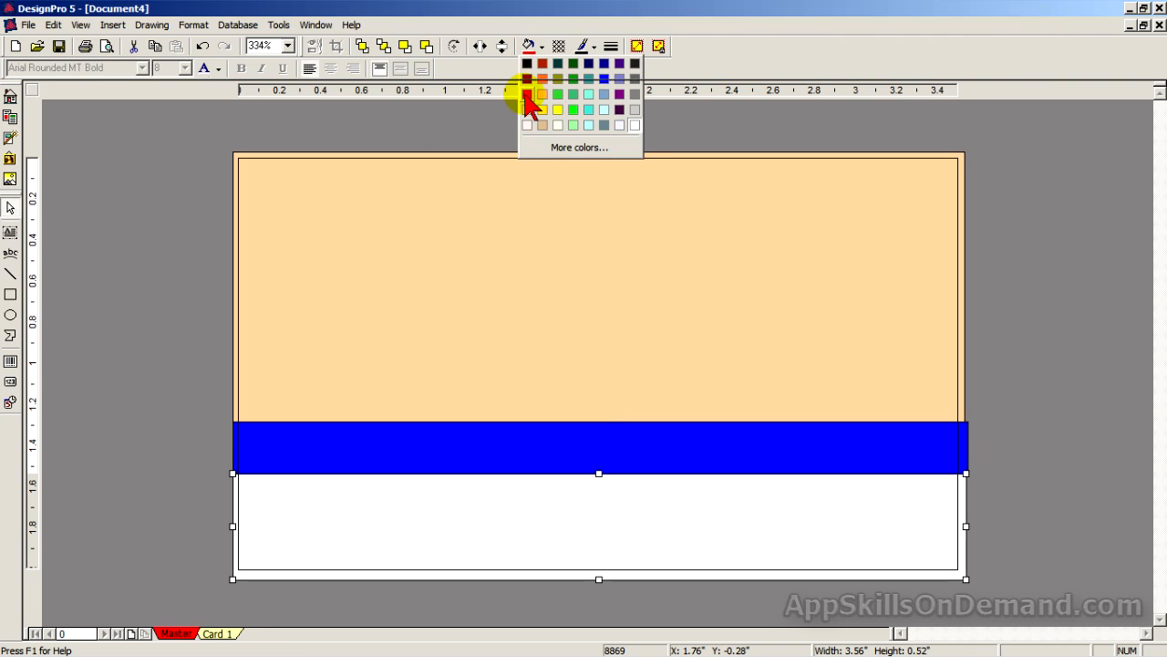
{"action": "left_click", "coordinate": [527, 94]}
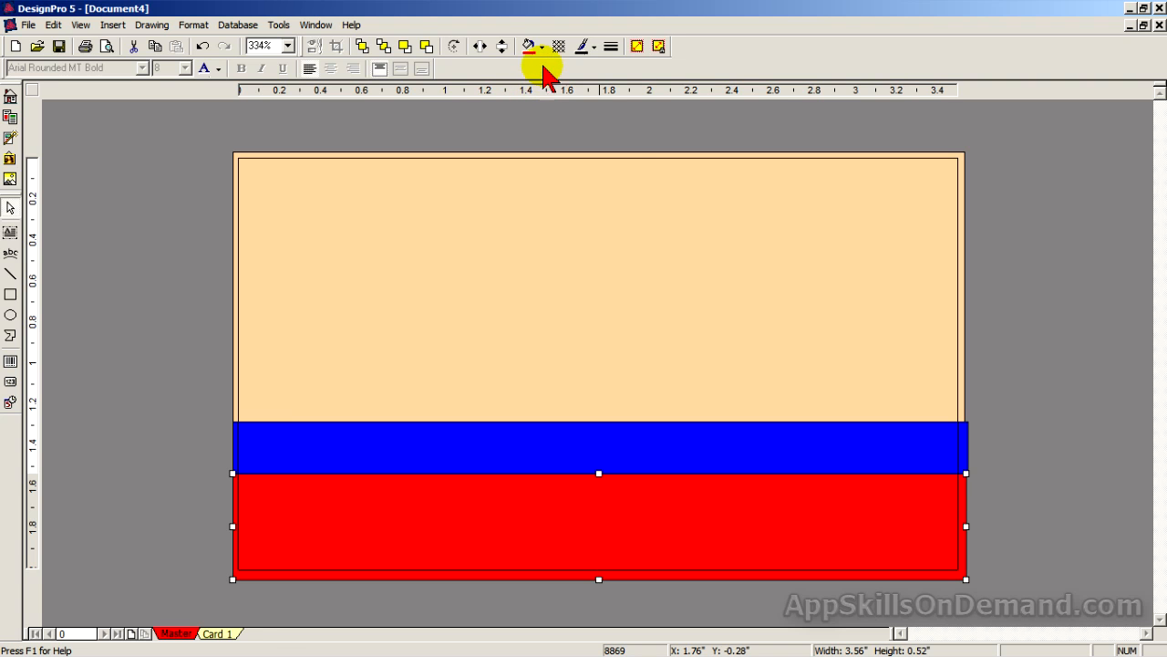
Lighten the bottom rectangle's red to luminance 145 and save it as a custom colour.
{"action": "left_click", "coordinate": [543, 50]}
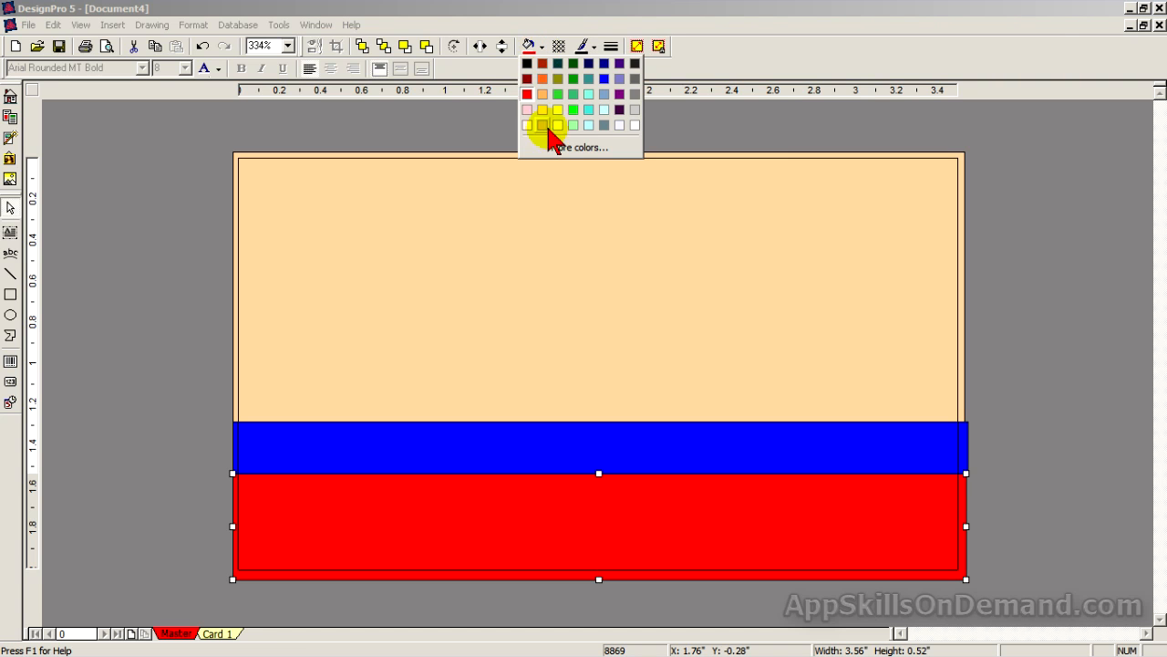
{"action": "left_click", "coordinate": [554, 146]}
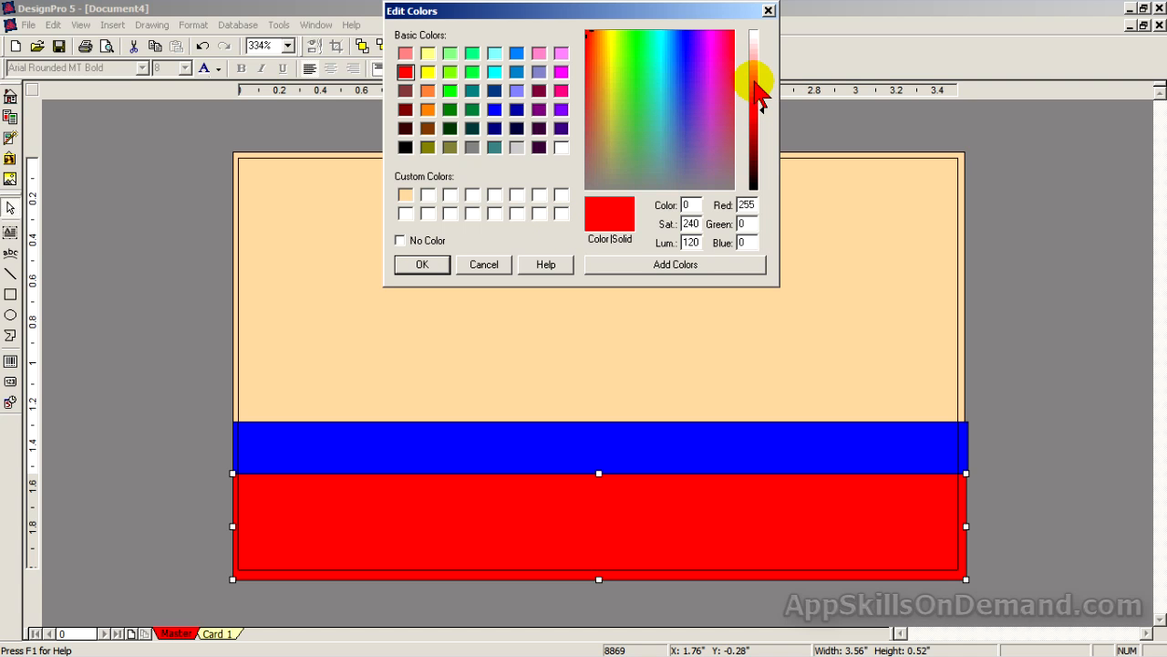
{"action": "left_click", "coordinate": [755, 83]}
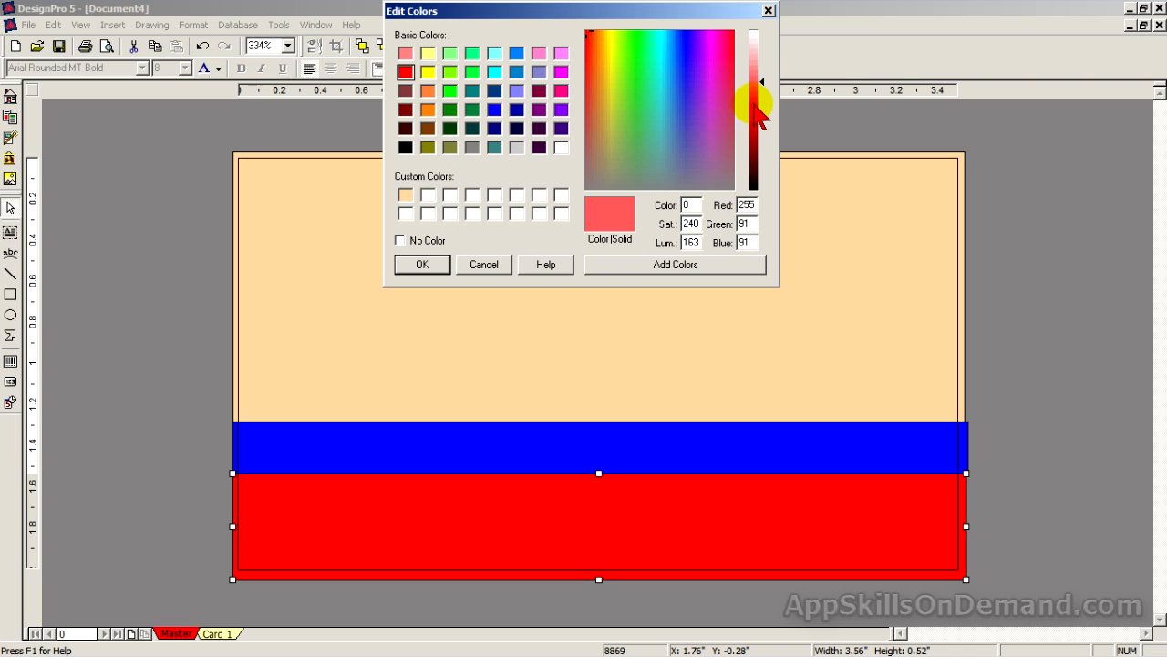
{"action": "left_click", "coordinate": [758, 94]}
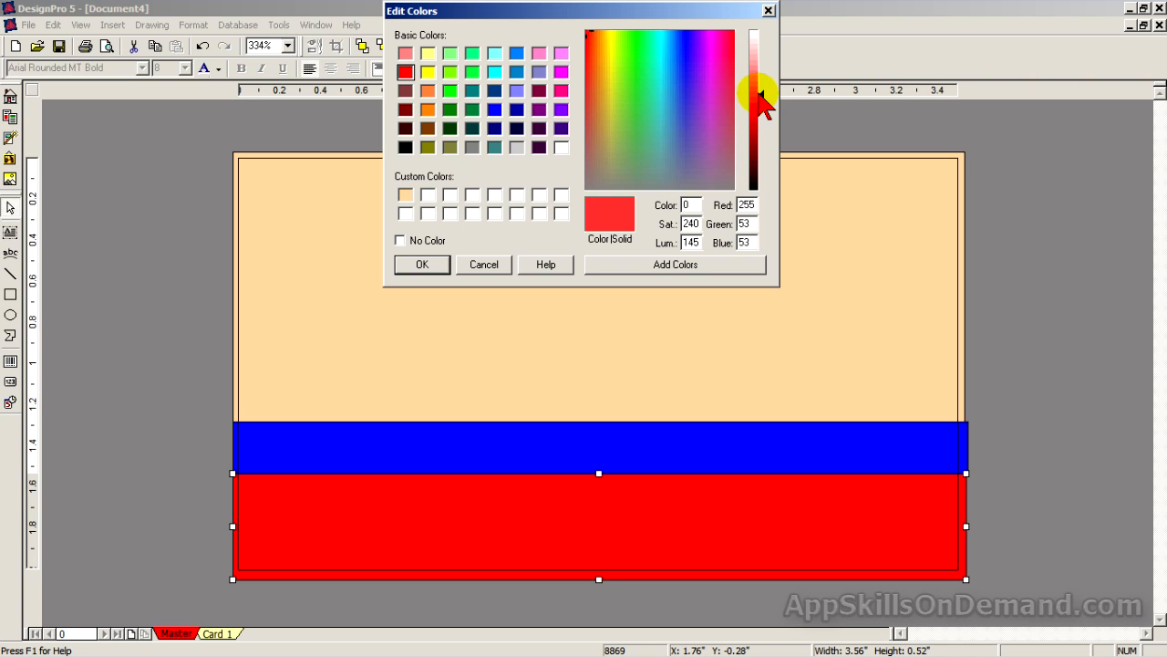
{"action": "left_click", "coordinate": [702, 266]}
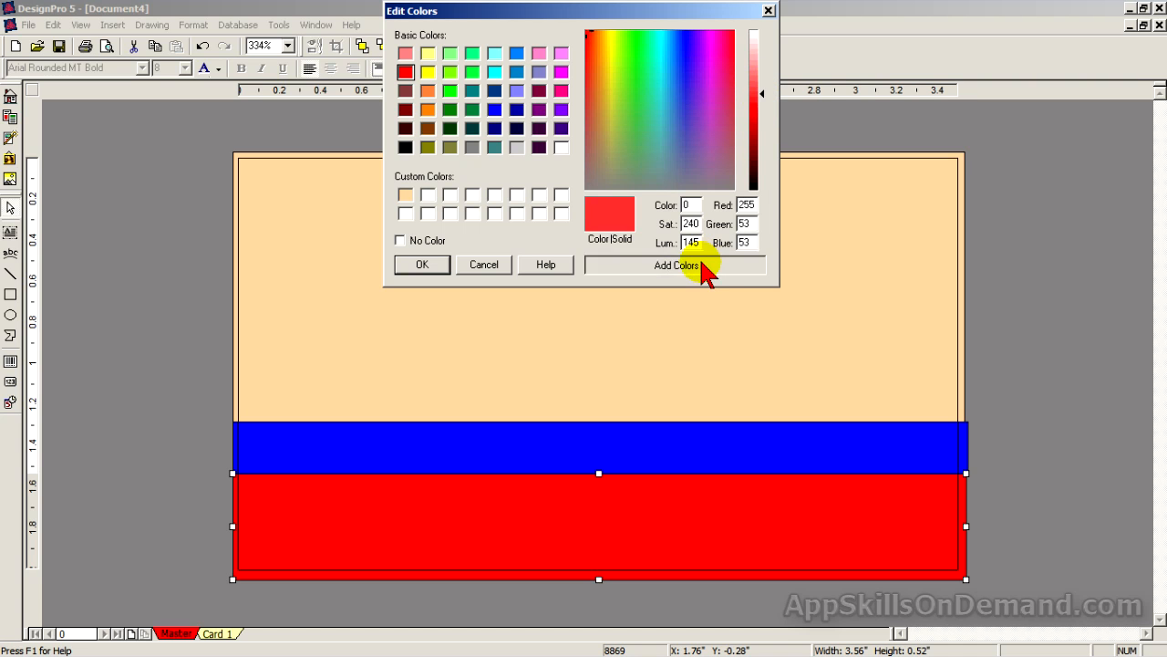
{"action": "left_click", "coordinate": [435, 267]}
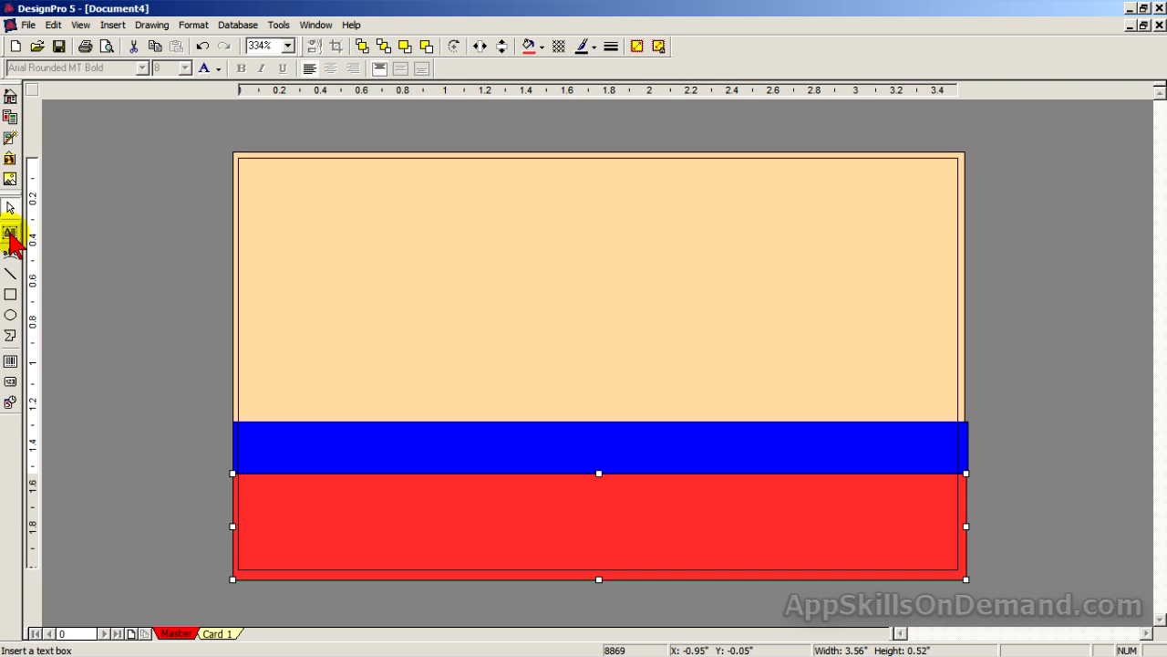
Add a text box, place it in the tan band's upper-left, and enlarge it to about 2.39" by 1.14".
{"action": "left_click", "coordinate": [10, 232]}
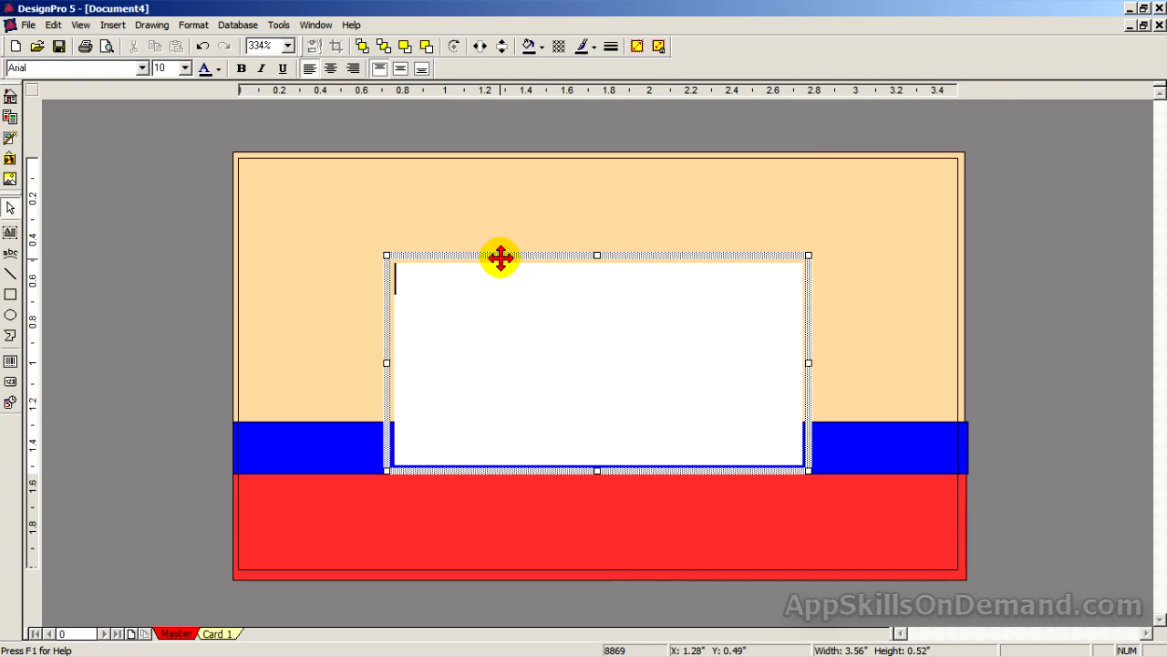
{"action": "left_click_drag", "start_coordinate": [503, 255], "coordinate": [367, 166]}
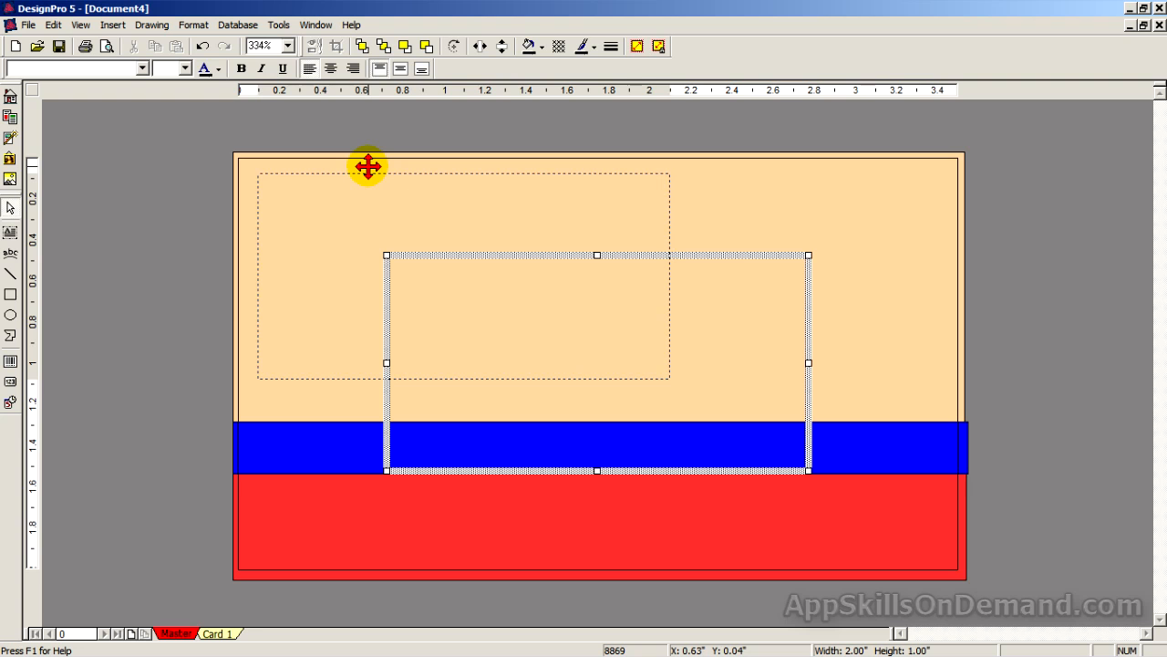
{"action": "left_click_drag", "start_coordinate": [368, 166], "coordinate": [365, 170]}
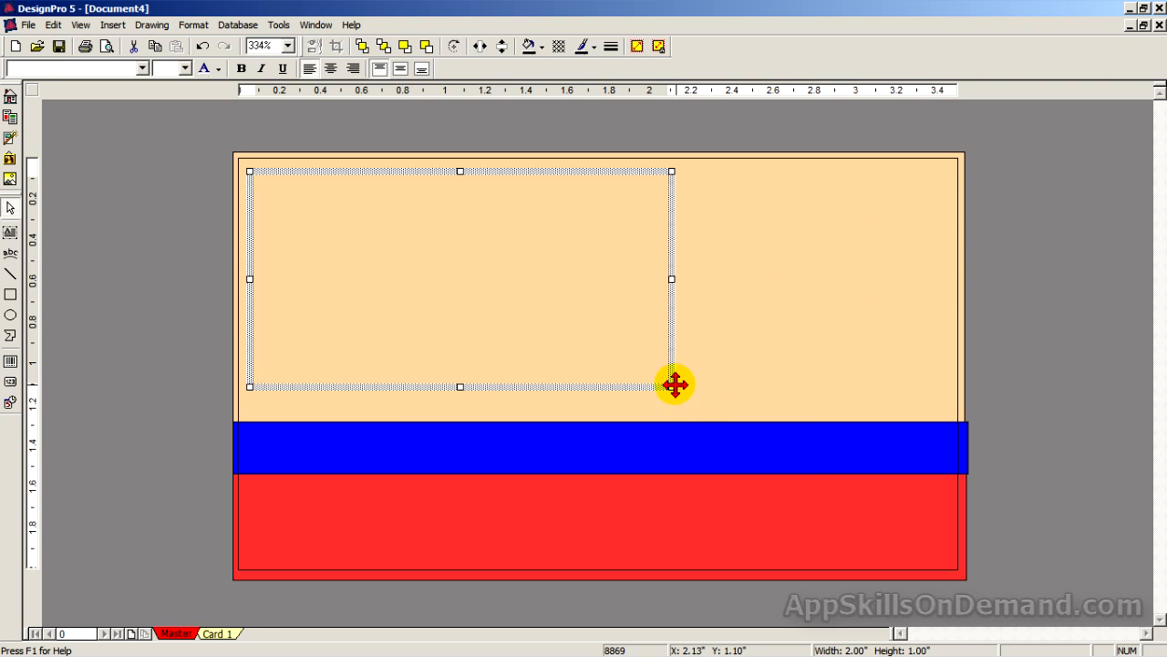
{"action": "left_click_drag", "start_coordinate": [671, 386], "coordinate": [743, 409]}
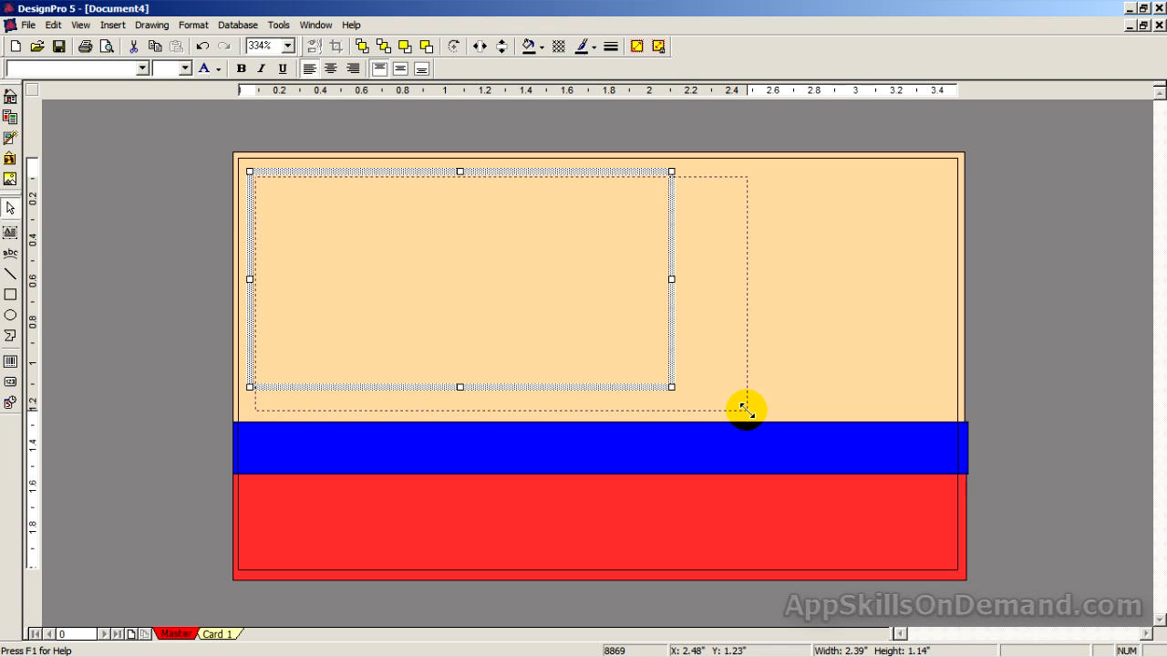
{"action": "left_click_drag", "start_coordinate": [743, 408], "coordinate": [747, 410]}
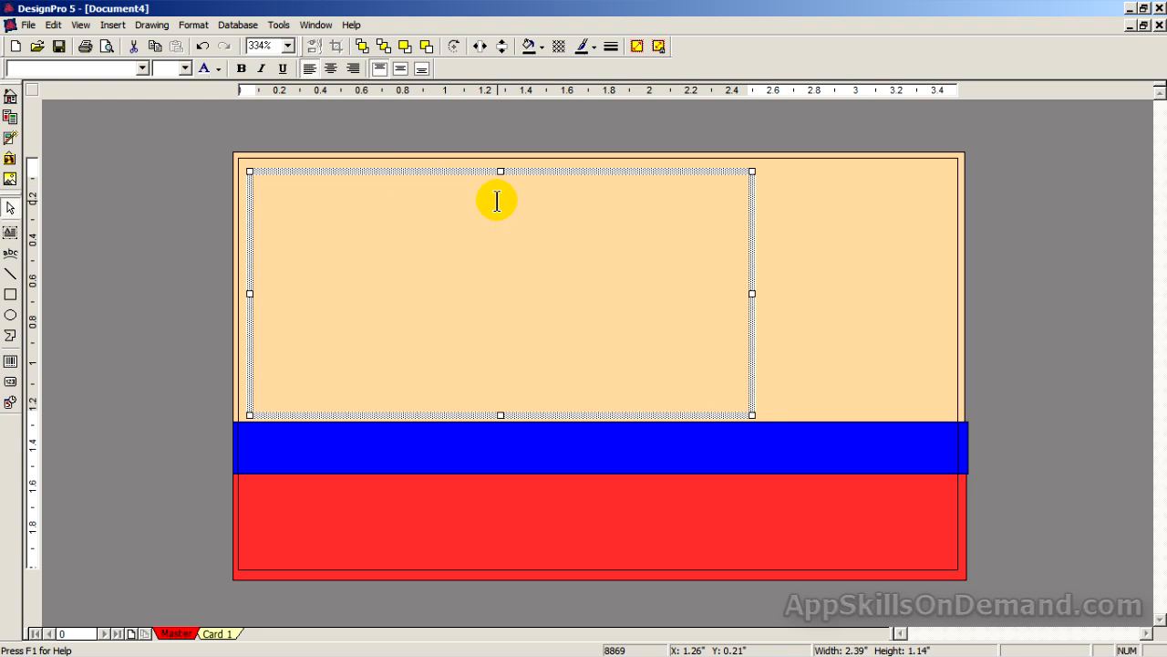
Type the cardholder's name and 'President' on separate centred 14 pt lines, leaving a new third line.
{"action": "left_click", "coordinate": [497, 201]}
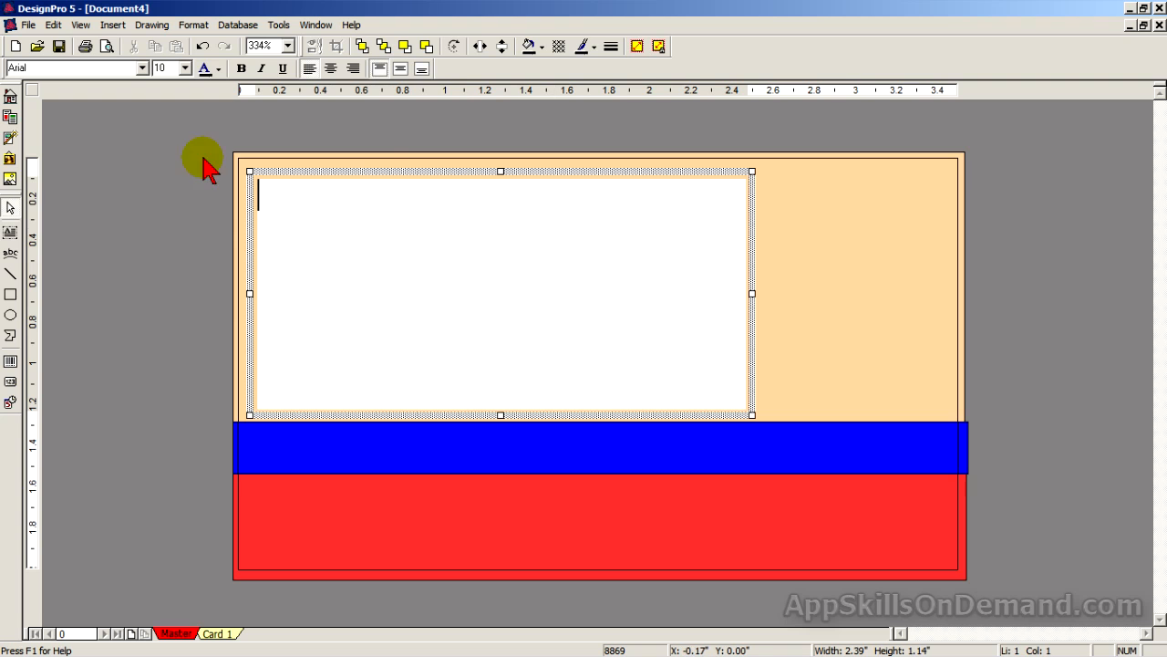
{"action": "left_click", "coordinate": [330, 69]}
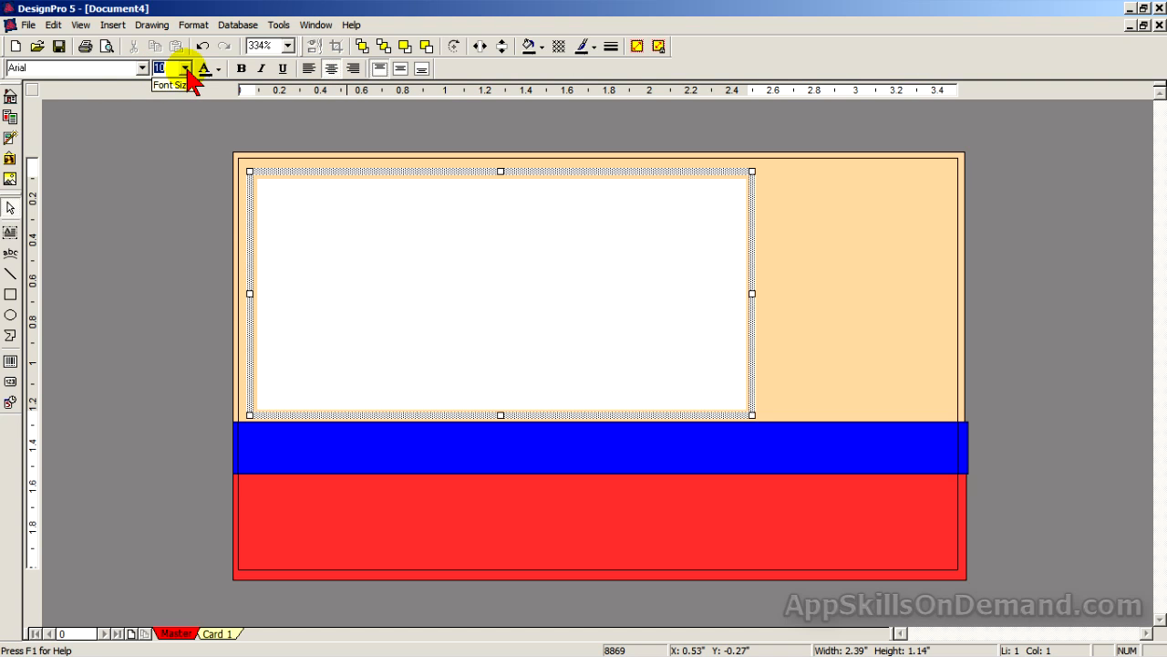
{"action": "left_click", "coordinate": [185, 68]}
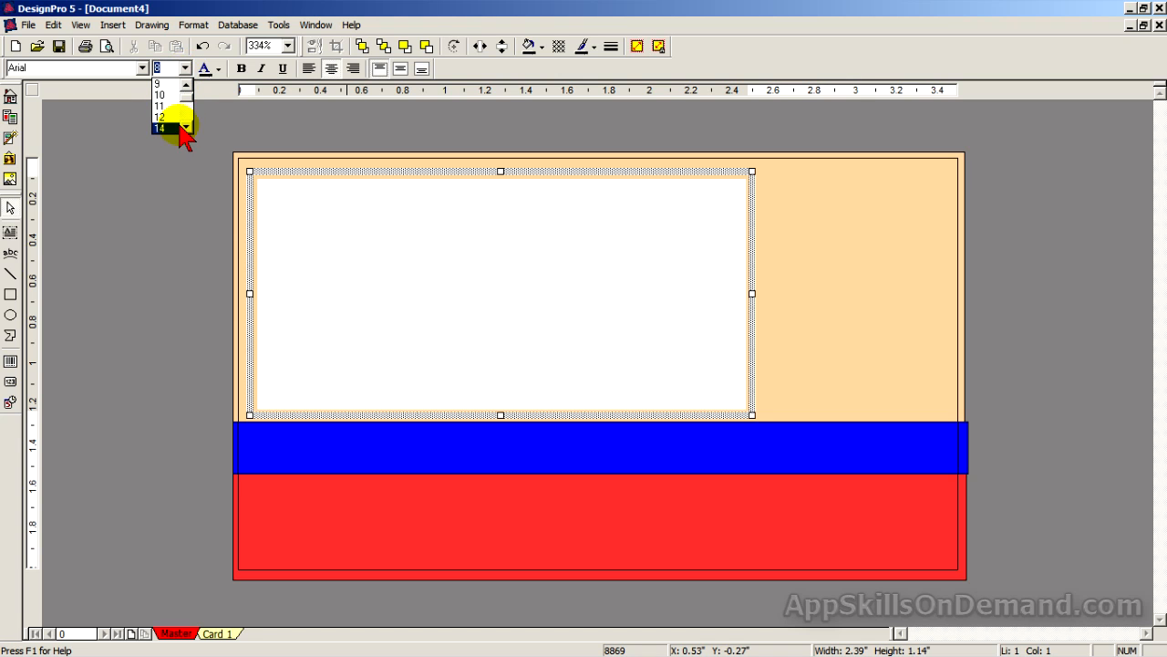
{"action": "left_click", "coordinate": [175, 127]}
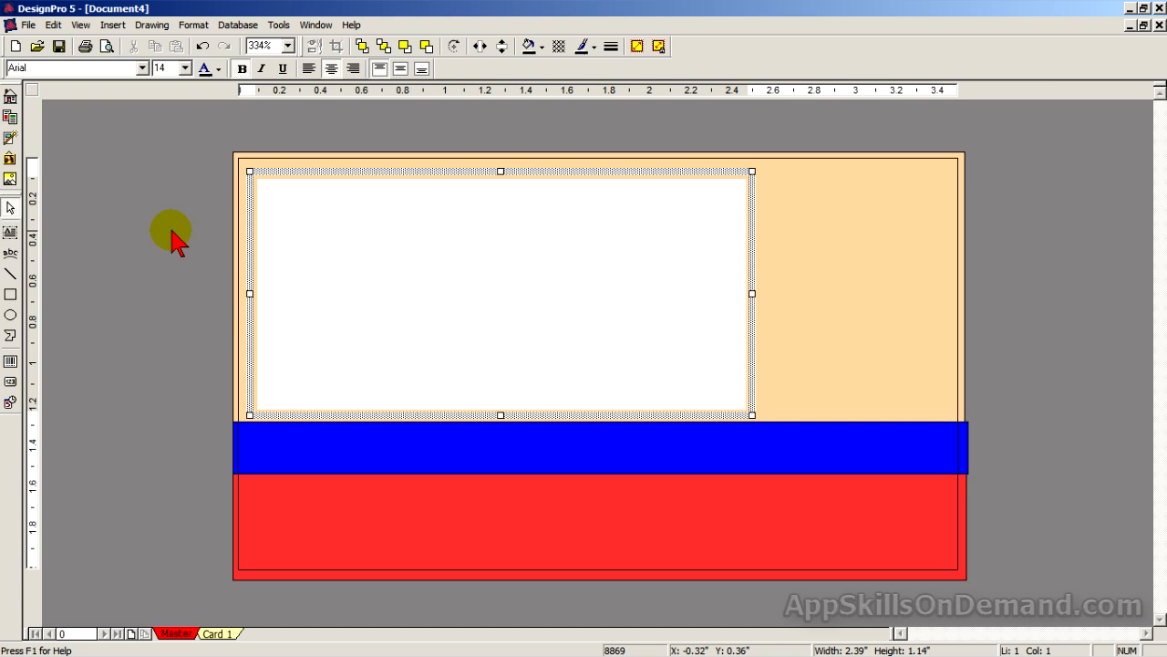
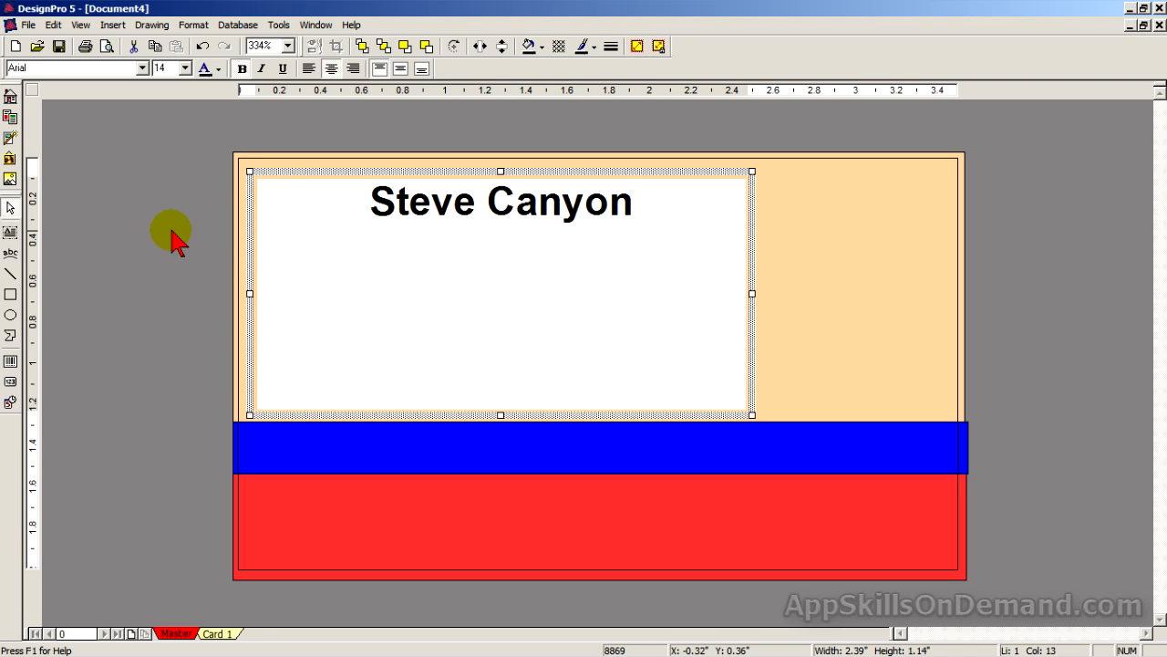
{"action": "key", "text": "Return"}
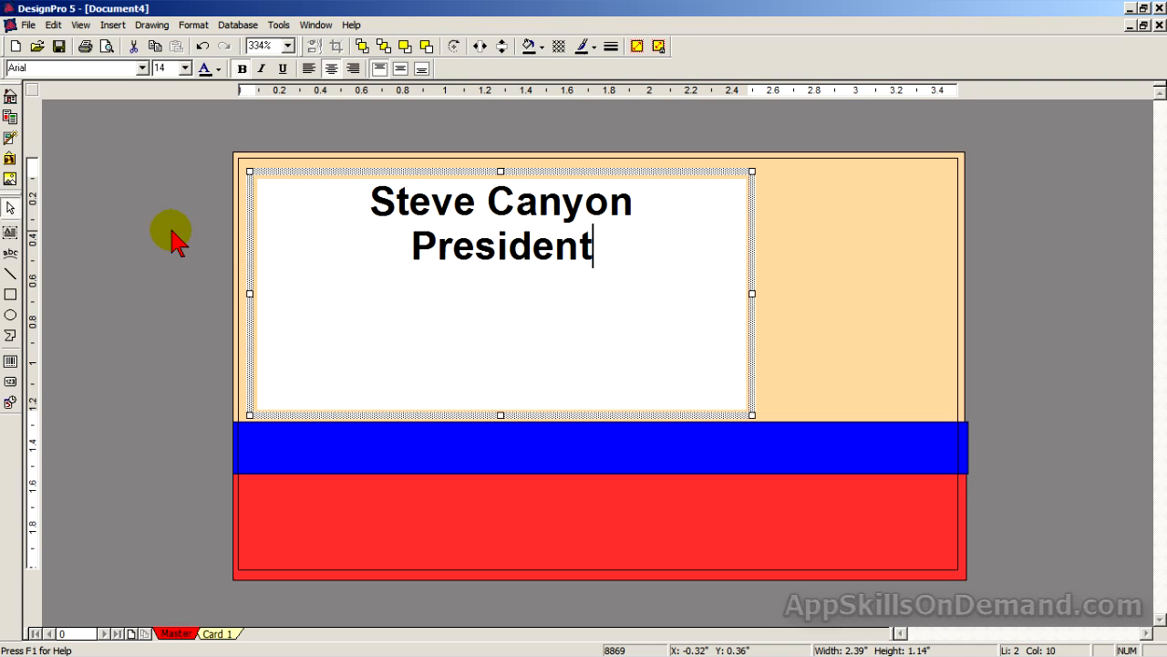
{"action": "key", "text": "Return"}
Set the third line to left alignment, Tahoma font, 8 pt size and italic.
{"action": "left_click", "coordinate": [309, 70]}
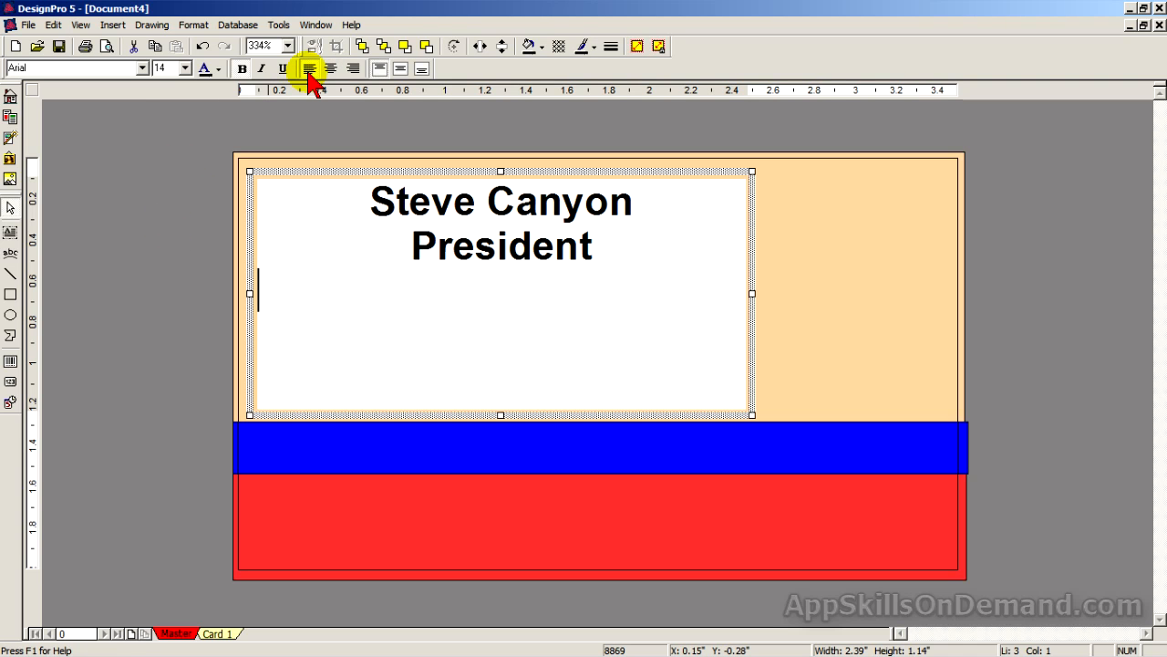
{"action": "left_click", "coordinate": [141, 69]}
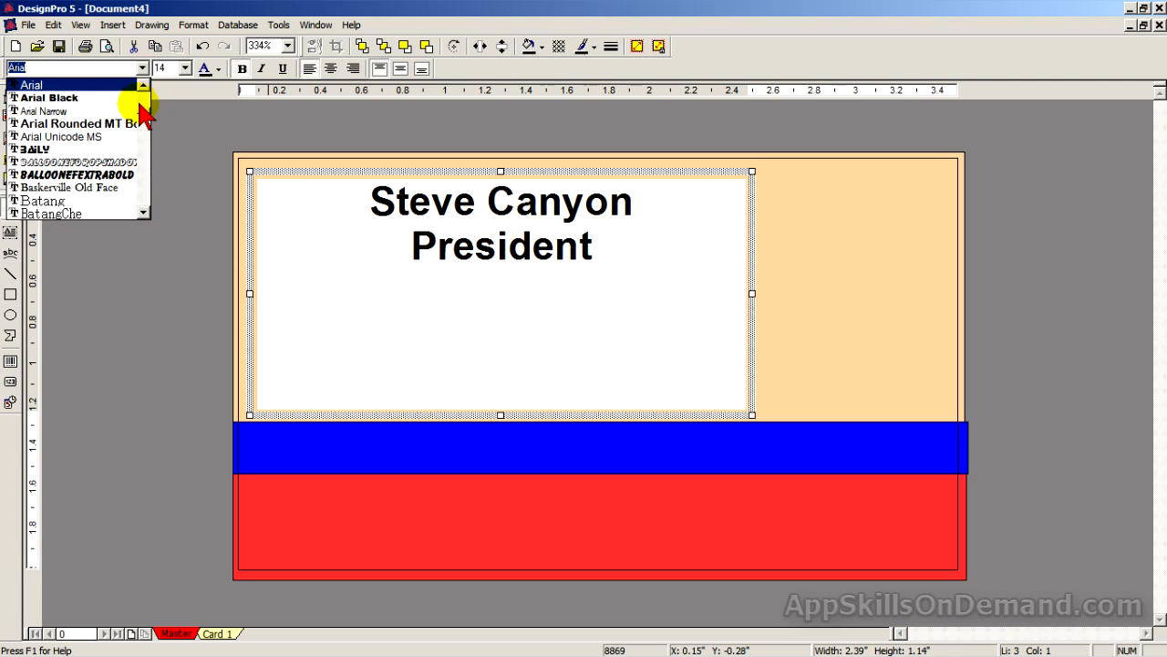
{"action": "left_click_drag", "start_coordinate": [144, 114], "coordinate": [144, 203]}
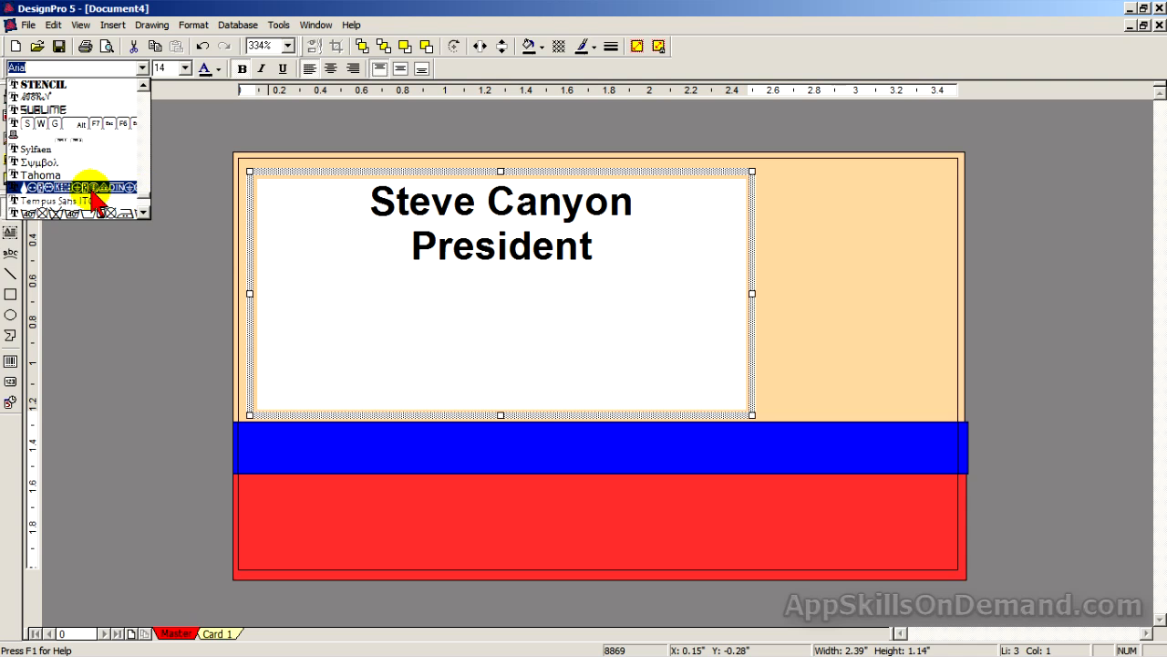
{"action": "left_click", "coordinate": [65, 176]}
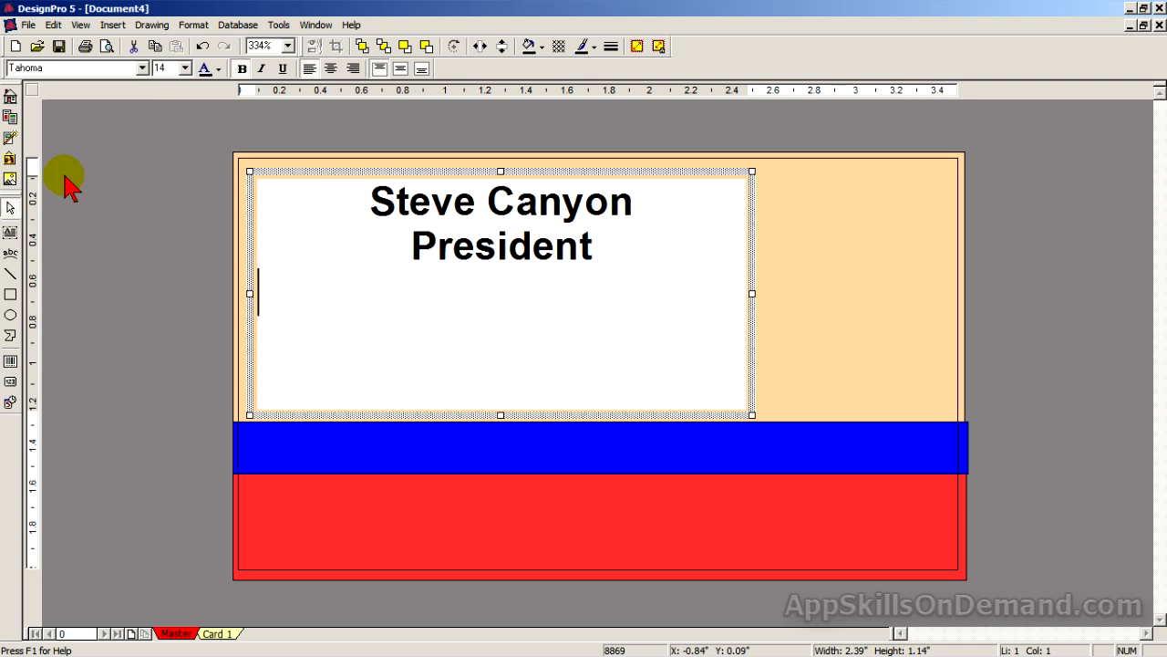
{"action": "left_click", "coordinate": [185, 69]}
{"action": "scroll", "coordinate": [181, 87], "scroll_direction": "up", "scroll_amount": 2}
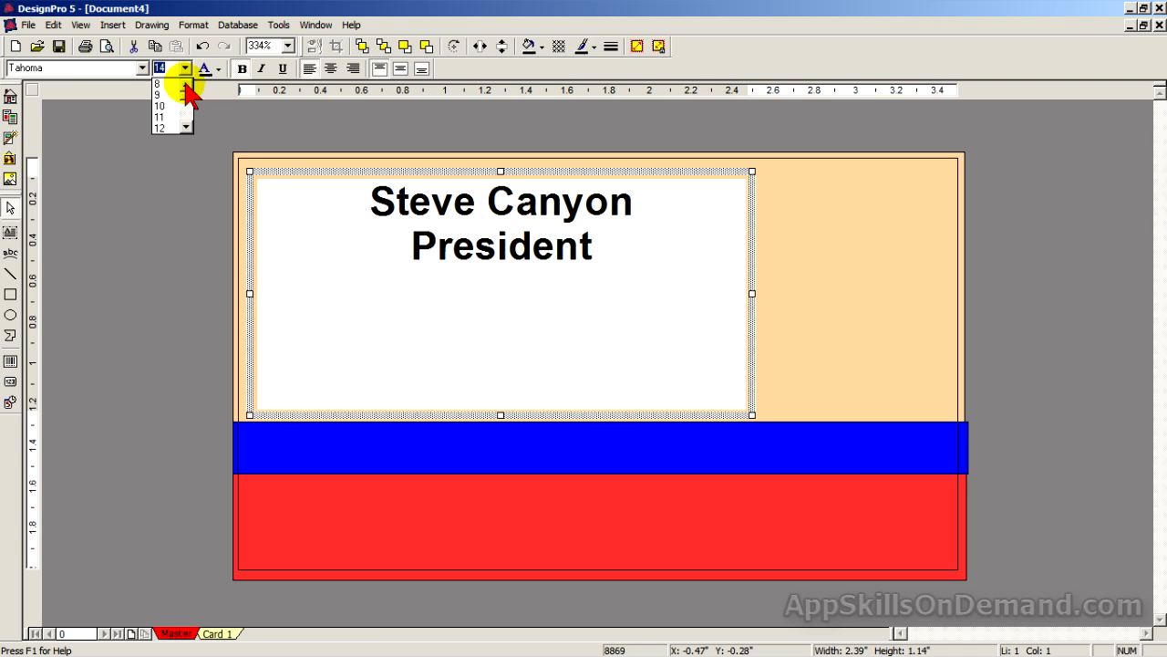
{"action": "left_click", "coordinate": [173, 84]}
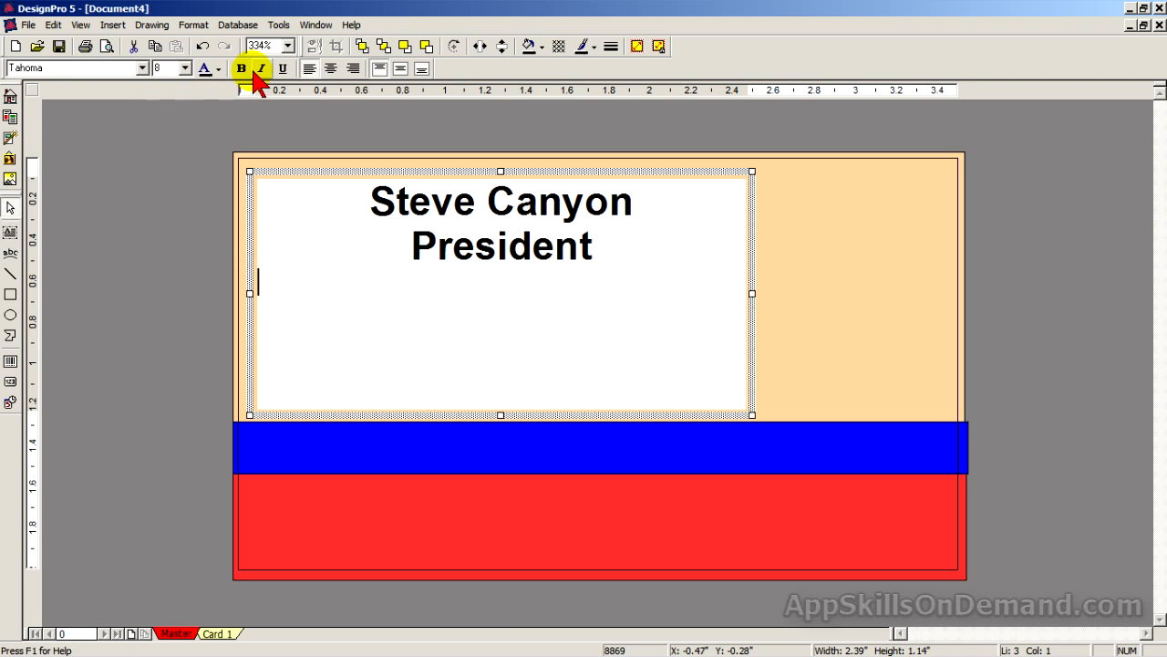
{"action": "left_click", "coordinate": [263, 70]}
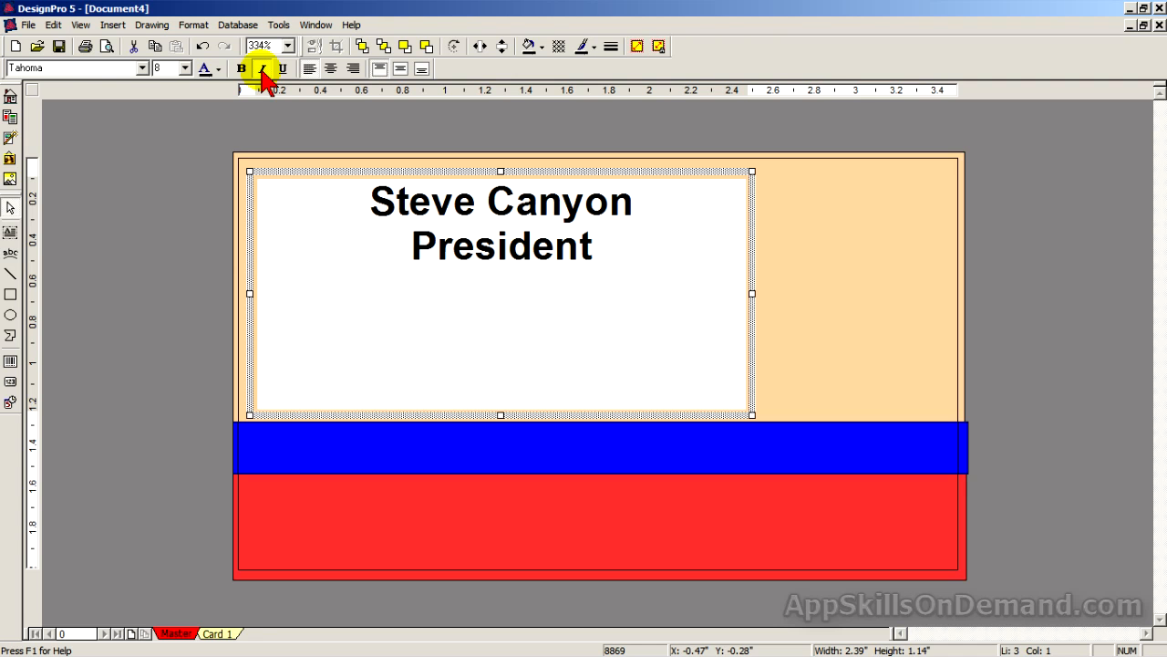
Enter the AppSkillsOnDemand.com website line with a blank line above it.
{"action": "type", "text": "AppSkills"}
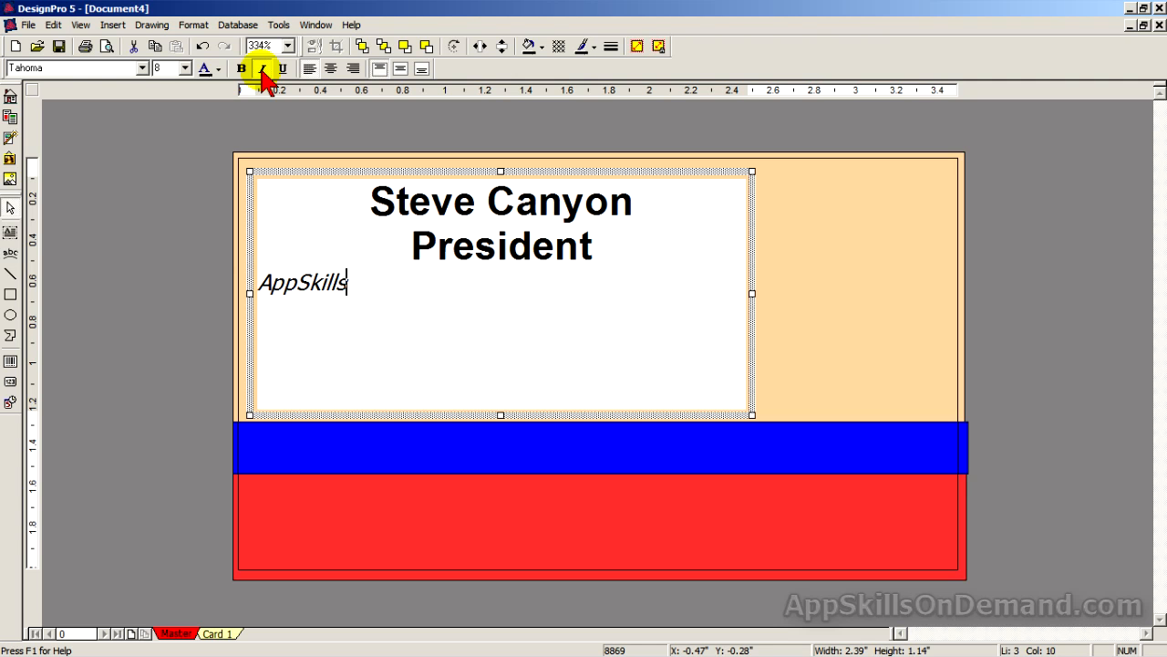
{"action": "type", "text": "OnDema"}
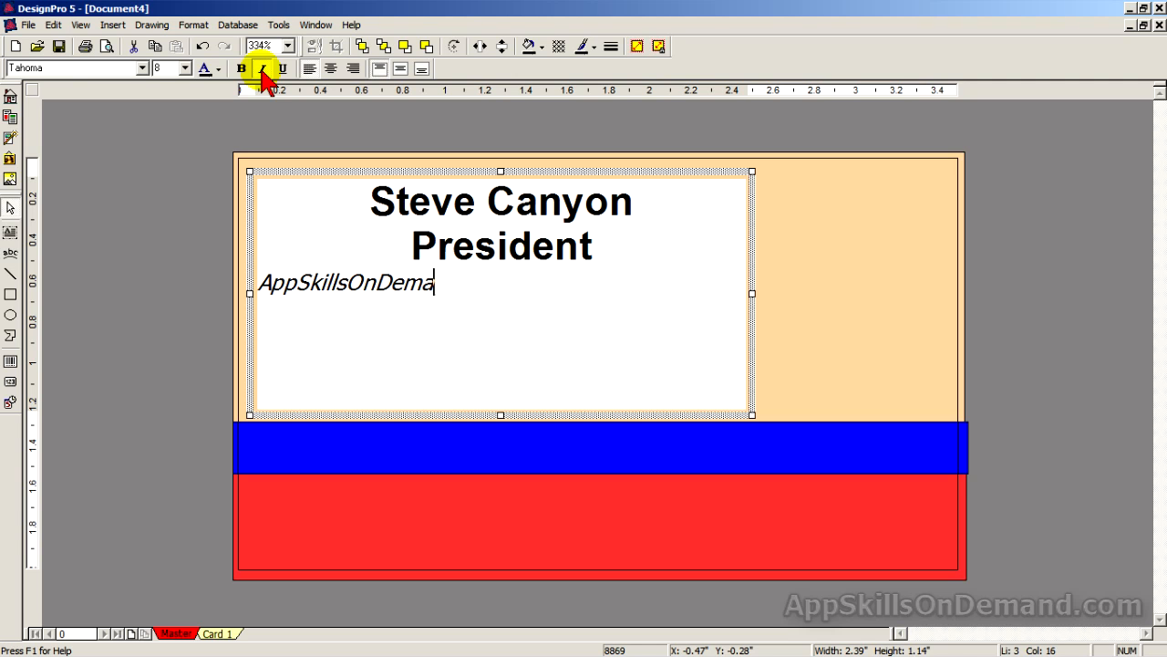
{"action": "type", "text": "nd.com"}
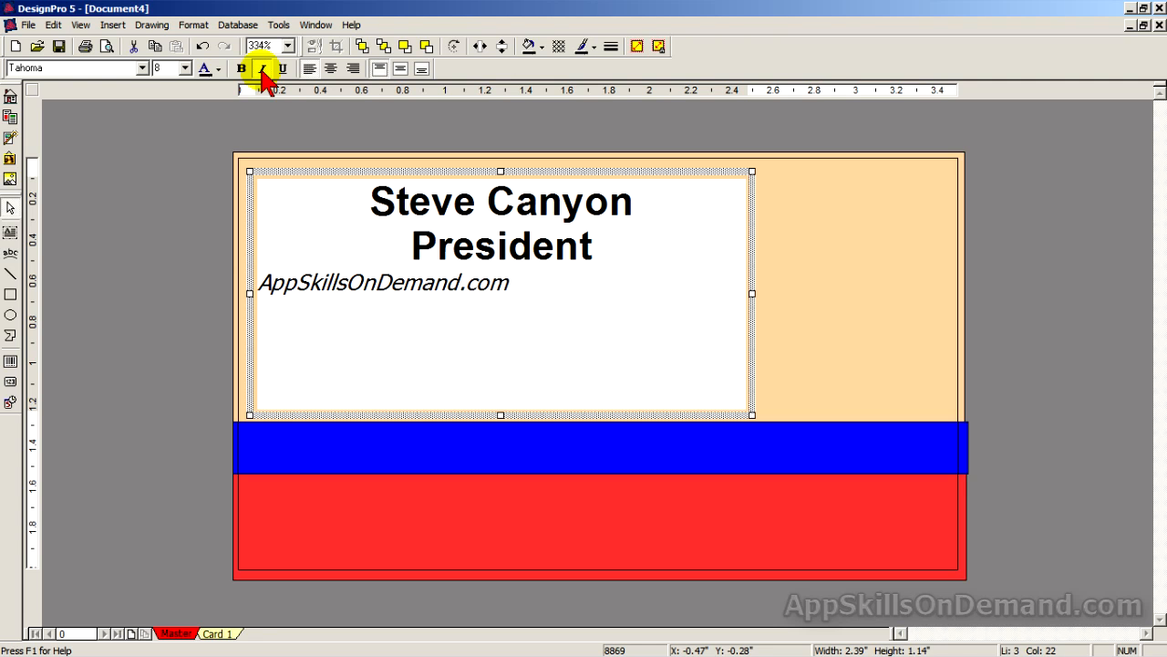
{"action": "key", "text": "Home"}
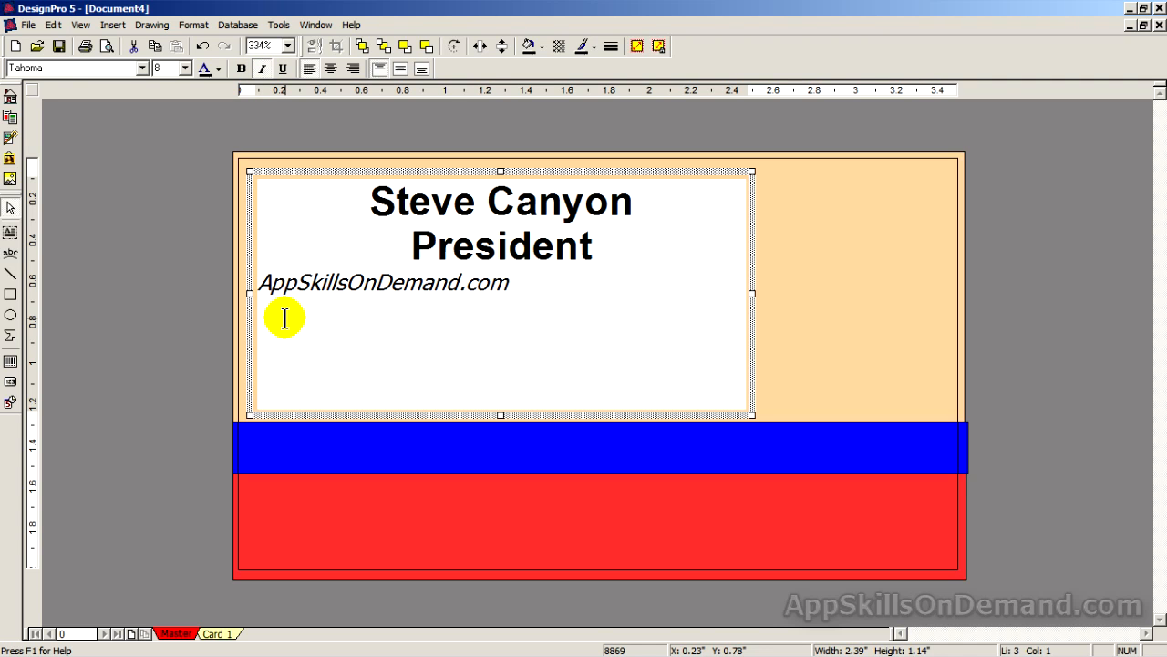
{"action": "key", "text": "Return"}
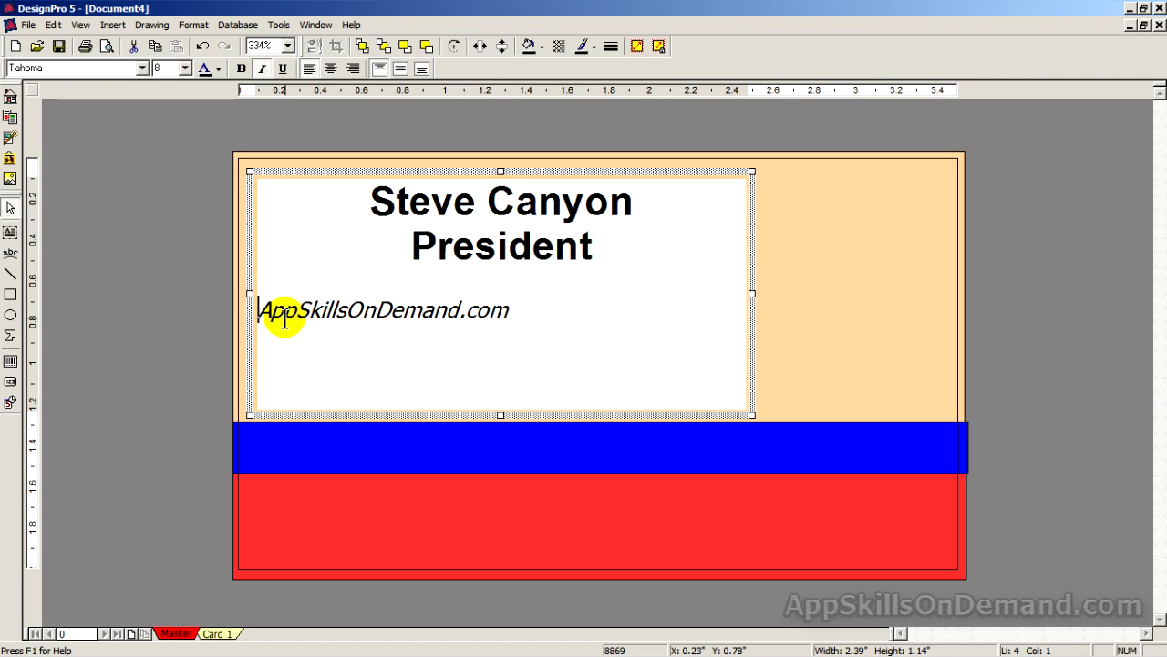
{"action": "key", "text": "End"}
{"action": "key", "text": "Return"}
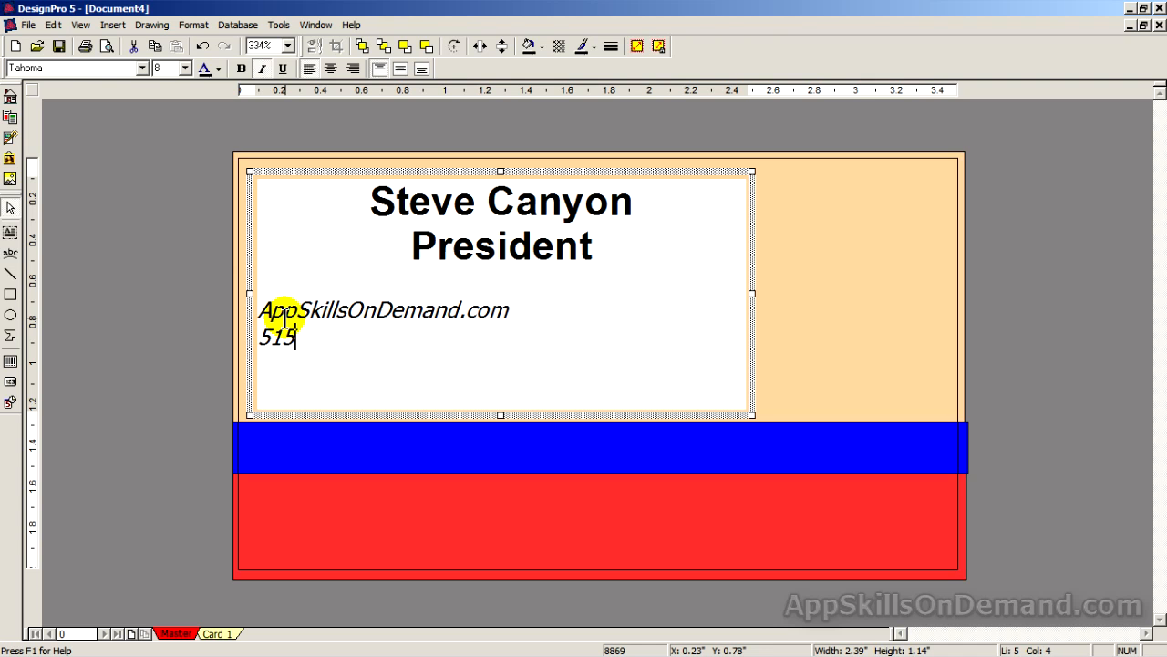
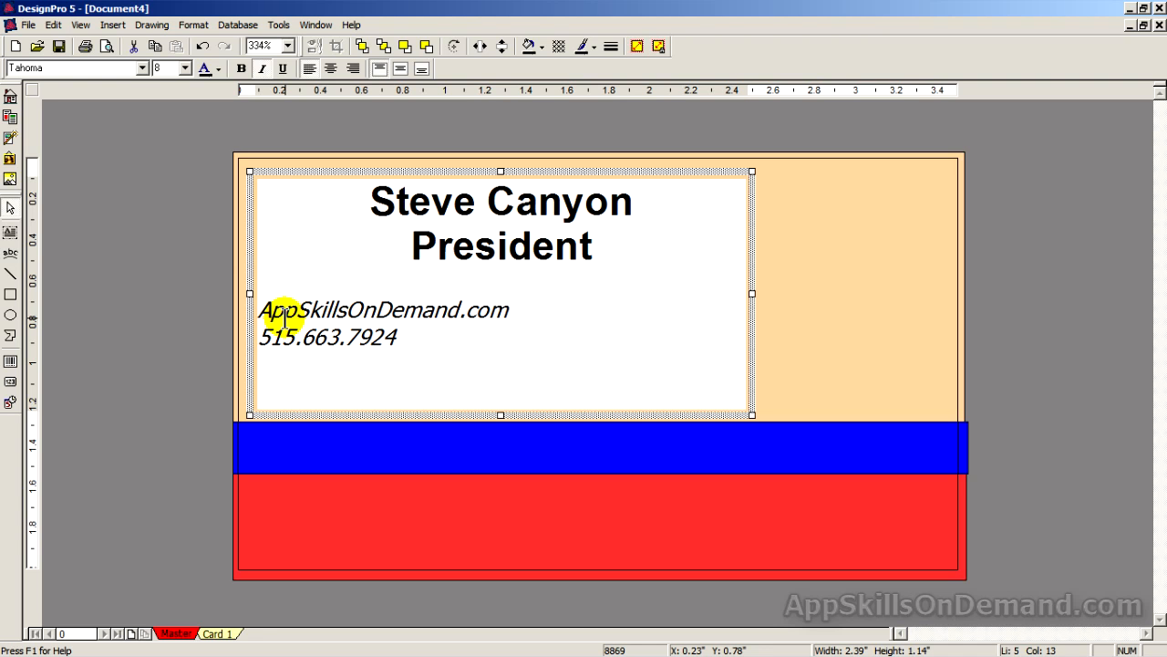
Add the phone number and e-mail address lines below the website, each on its own line.
{"action": "key", "text": "Return"}
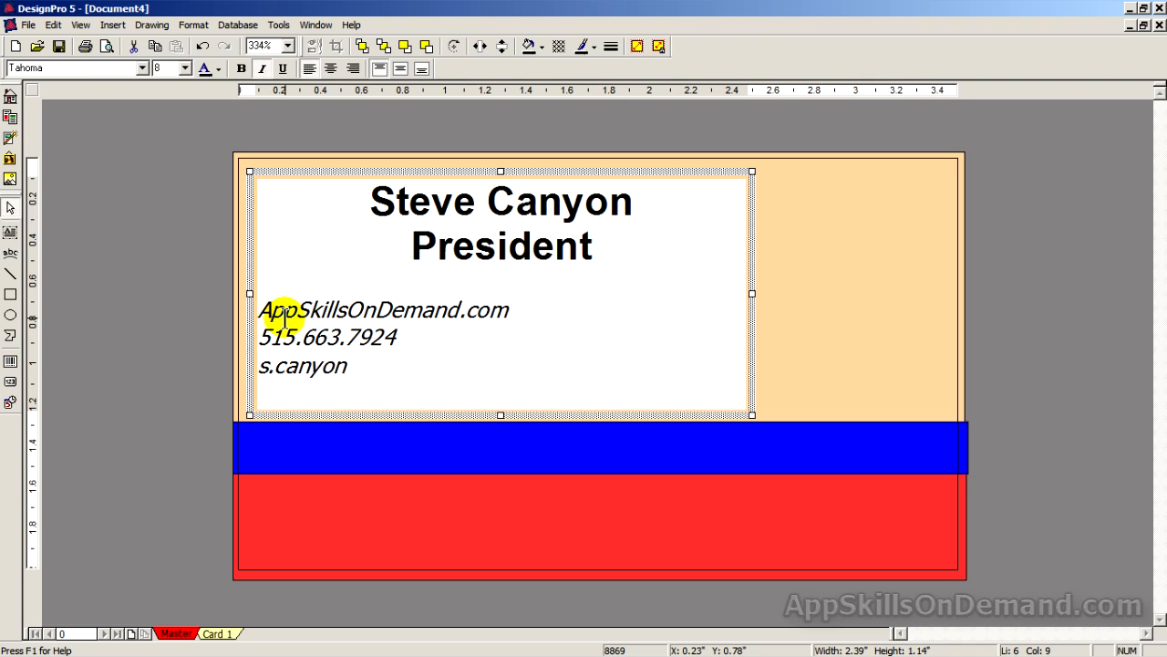
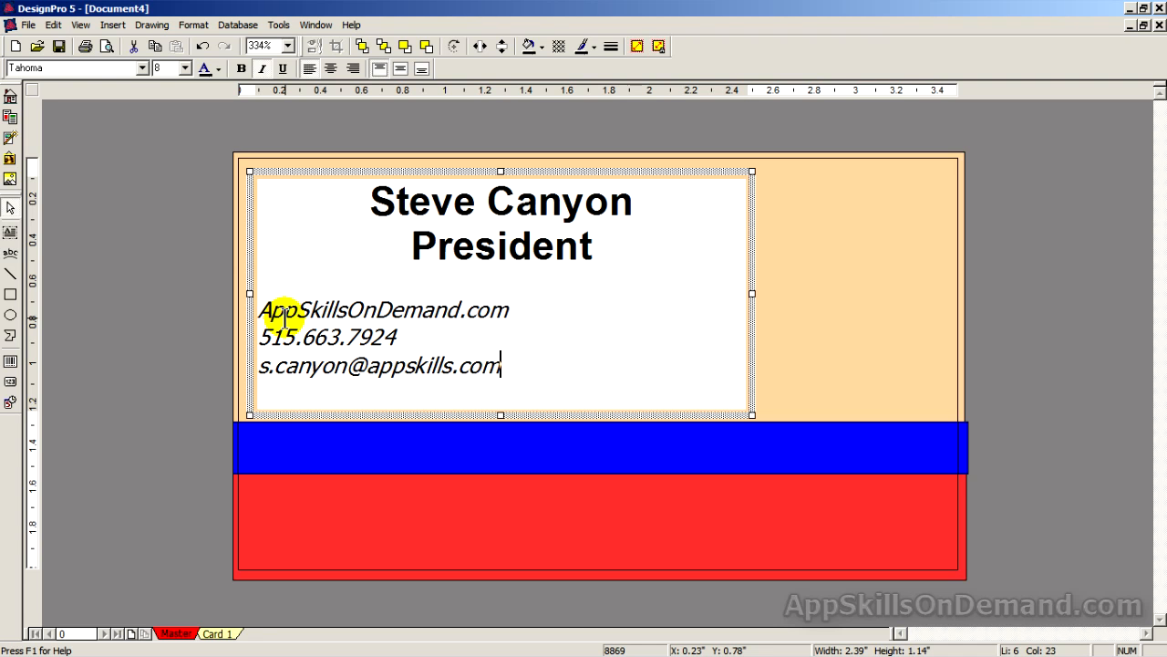
{"action": "key", "text": "Return"}
Type the street address with city, state and ZIP code as the fourth contact line, fixing a typo.
{"action": "key", "text": "Caps_Lock"}
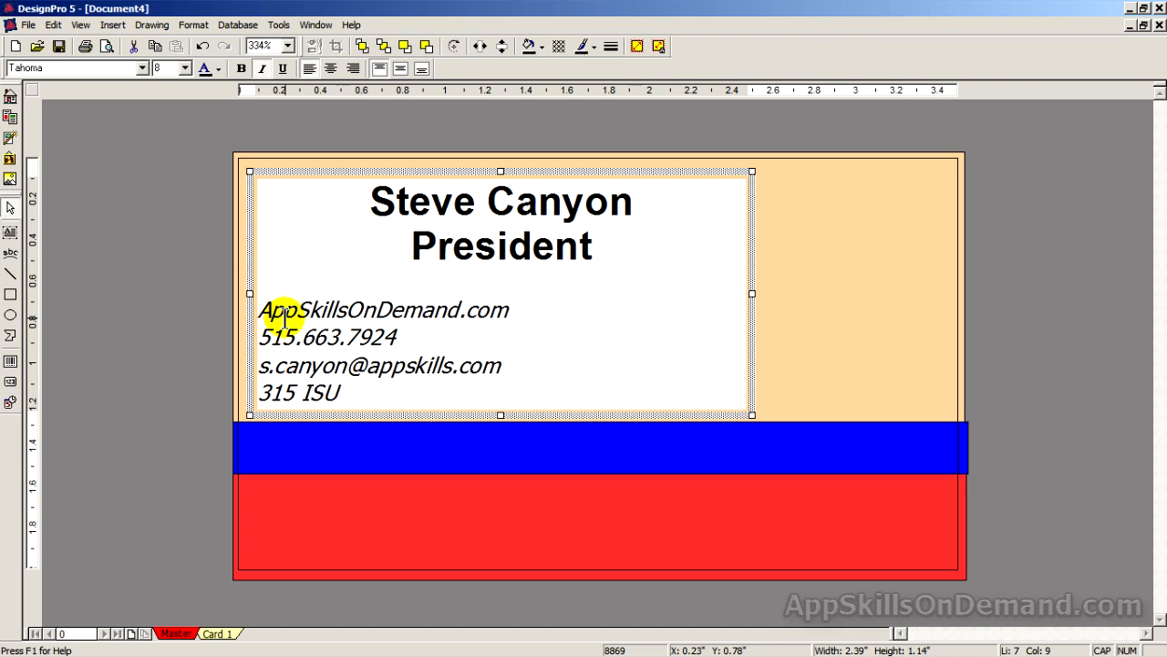
{"action": "key", "text": "Caps_Lock"}
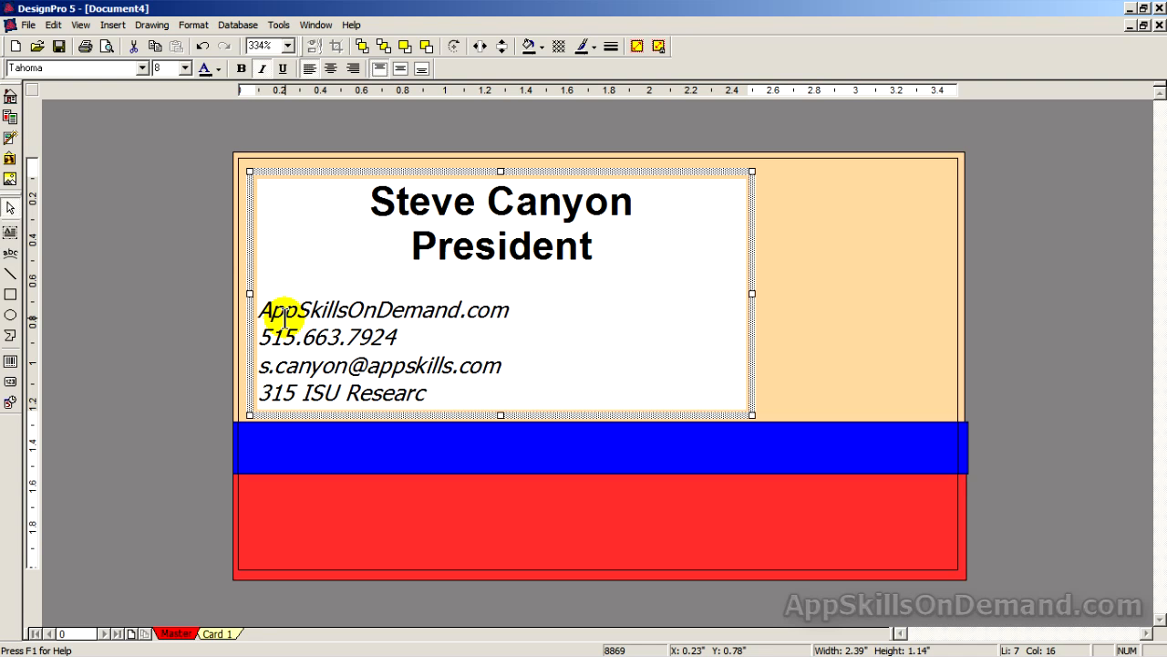
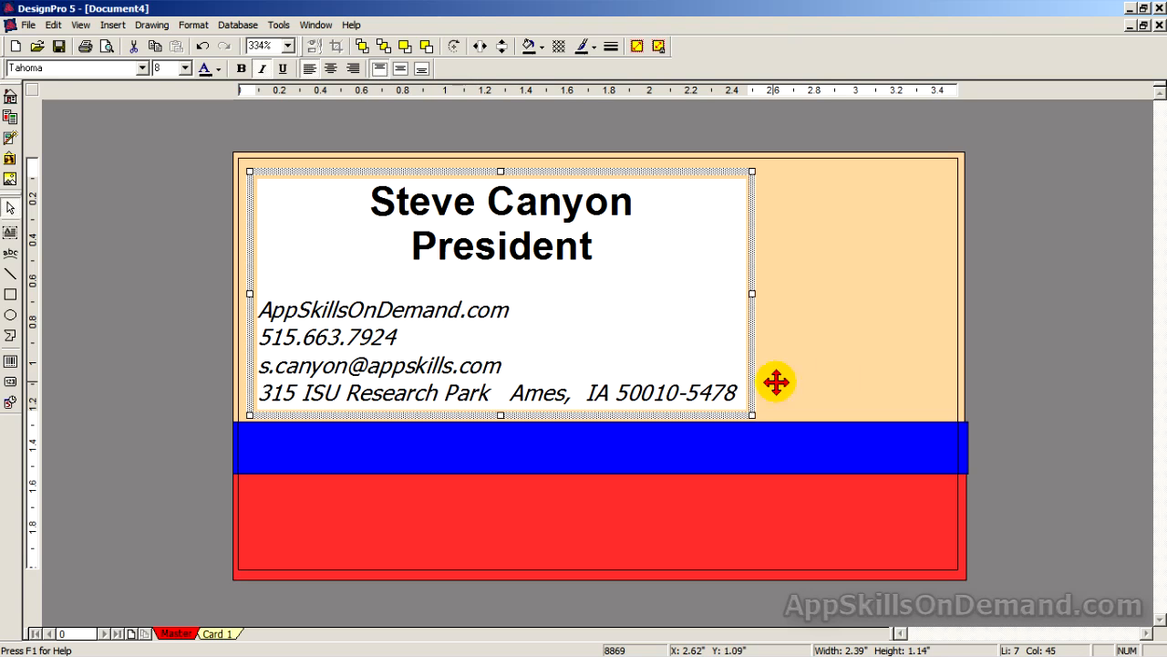
Draw a new text box and fit it over the red band, about 3.41" by 0.40".
{"action": "left_click", "coordinate": [1031, 365]}
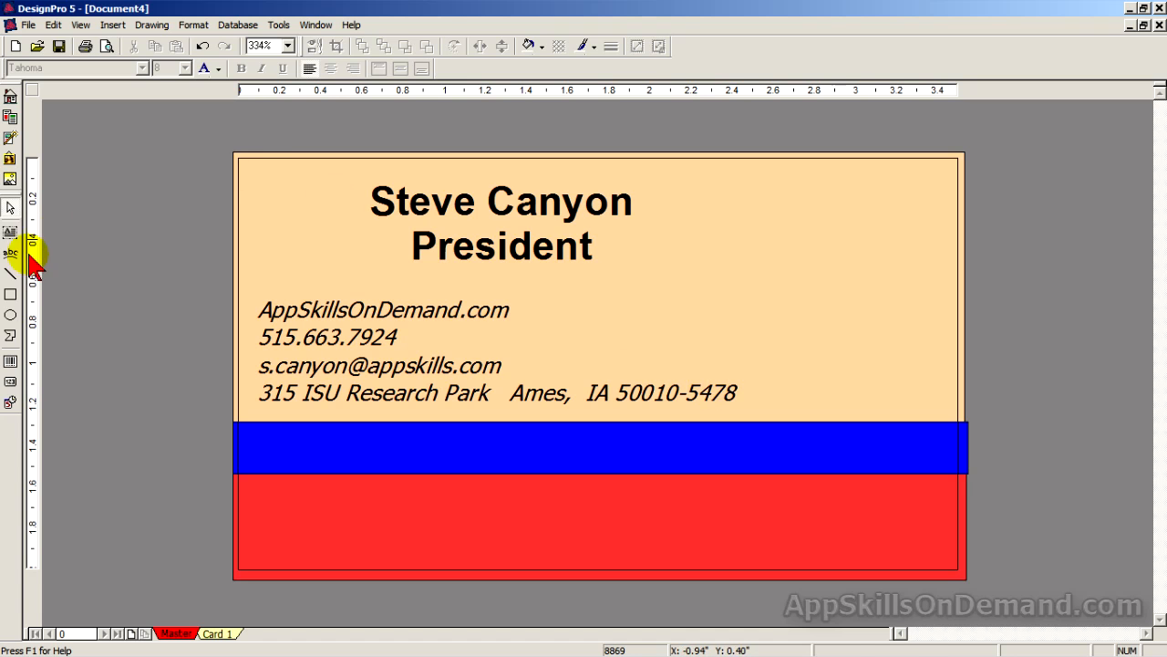
{"action": "left_click", "coordinate": [11, 230]}
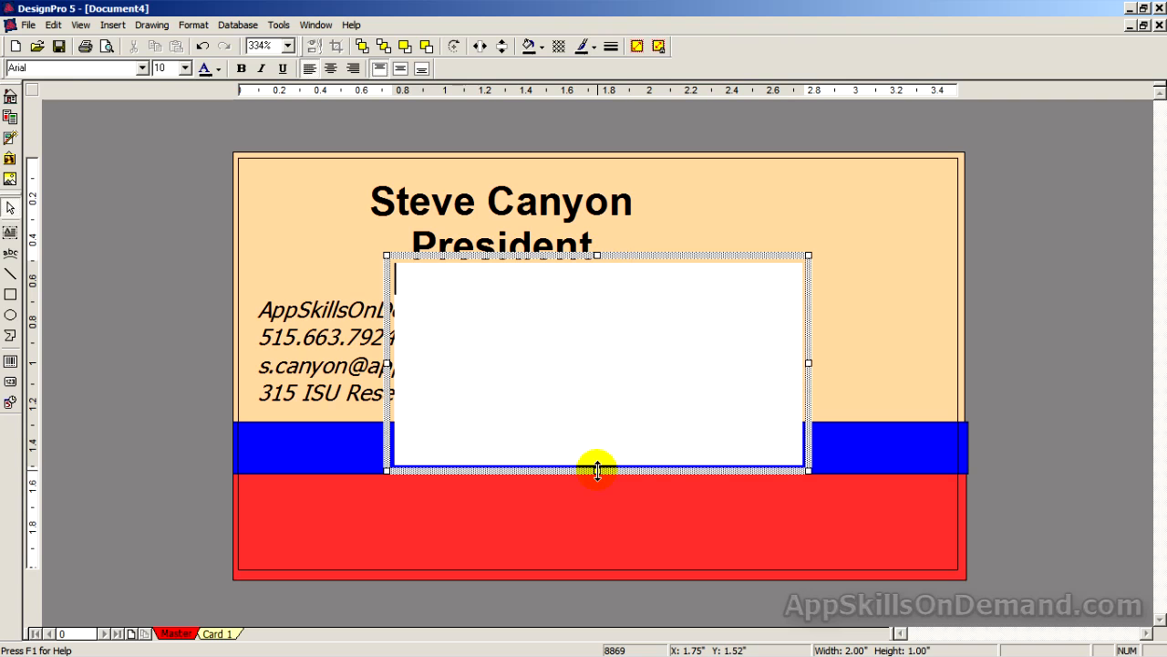
{"action": "left_click_drag", "start_coordinate": [596, 463], "coordinate": [597, 309]}
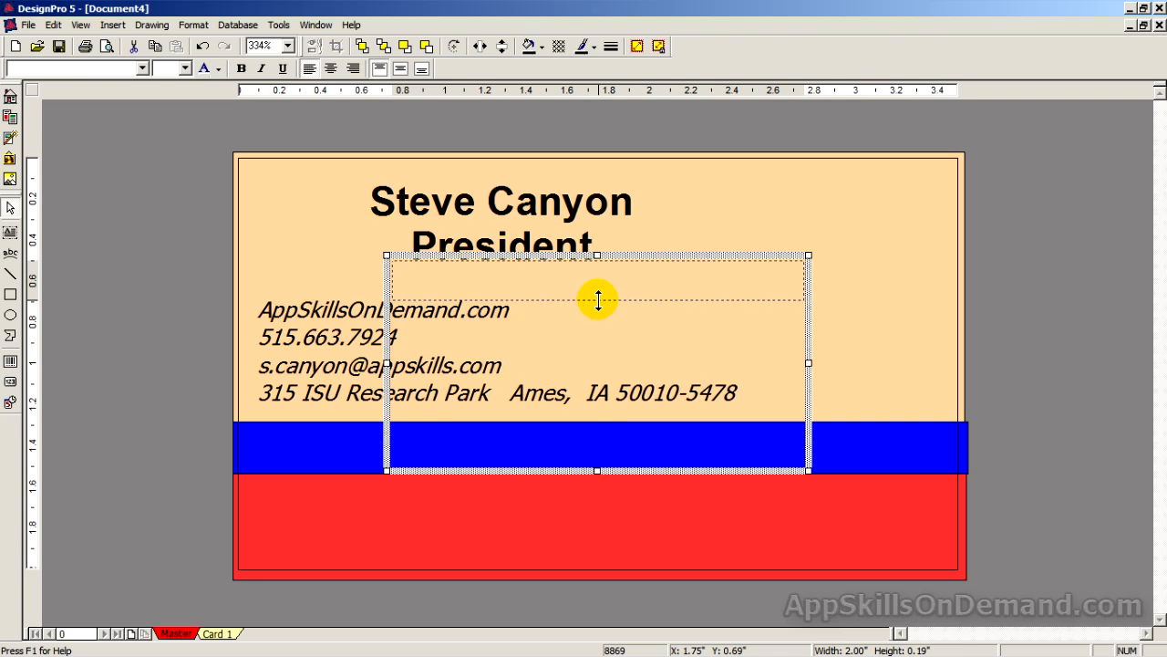
{"action": "left_click_drag", "start_coordinate": [634, 252], "coordinate": [484, 474]}
{"action": "left_click_drag", "start_coordinate": [657, 540], "coordinate": [946, 565]}
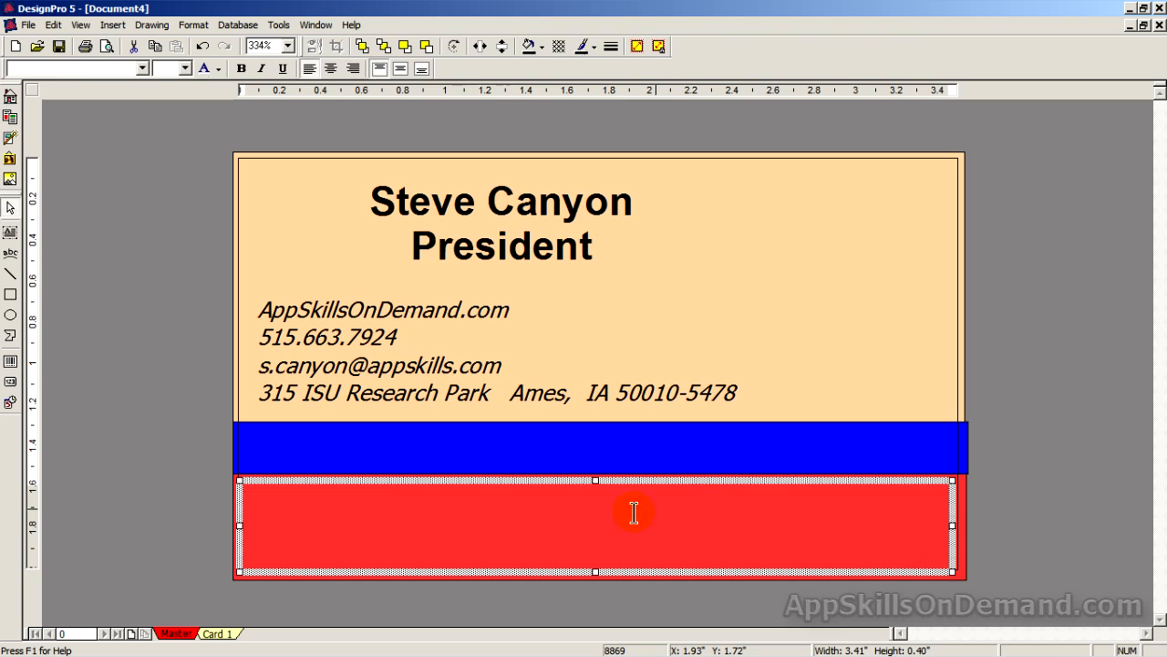
Centre the red-band text box horizontally and vertically, with 20 pt bold text.
{"action": "double_click", "coordinate": [594, 514]}
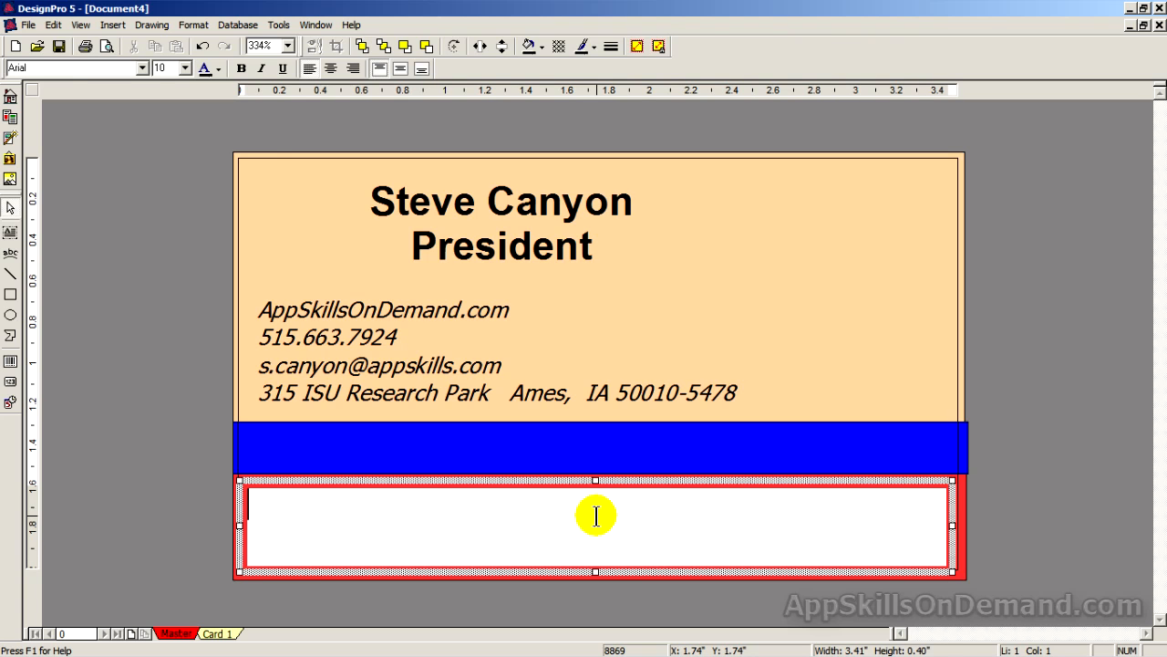
{"action": "left_click", "coordinate": [329, 69]}
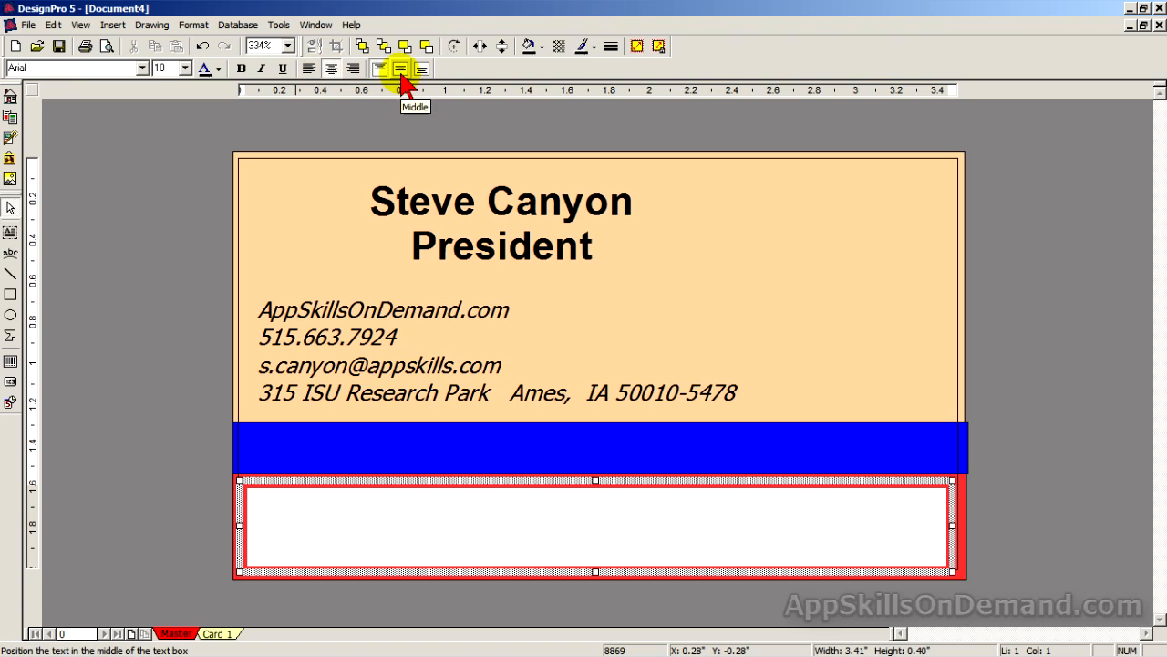
{"action": "left_click", "coordinate": [401, 73]}
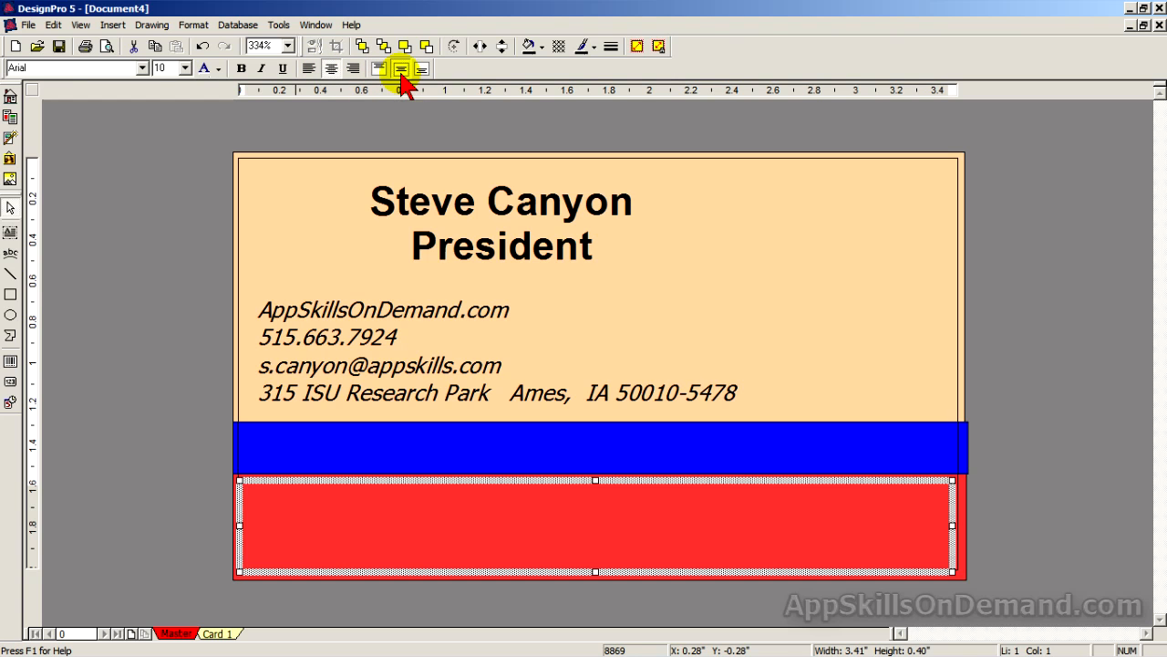
{"action": "double_click", "coordinate": [595, 525]}
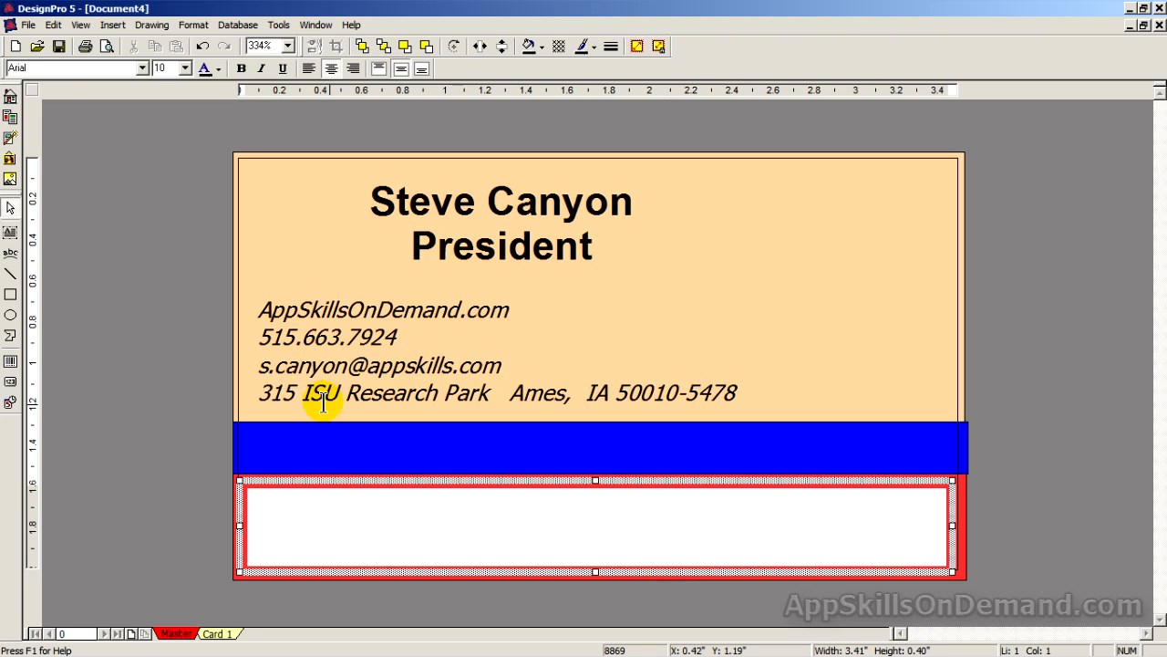
{"action": "left_click", "coordinate": [186, 73]}
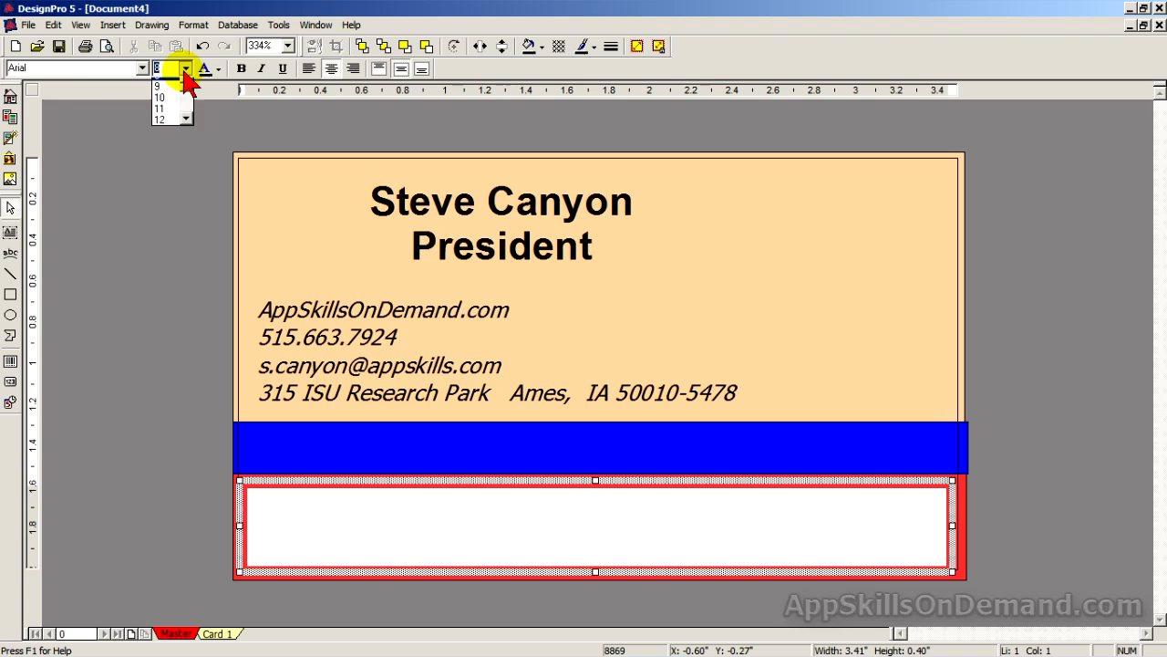
{"action": "left_click", "coordinate": [187, 128]}
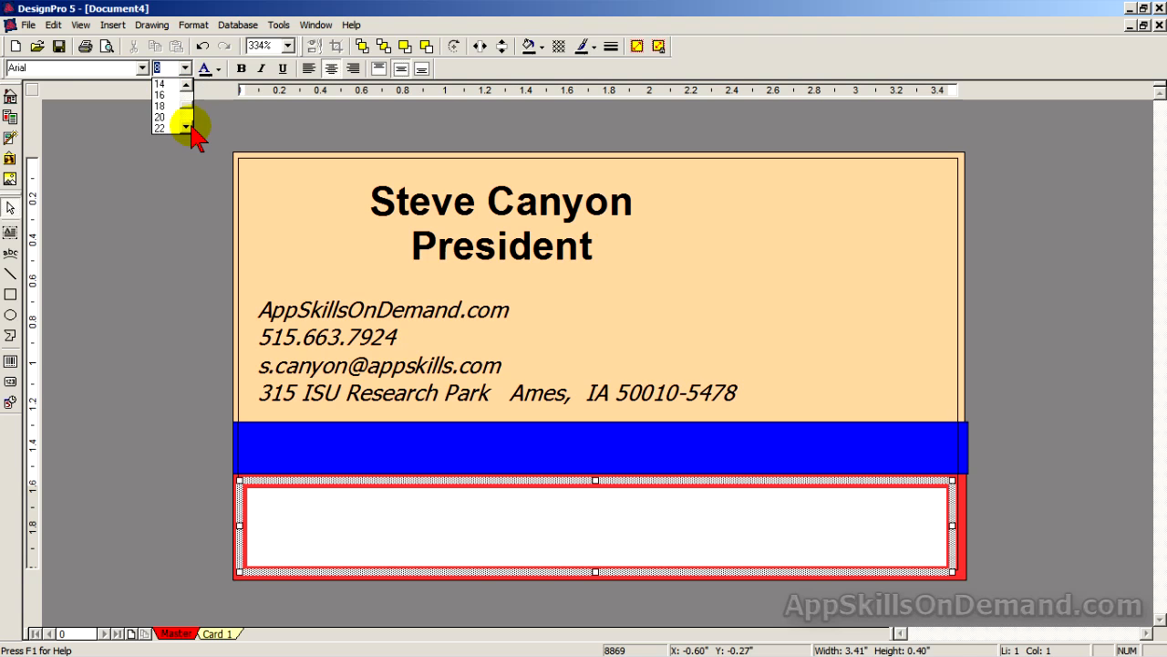
{"action": "left_click", "coordinate": [169, 127]}
{"action": "left_click", "coordinate": [241, 72]}
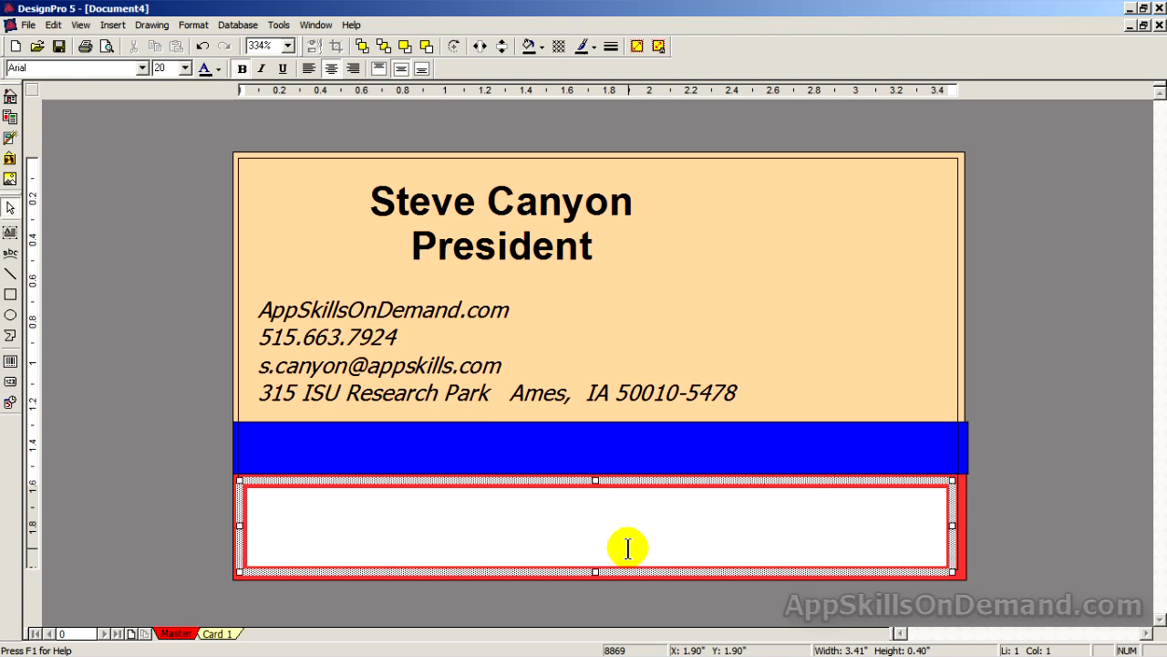
Type 'App Skills On Demand' in the red-band box and colour it blue.
{"action": "type", "text": "A"}
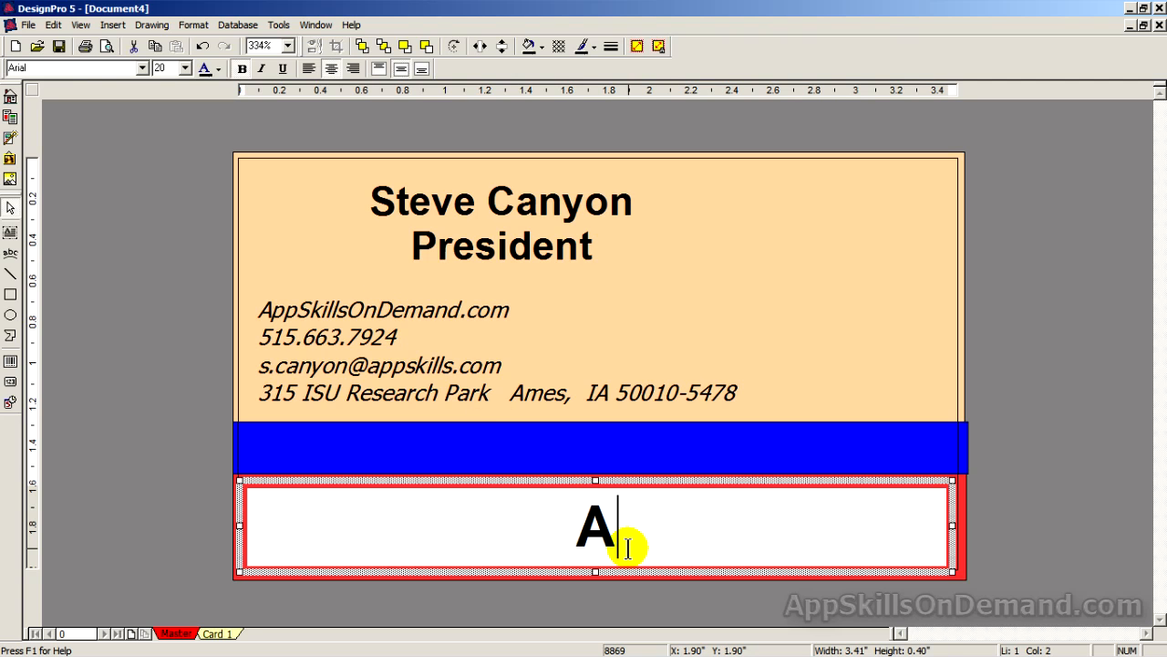
{"action": "type", "text": "pp S"}
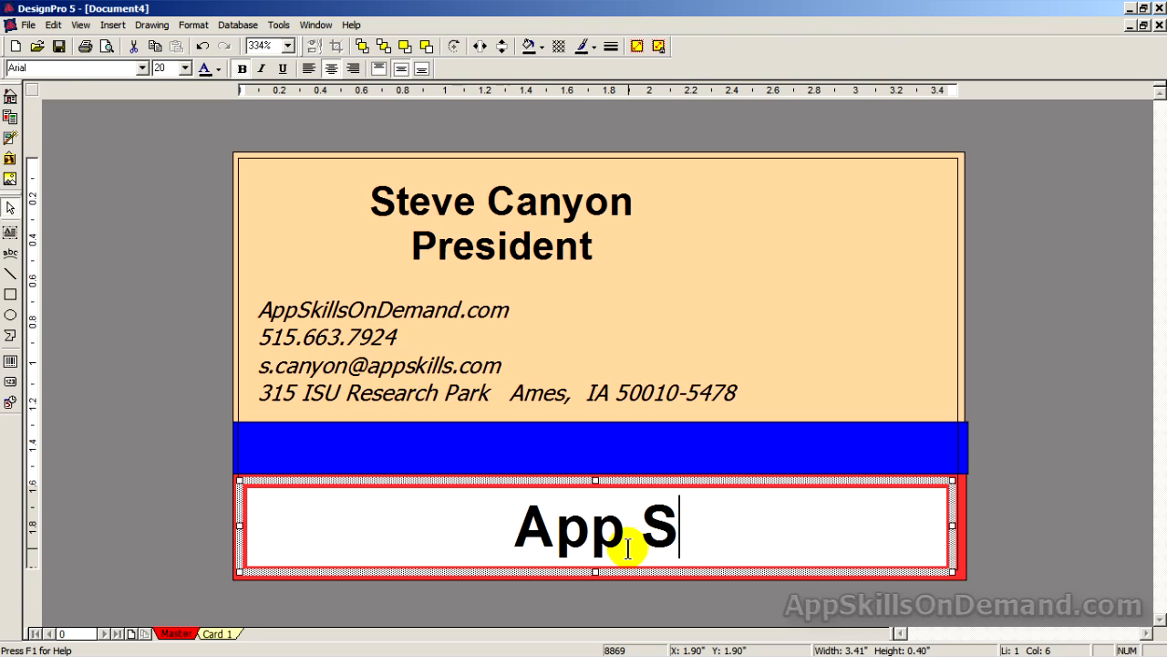
{"action": "type", "text": "kills "}
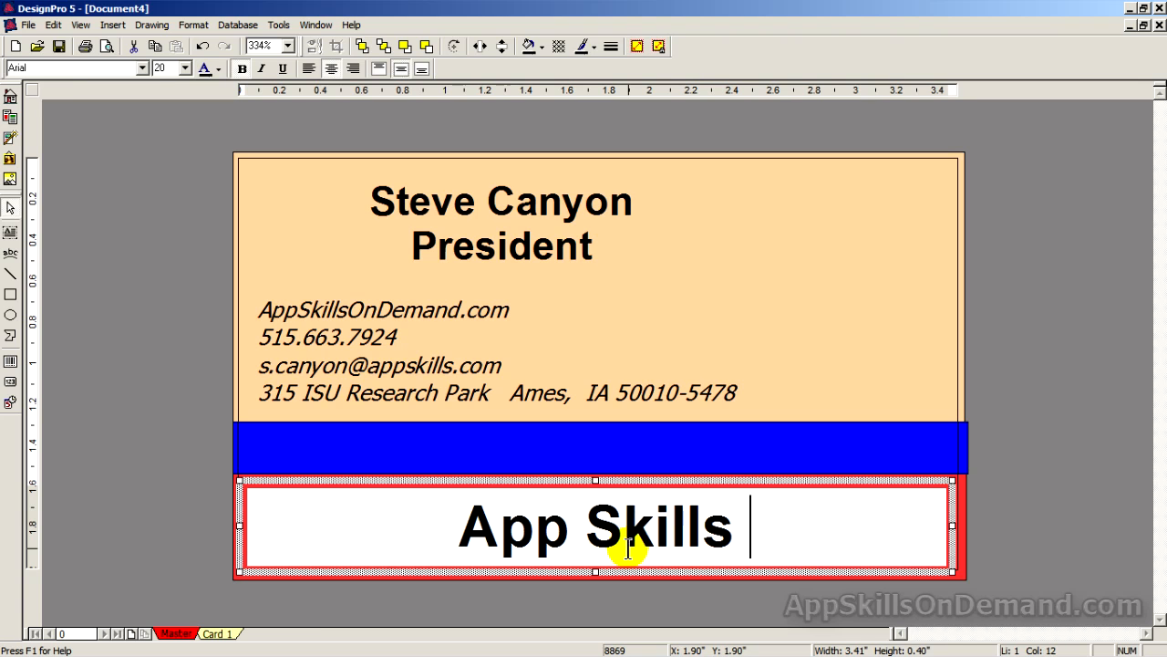
{"action": "type", "text": "On Deman"}
{"action": "type", "text": "d"}
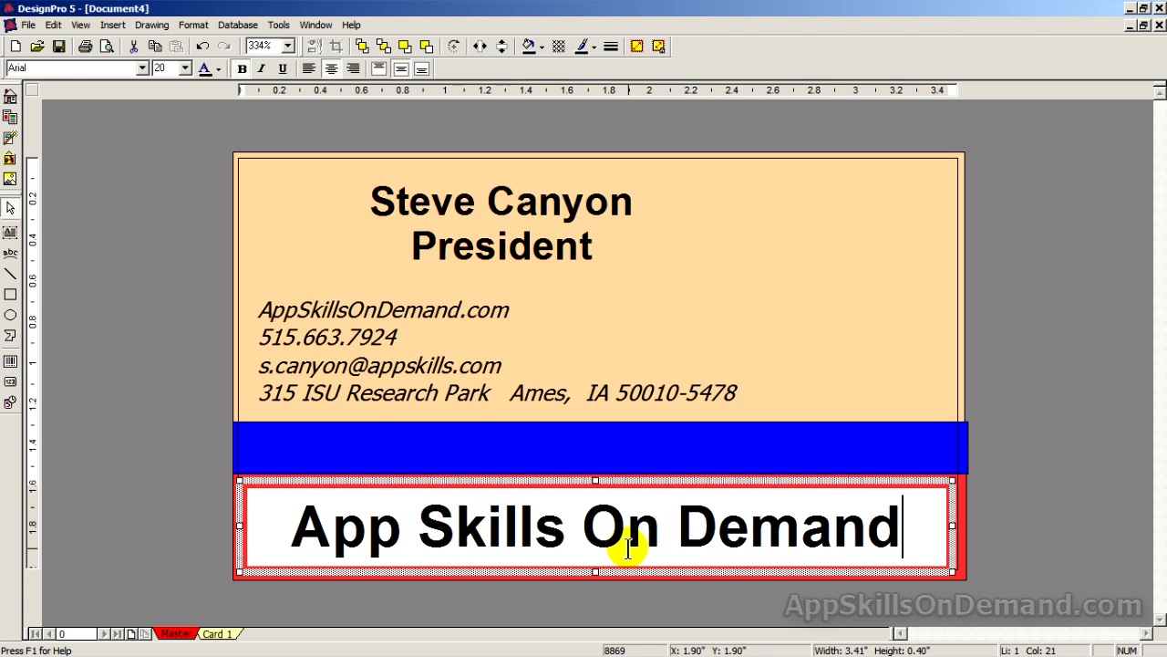
{"action": "key", "text": "shift+Home"}
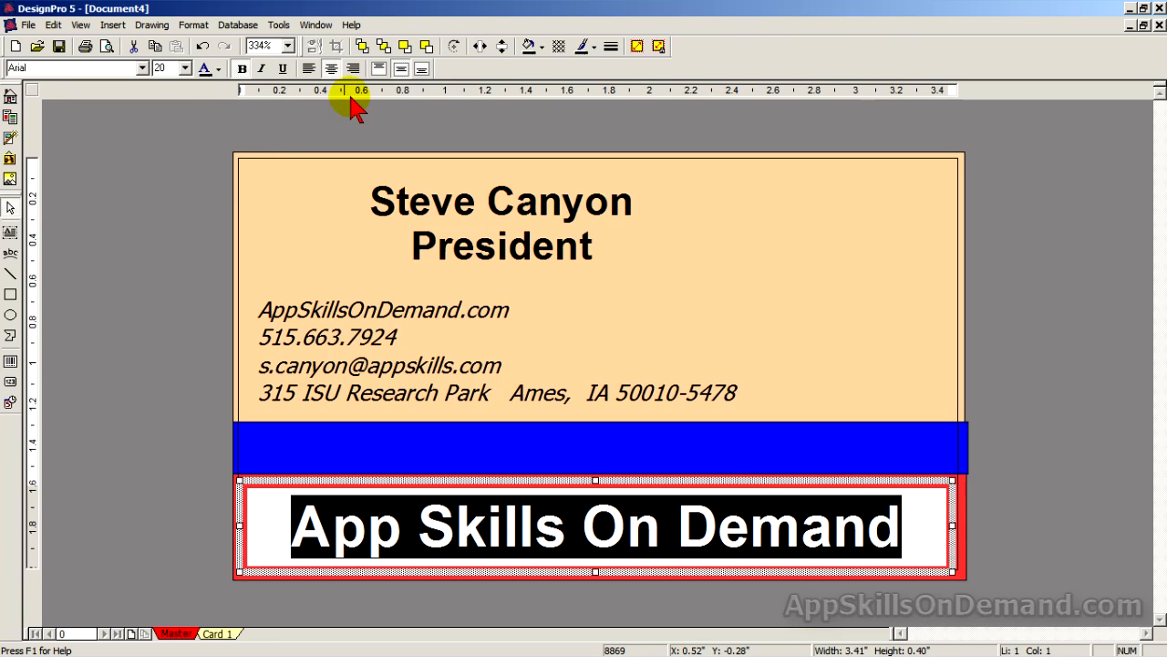
{"action": "left_click", "coordinate": [217, 72]}
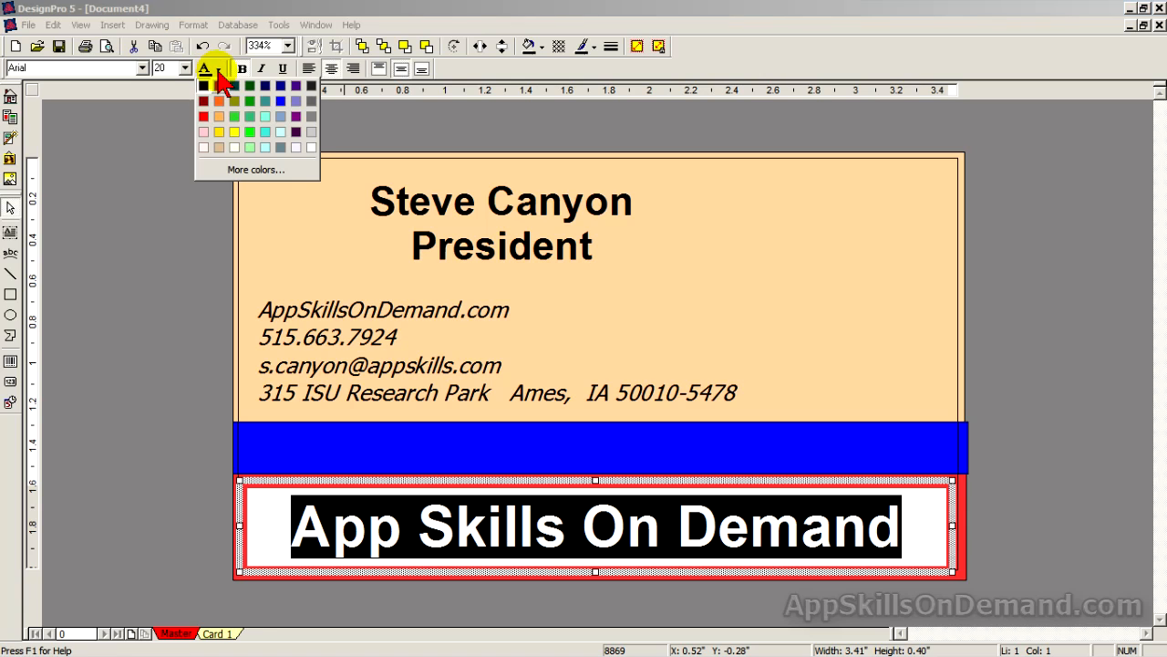
{"action": "left_click", "coordinate": [276, 108]}
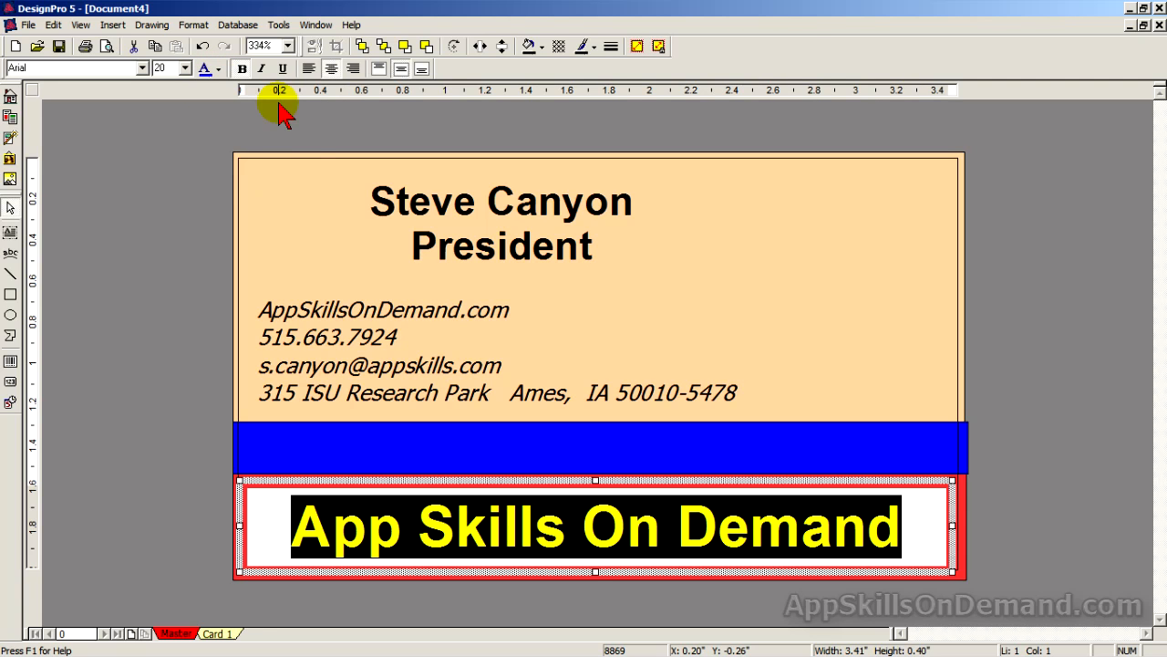
{"action": "left_click", "coordinate": [996, 395]}
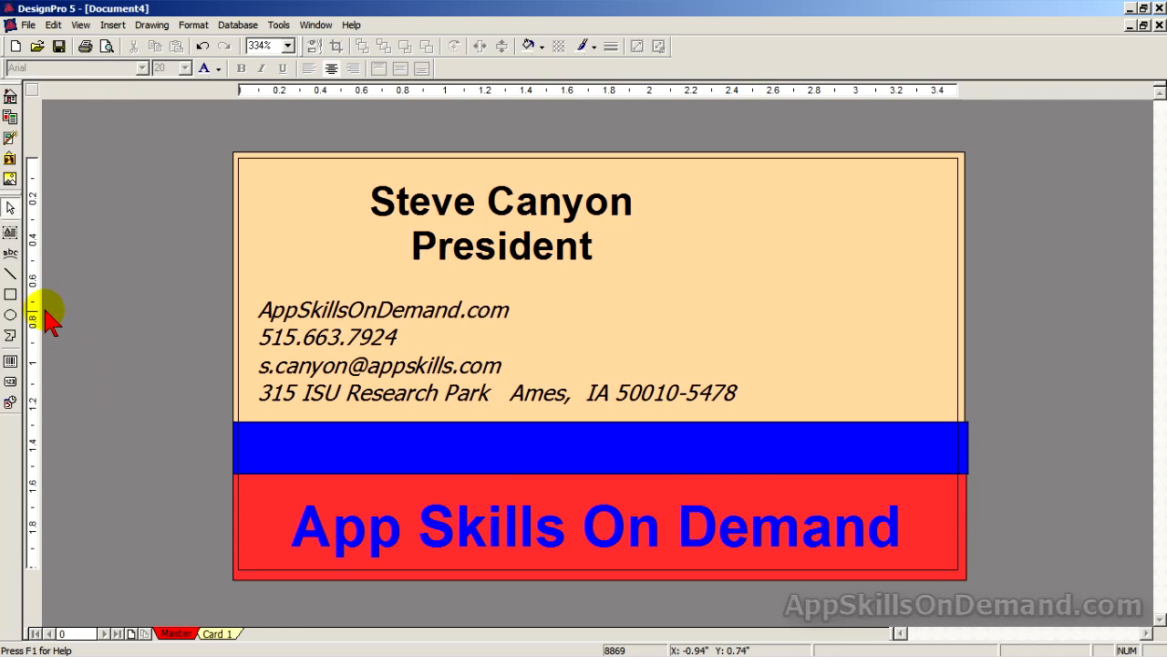
Draw another text box and resize it to match the blue band's width and height.
{"action": "left_click", "coordinate": [13, 232]}
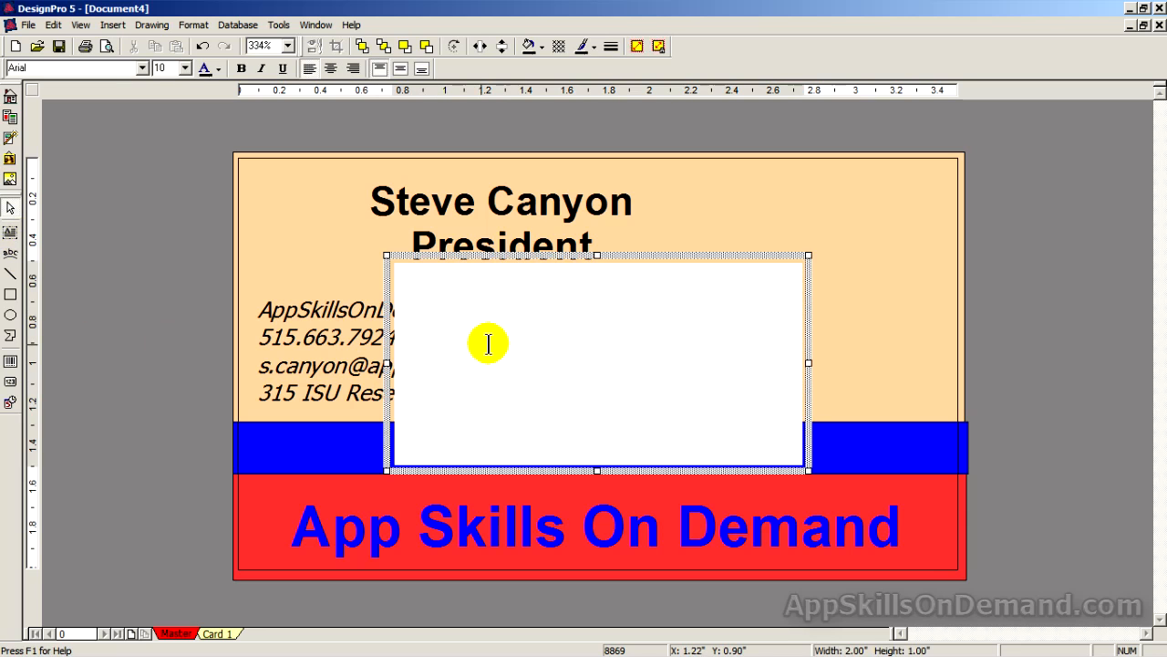
{"action": "left_click_drag", "start_coordinate": [594, 472], "coordinate": [595, 295]}
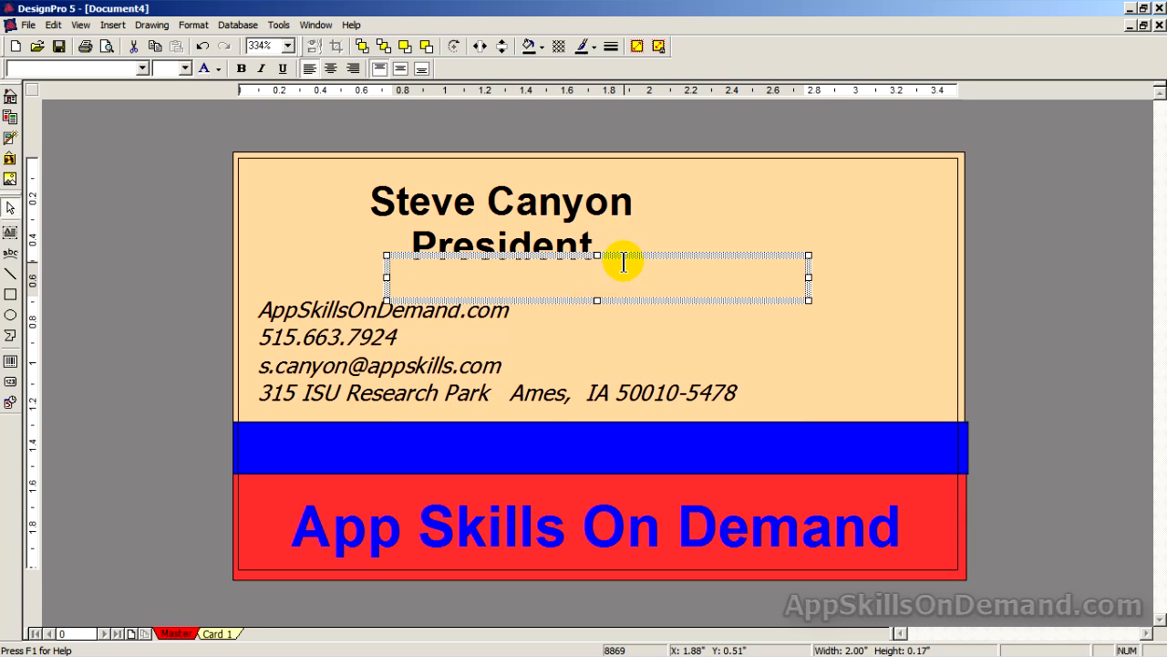
{"action": "left_click_drag", "start_coordinate": [624, 256], "coordinate": [476, 422]}
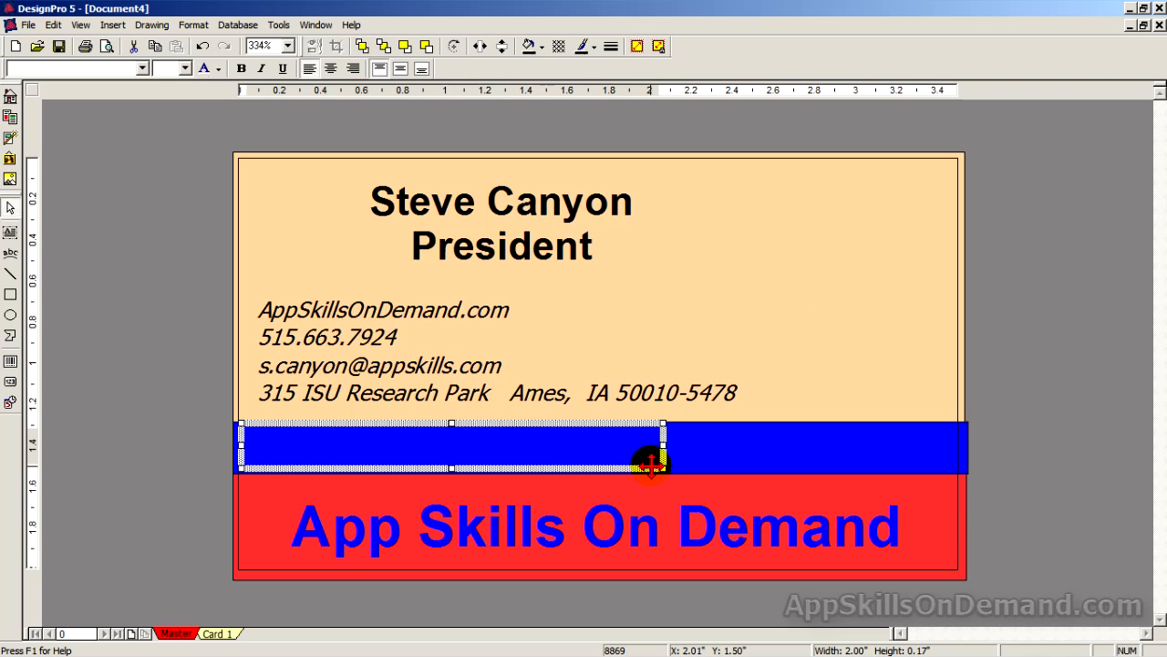
{"action": "left_click_drag", "start_coordinate": [660, 465], "coordinate": [957, 475]}
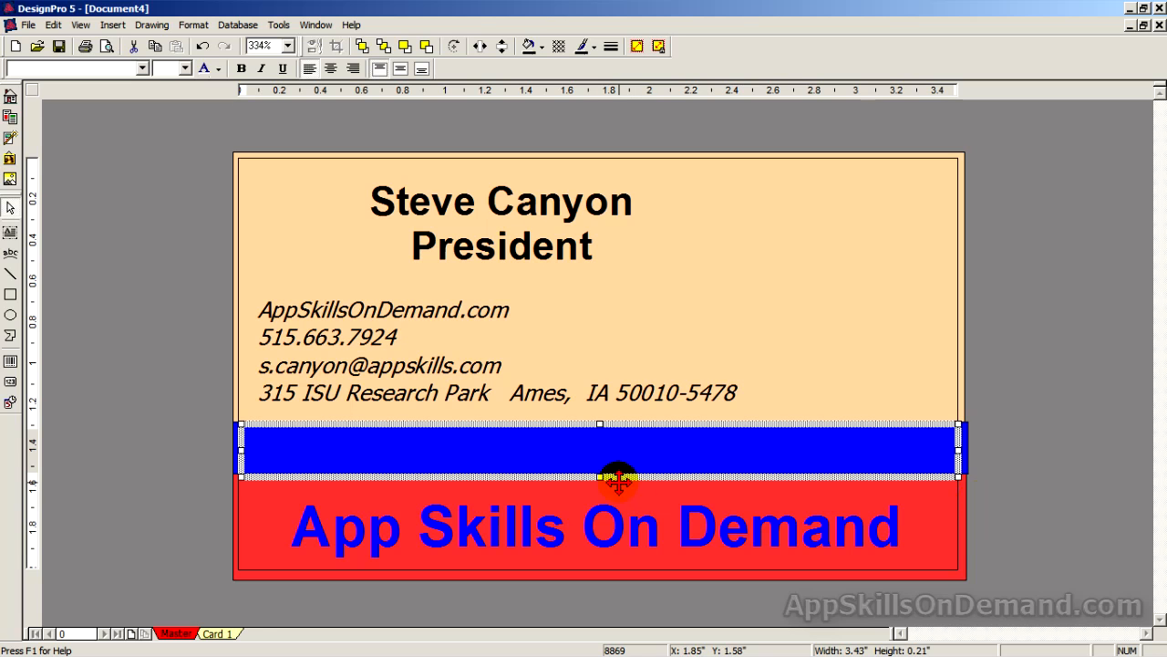
{"action": "left_click_drag", "start_coordinate": [598, 470], "coordinate": [598, 462]}
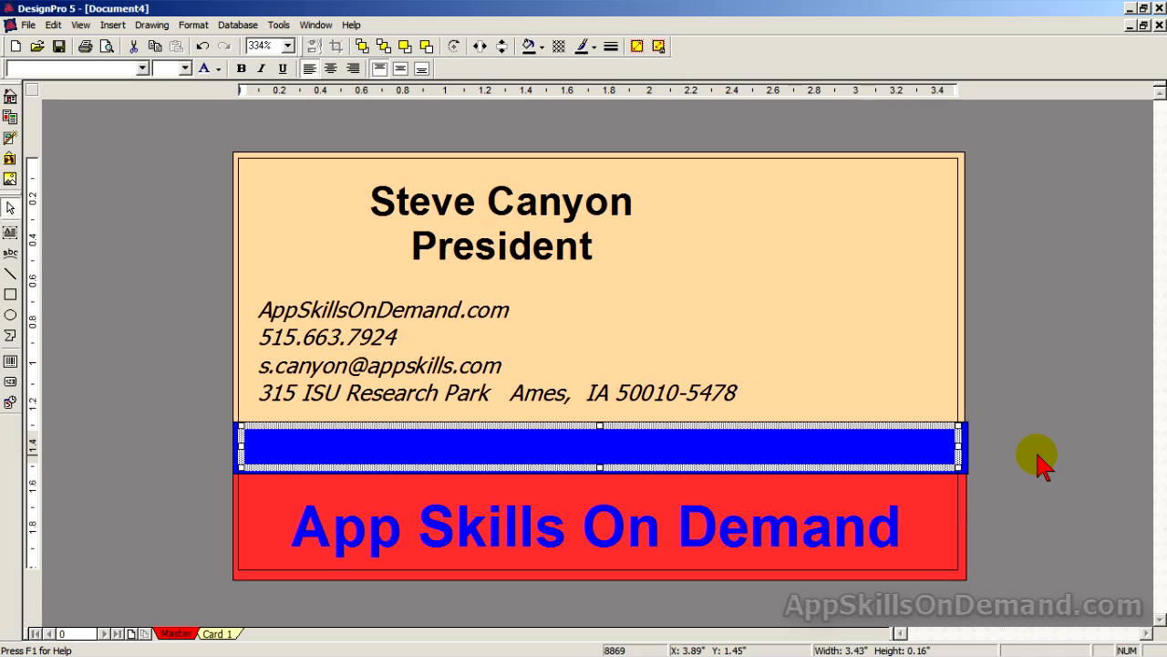
Centre the blue-band box text and type the tagline 'Skills That Serve A Lifetime'.
{"action": "double_click", "coordinate": [597, 445]}
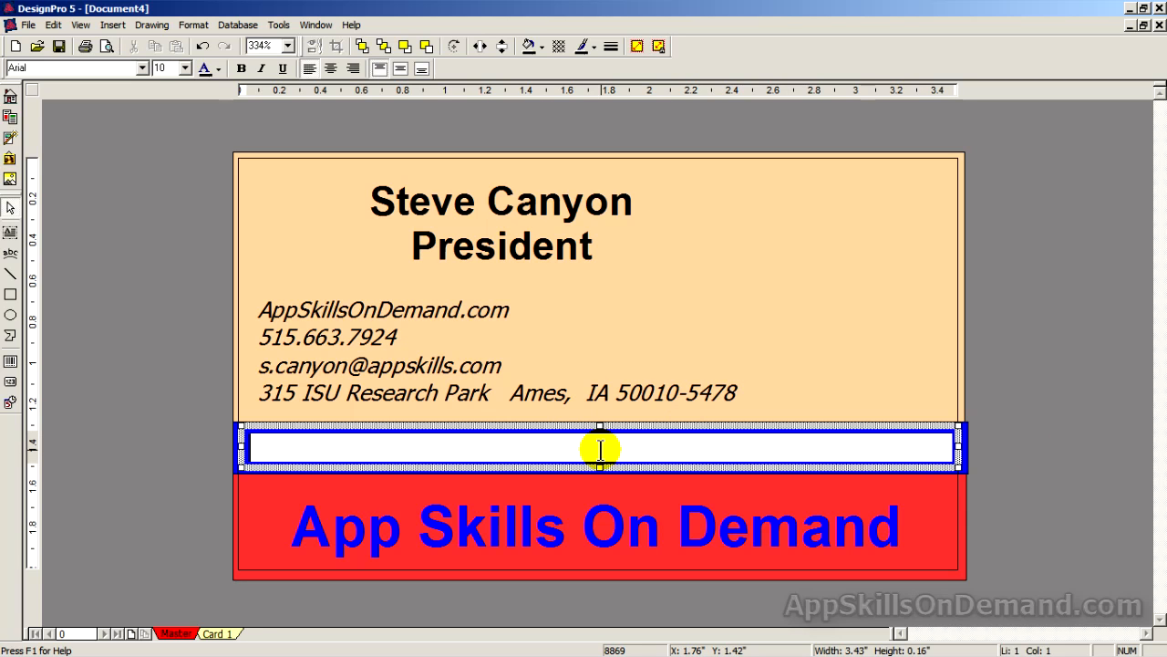
{"action": "left_click", "coordinate": [330, 70]}
{"action": "left_click", "coordinate": [401, 71]}
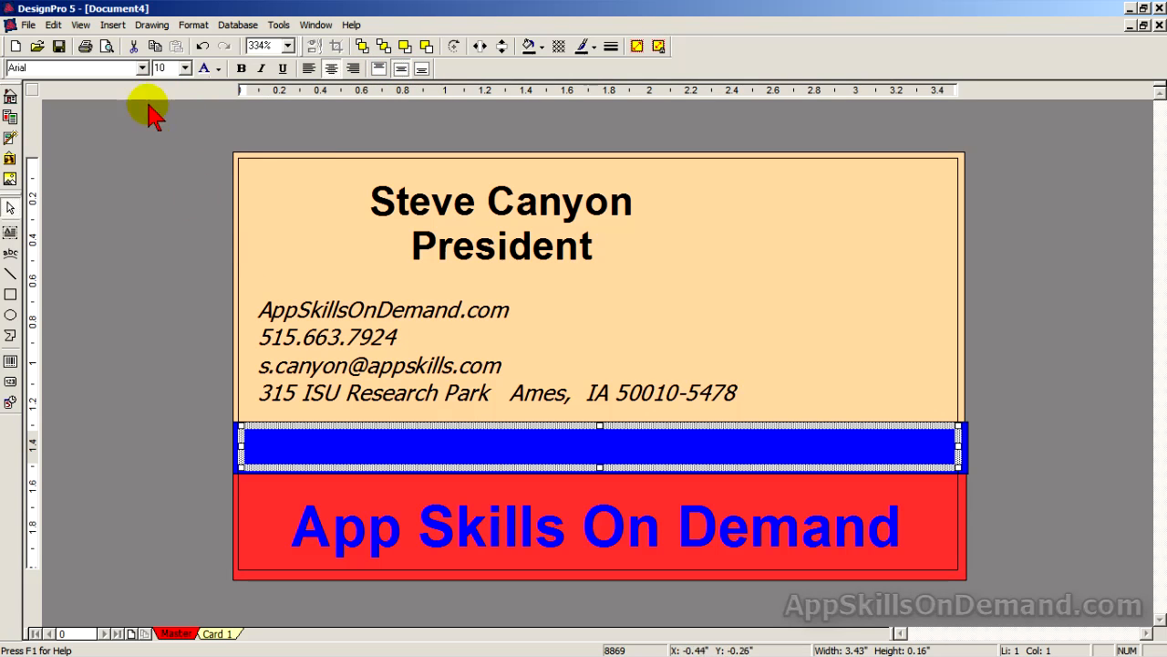
{"action": "left_click", "coordinate": [597, 446]}
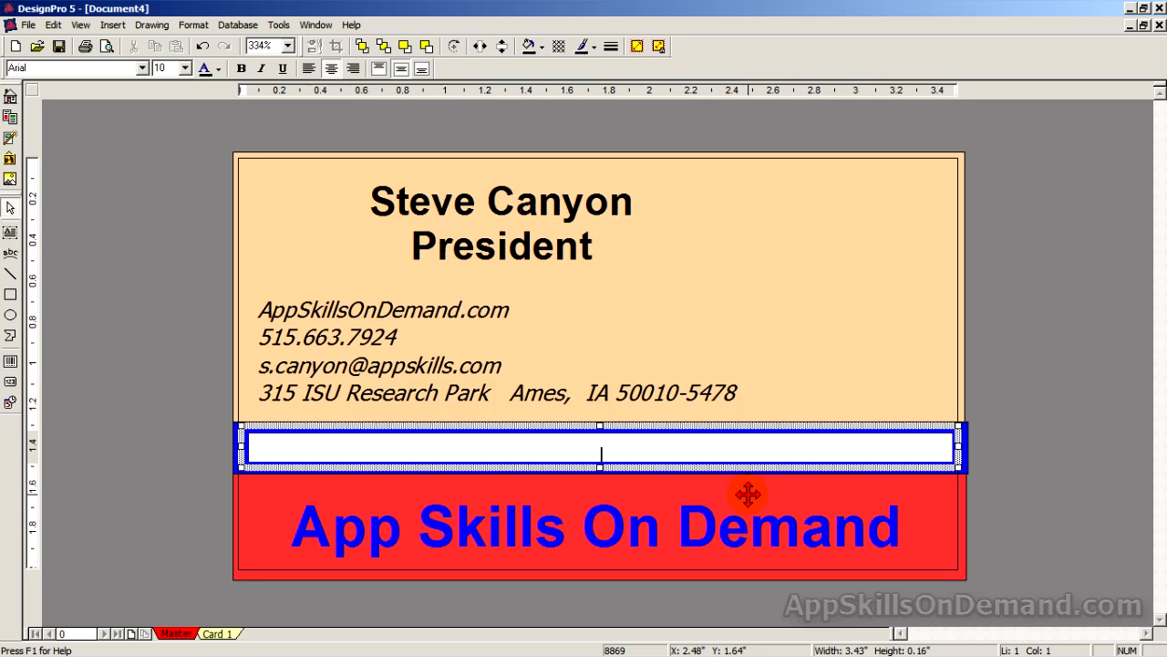
{"action": "type", "text": "Skills "}
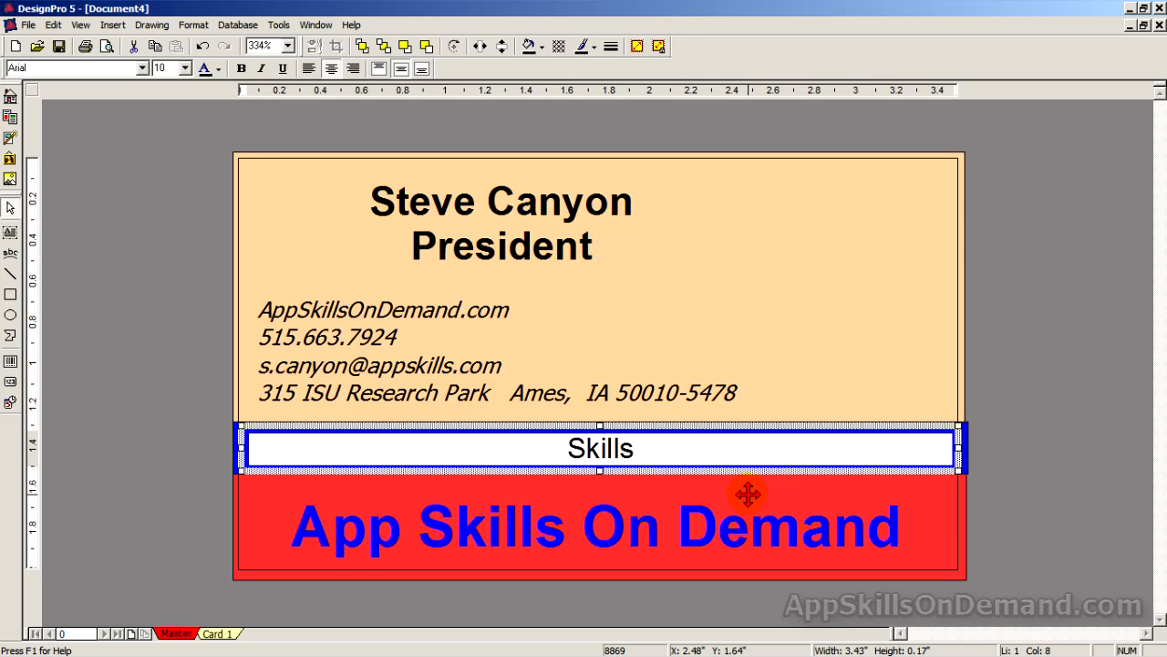
{"action": "type", "text": "That "}
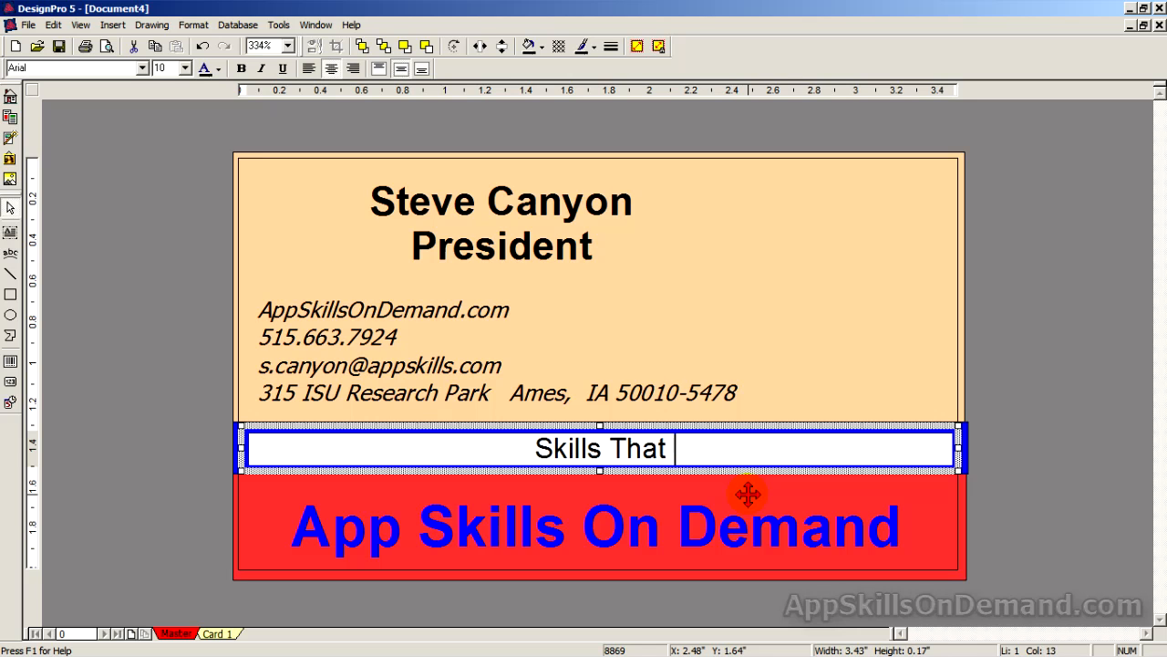
{"action": "type", "text": "Last"}
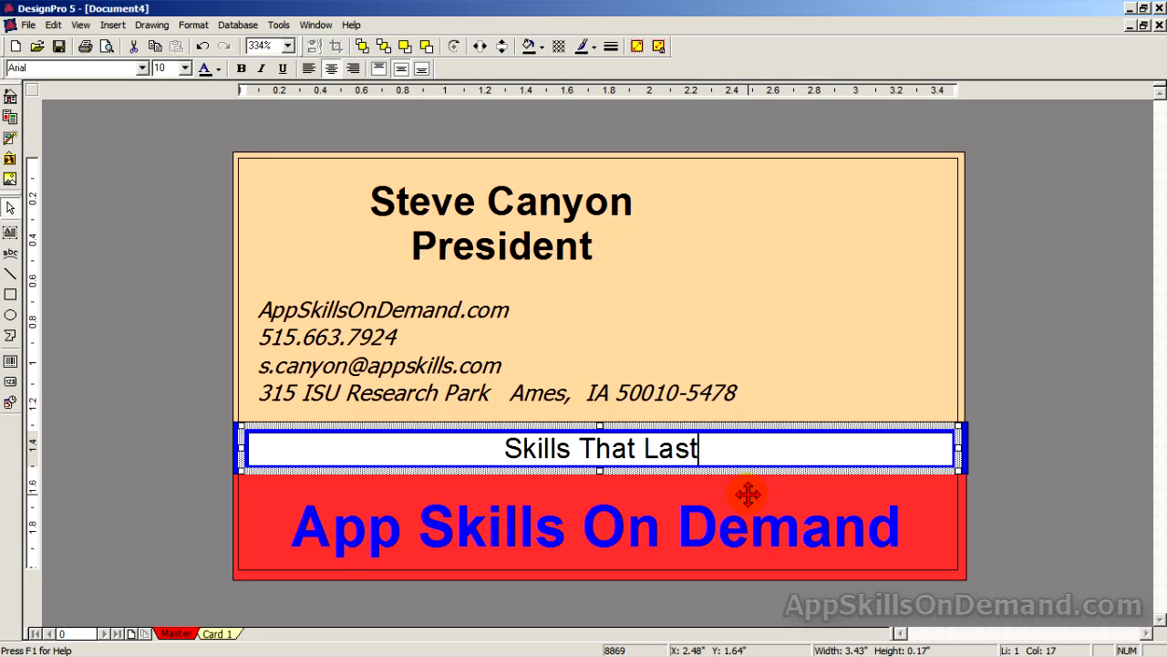
{"action": "key", "text": "BackSpace"}
{"action": "key", "text": "BackSpace"}
{"action": "key", "text": "BackSpace"}
{"action": "key", "text": "BackSpace"}
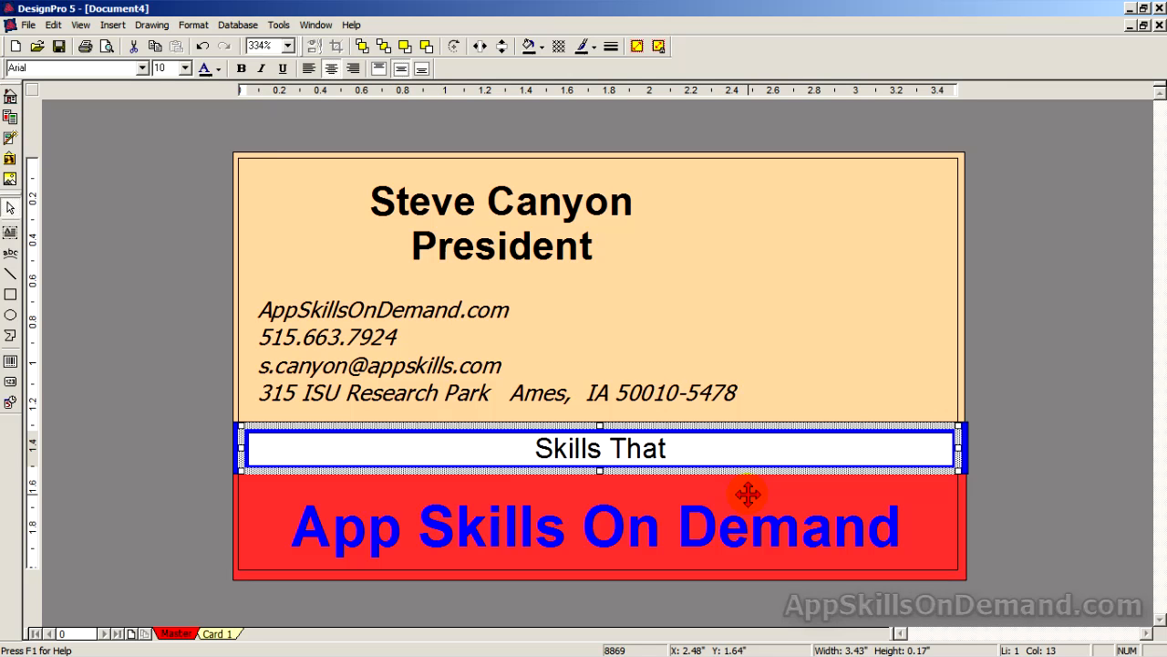
{"action": "type", "text": "S"}
{"action": "type", "text": "er"}
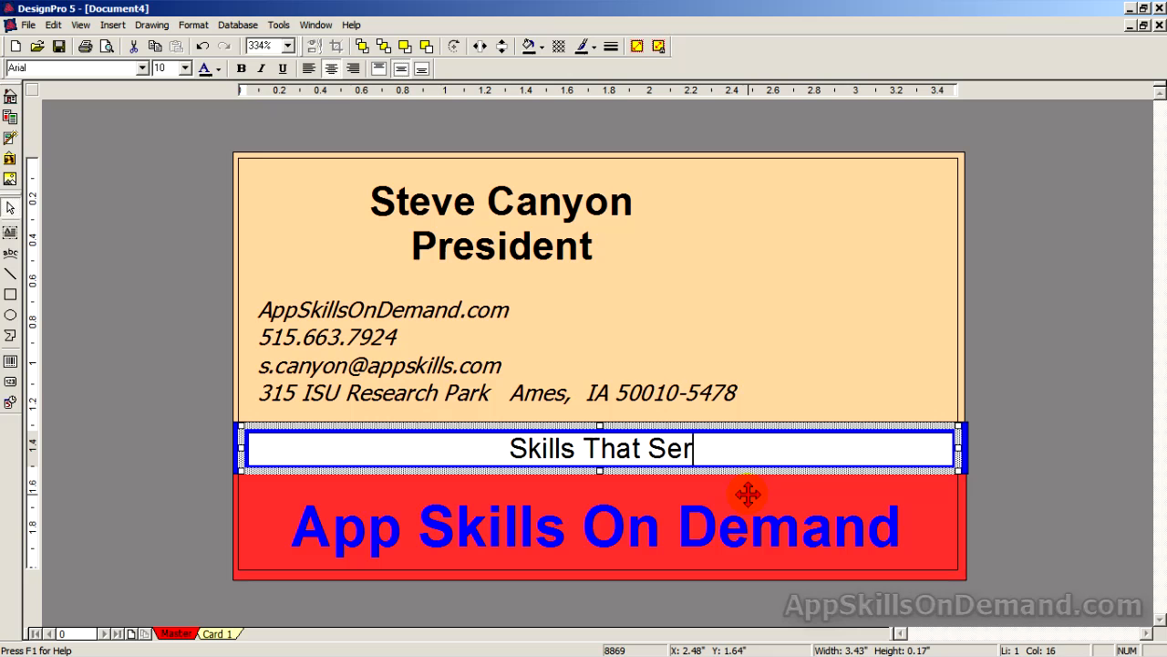
{"action": "type", "text": "ve A "}
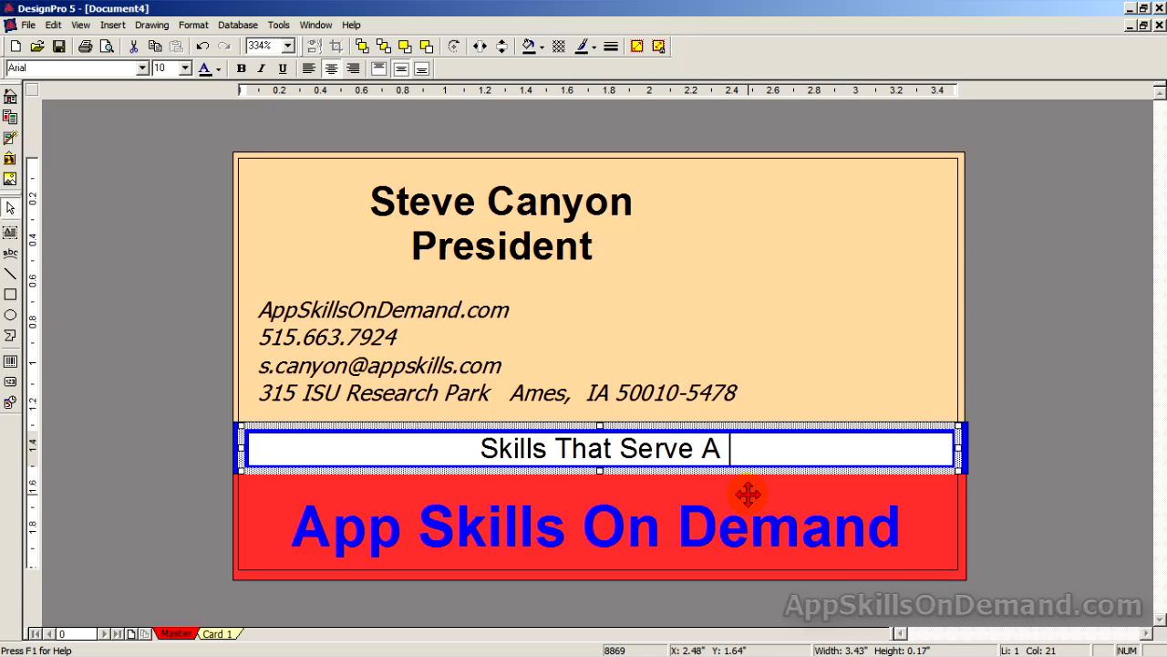
{"action": "type", "text": "Lif"}
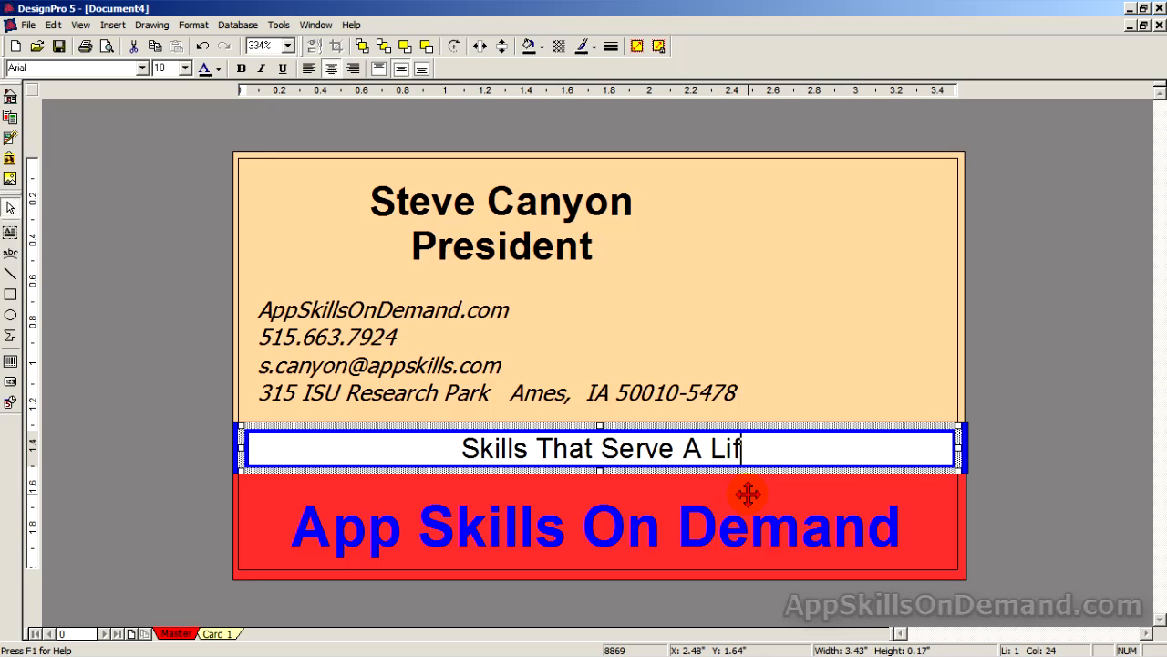
{"action": "type", "text": "etime"}
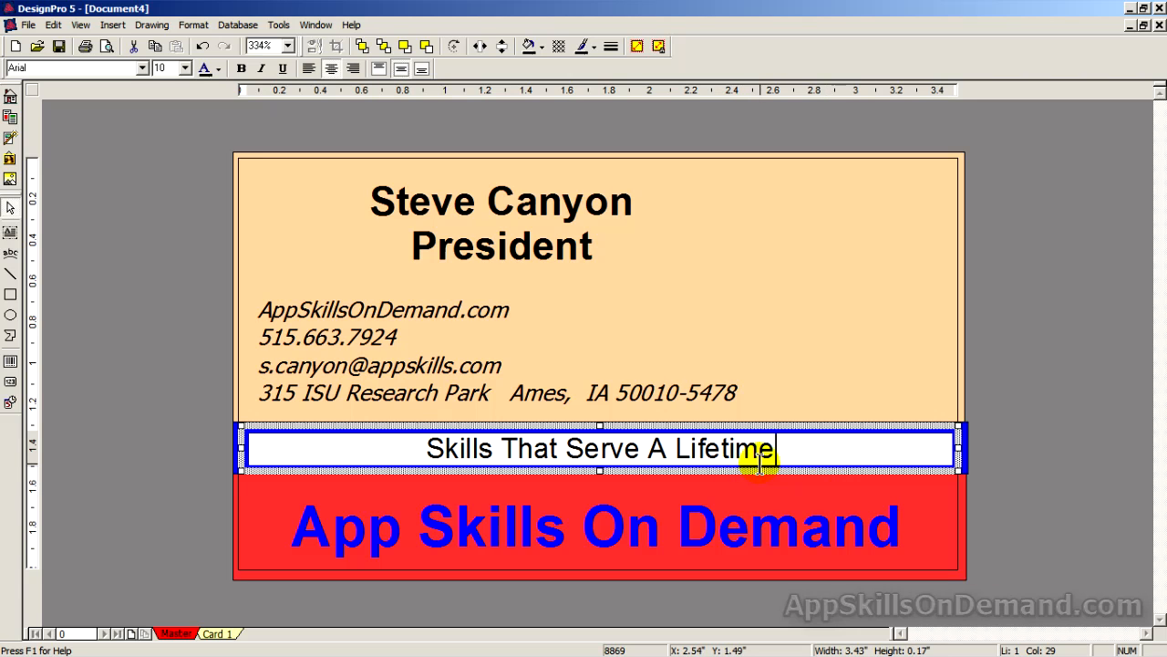
Select the tagline and make its text white.
{"action": "left_click_drag", "start_coordinate": [787, 445], "coordinate": [425, 429]}
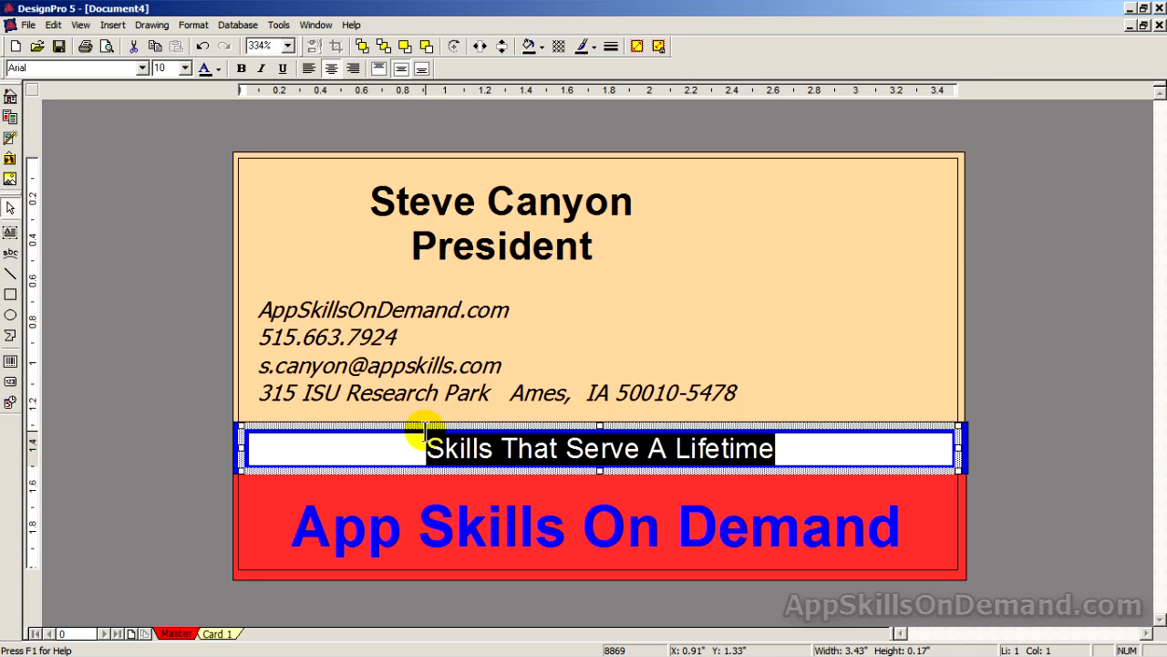
{"action": "left_click", "coordinate": [218, 72]}
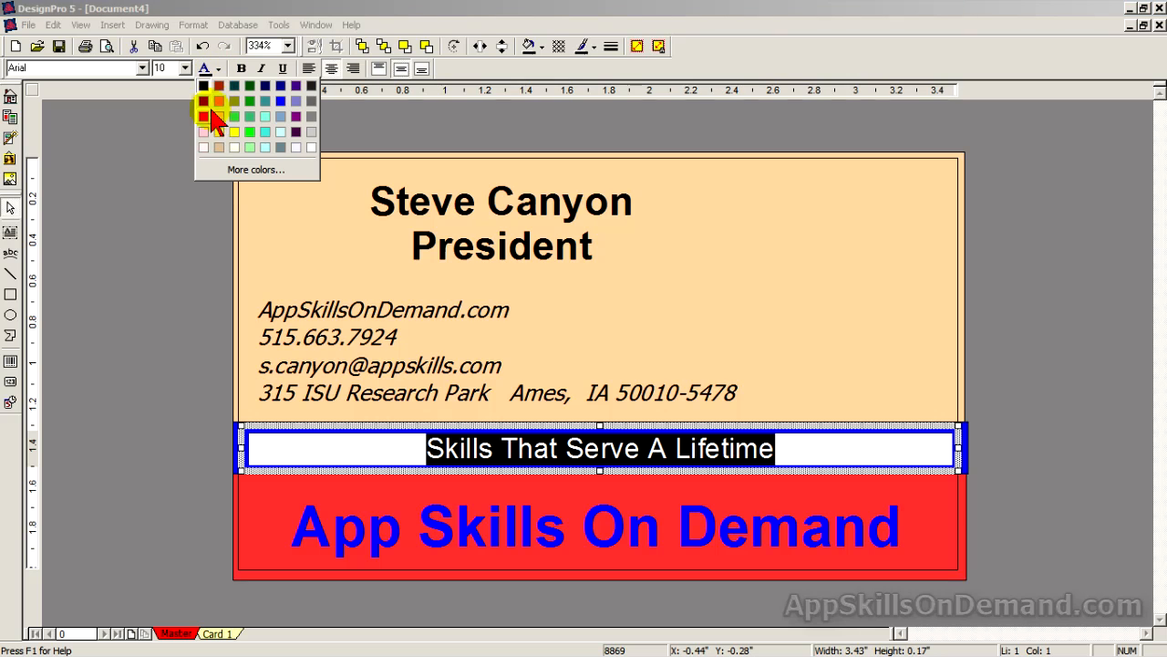
{"action": "left_click", "coordinate": [297, 147]}
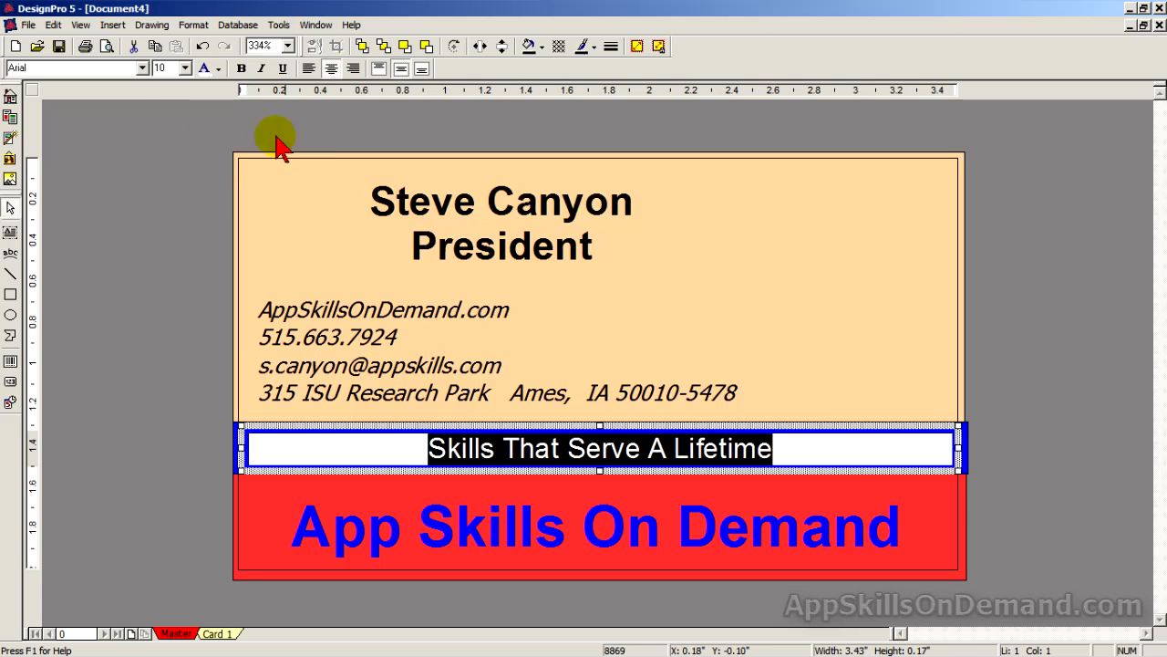
Set the tagline font to Arial Rounded MT Bold at 8 pt.
{"action": "left_click", "coordinate": [143, 71]}
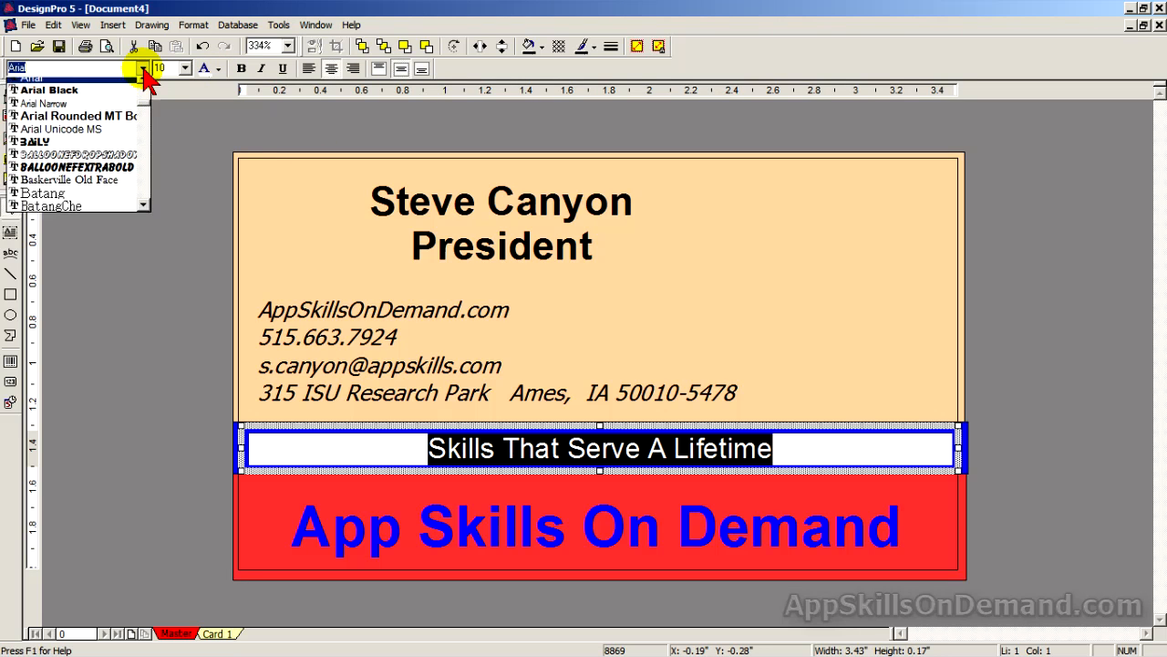
{"action": "left_click", "coordinate": [70, 124]}
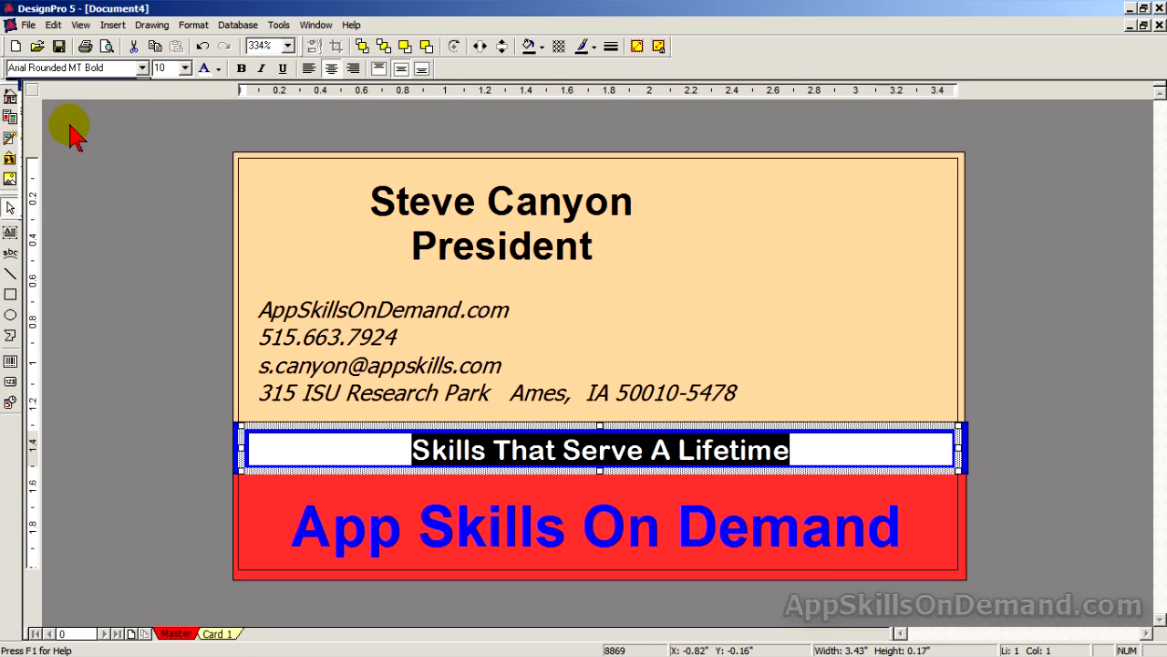
{"action": "left_click", "coordinate": [185, 69]}
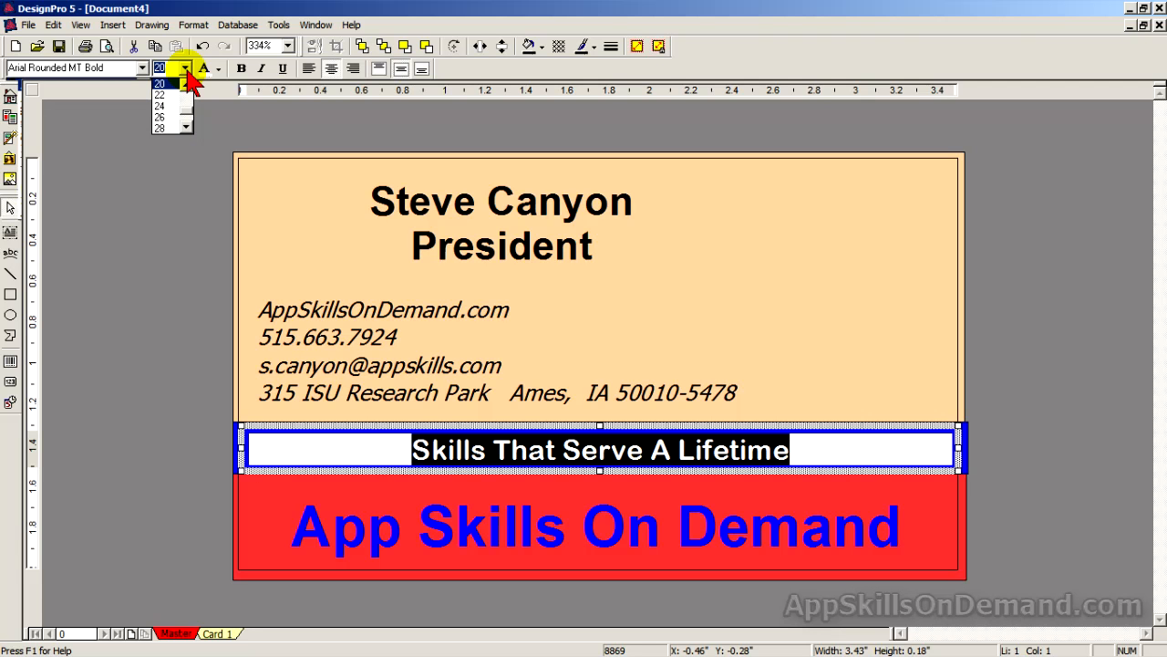
{"action": "left_click", "coordinate": [186, 82]}
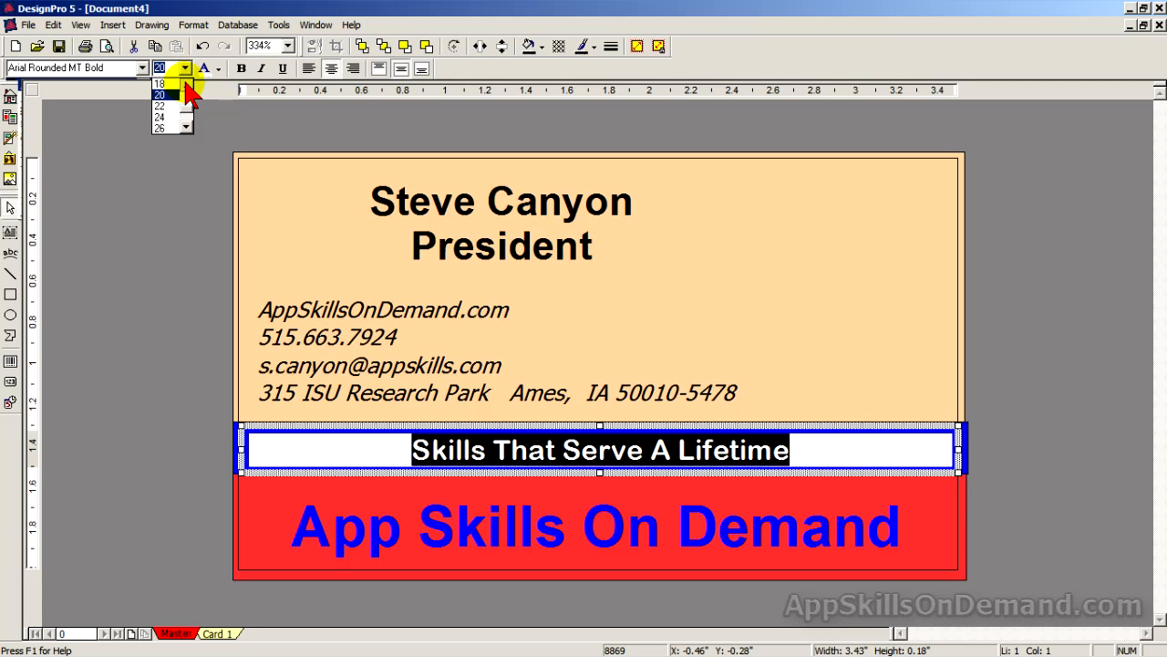
{"action": "left_click", "coordinate": [186, 82]}
{"action": "left_click", "coordinate": [186, 82]}
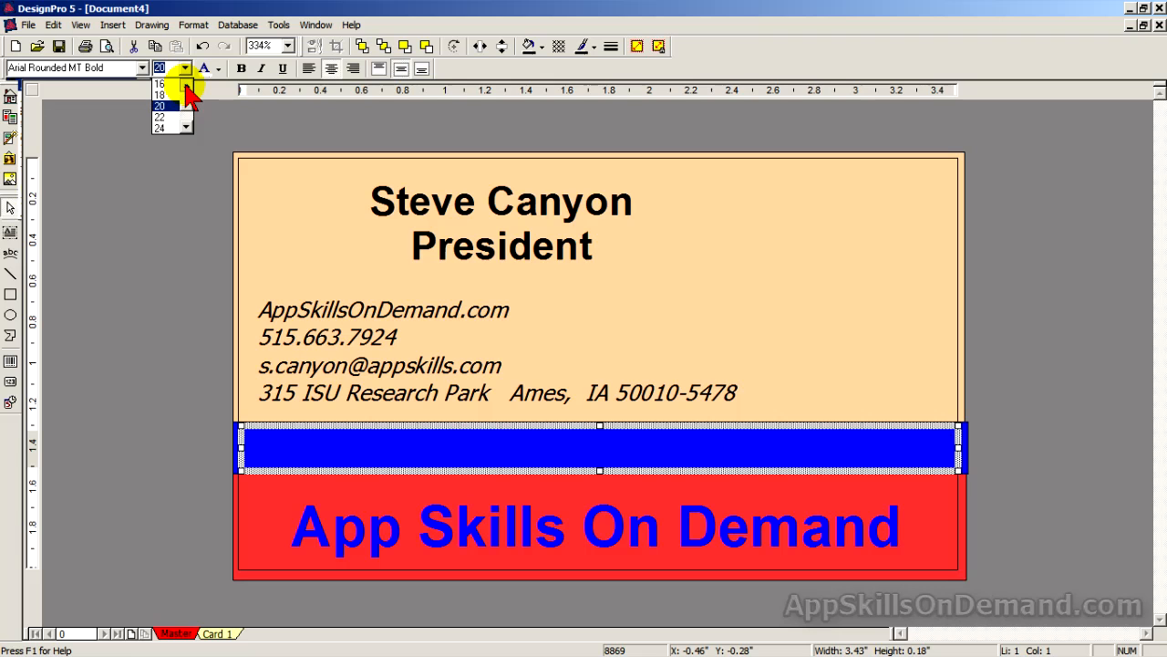
{"action": "left_click", "coordinate": [186, 82]}
{"action": "left_click", "coordinate": [186, 82]}
{"action": "left_click", "coordinate": [186, 82]}
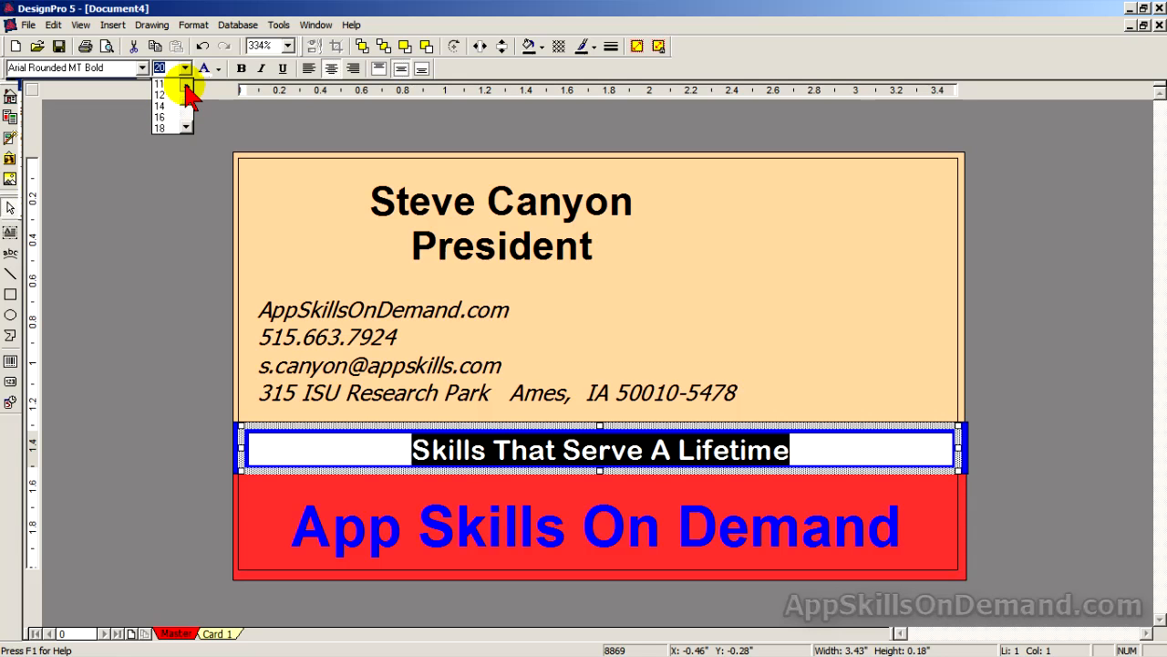
{"action": "left_click", "coordinate": [186, 82]}
{"action": "left_click", "coordinate": [186, 82]}
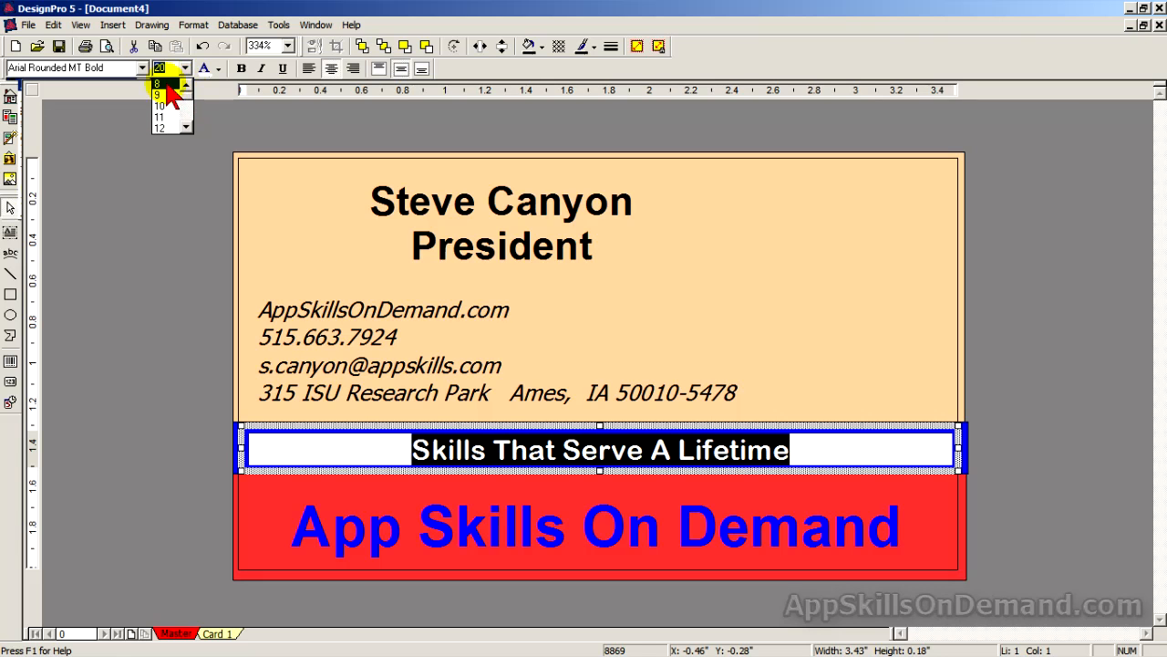
{"action": "left_click", "coordinate": [167, 84]}
{"action": "left_click", "coordinate": [1028, 410]}
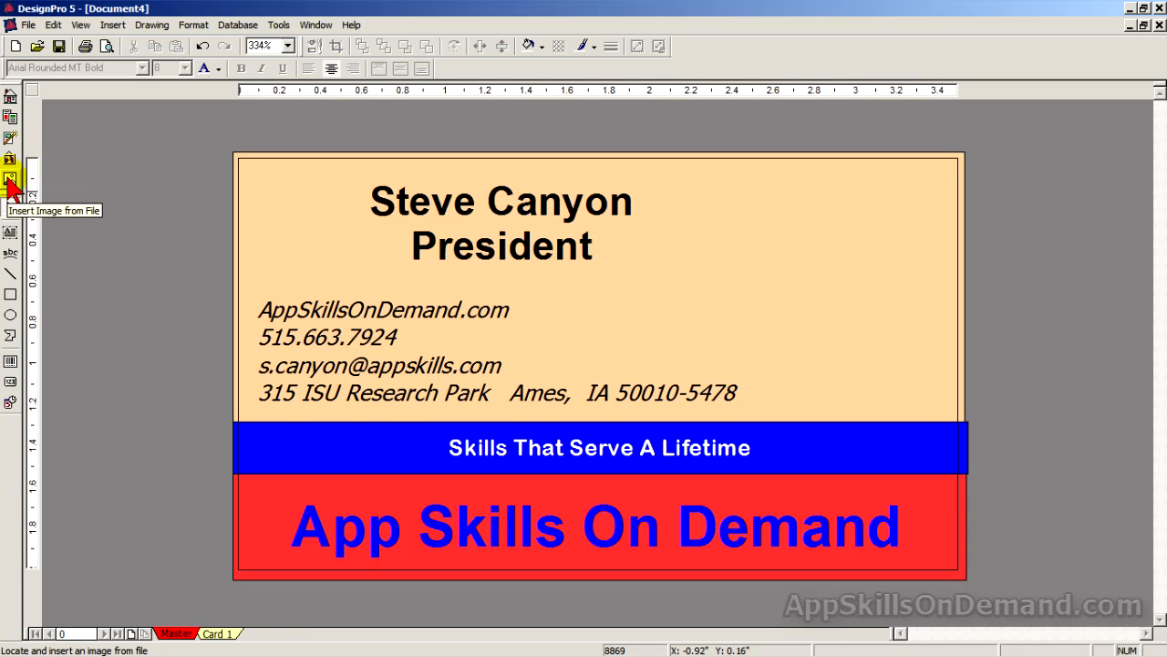
{"action": "left_click", "coordinate": [10, 179]}
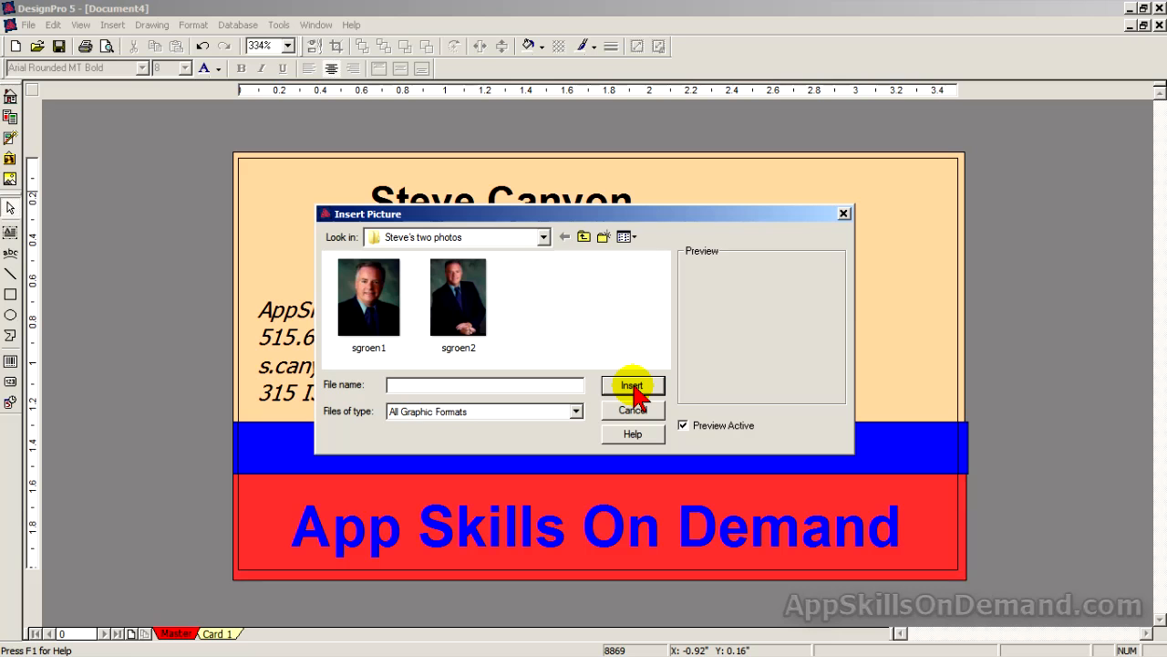
{"action": "left_click", "coordinate": [365, 306]}
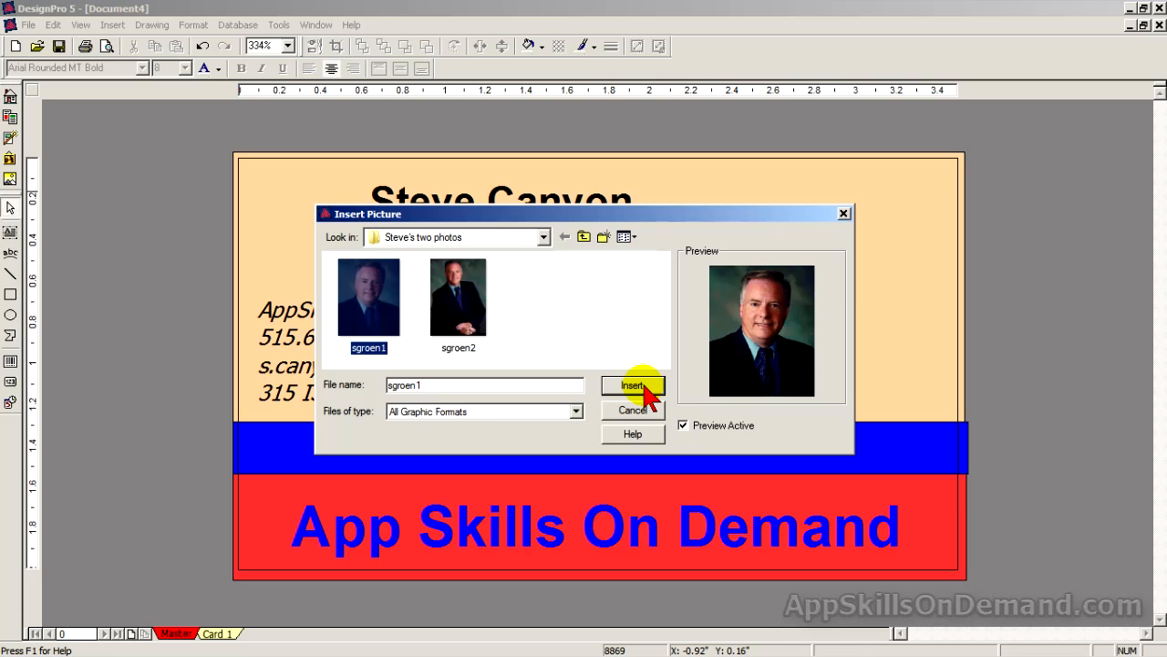
{"action": "left_click", "coordinate": [643, 388]}
{"action": "left_click_drag", "start_coordinate": [644, 341], "coordinate": [905, 271]}
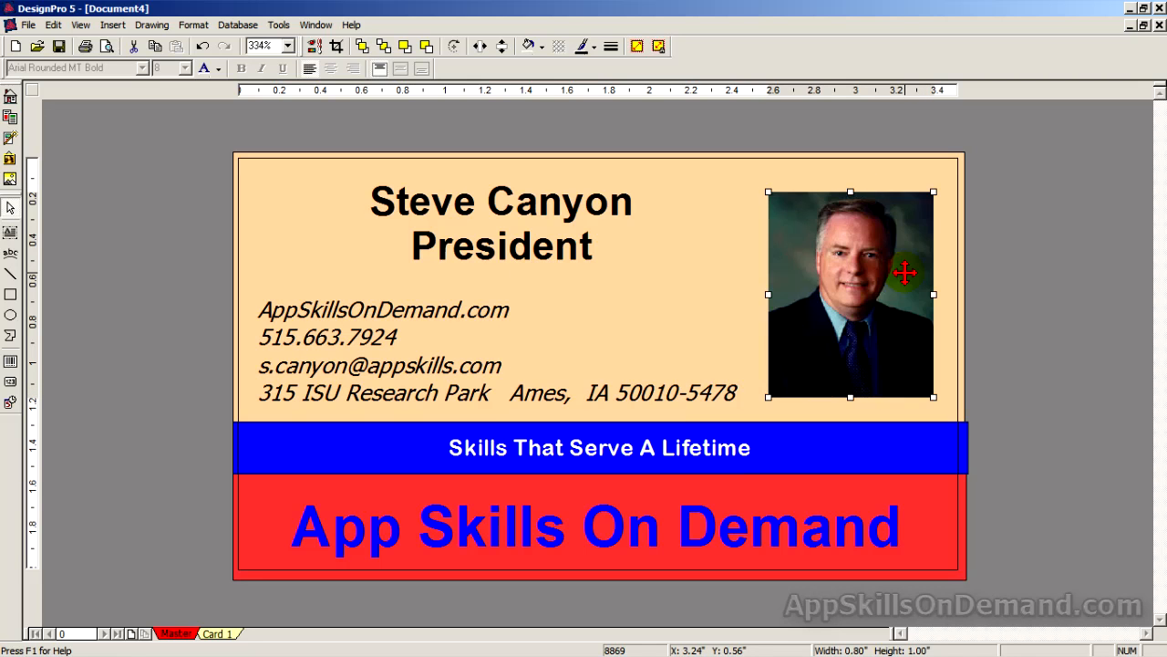
{"action": "left_click", "coordinate": [1080, 368]}
{"action": "left_click_drag", "start_coordinate": [897, 262], "coordinate": [903, 276]}
{"action": "left_click", "coordinate": [1011, 331]}
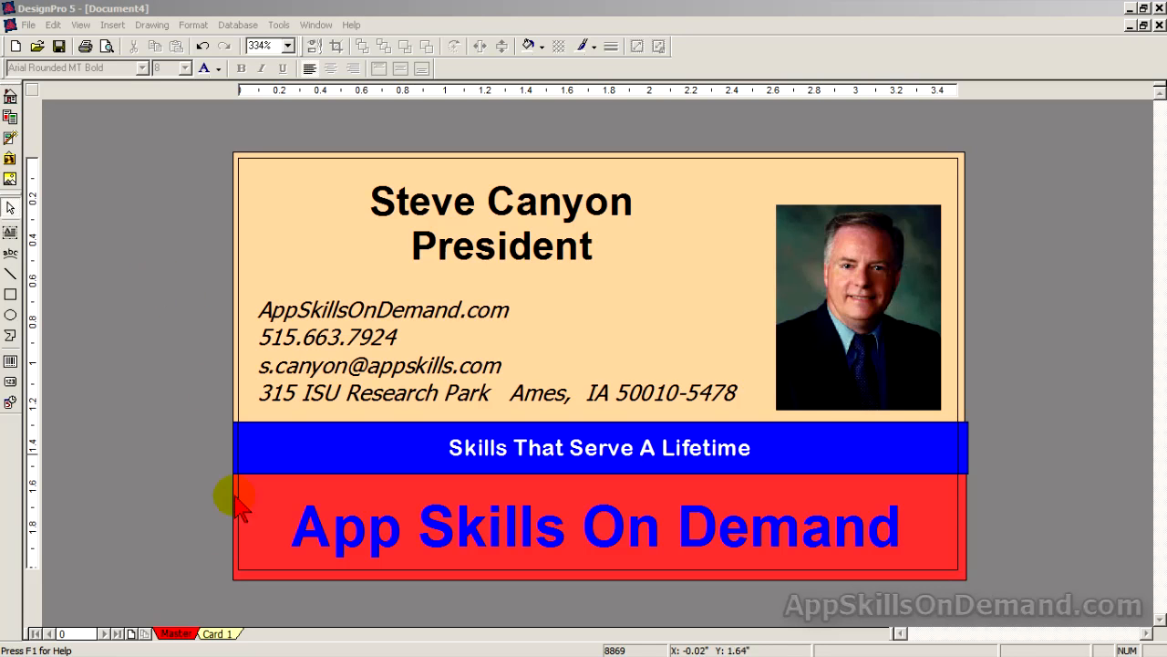
Copy the card design up to Card 8 and check the full sheet in Print Preview.
{"action": "left_click", "coordinate": [216, 635]}
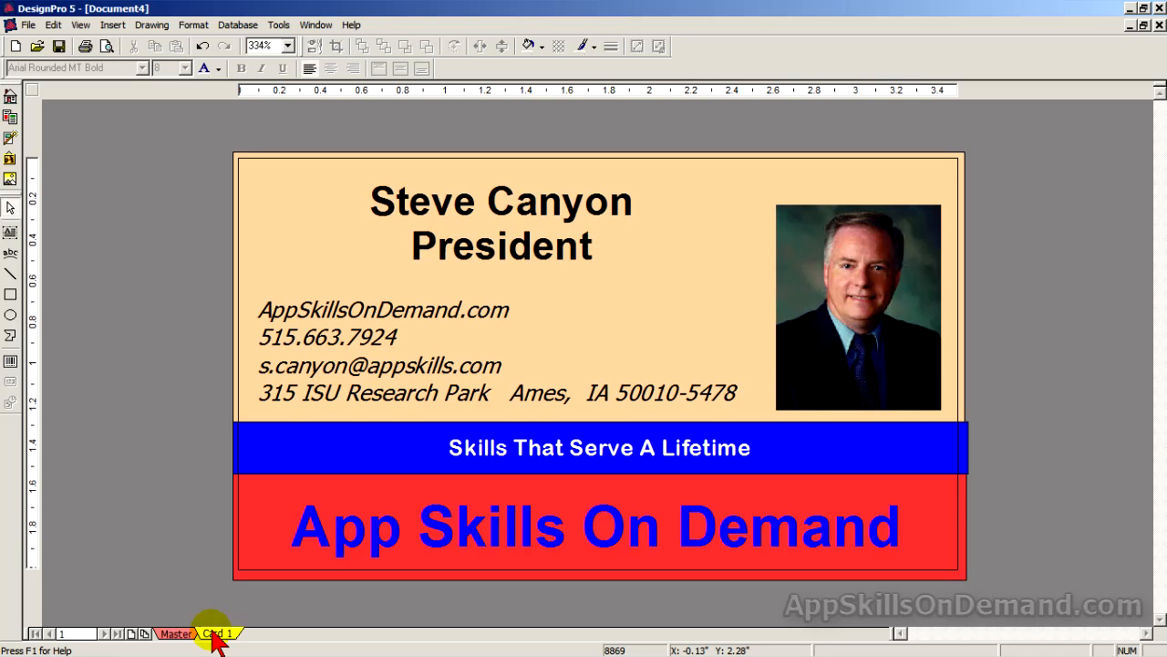
{"action": "left_click", "coordinate": [145, 634]}
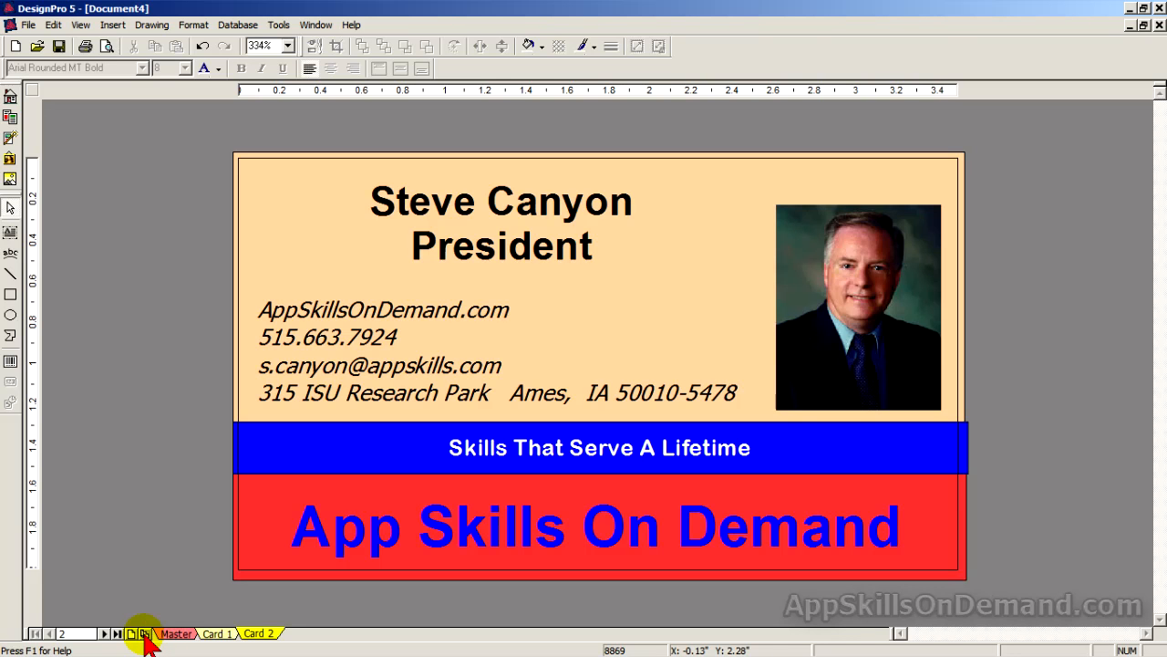
{"action": "left_click", "coordinate": [106, 46]}
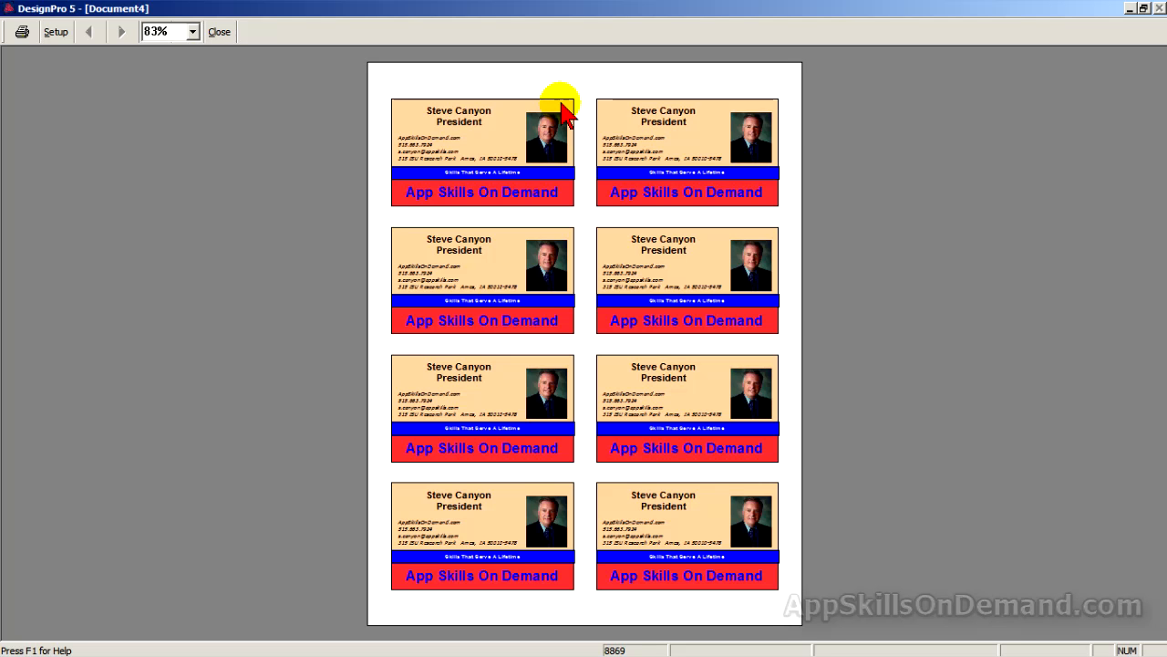
{"action": "left_click", "coordinate": [219, 32]}
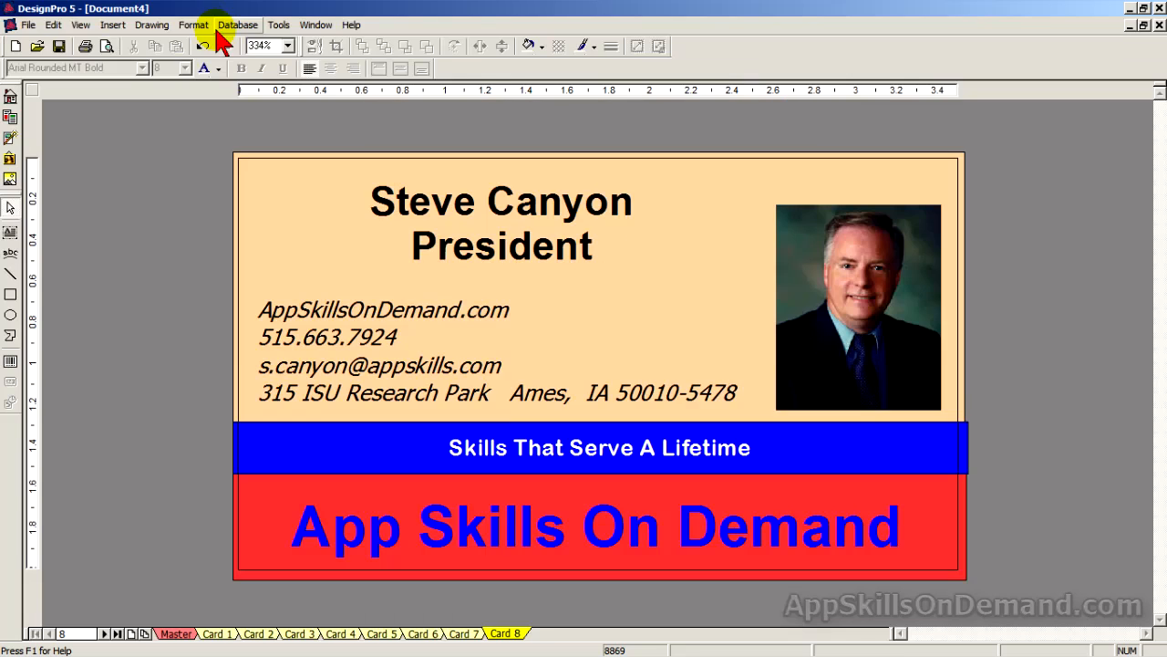
Save over 'The Training Business Card v02' in Avery Business Cards, including a preview image.
{"action": "left_click", "coordinate": [58, 46]}
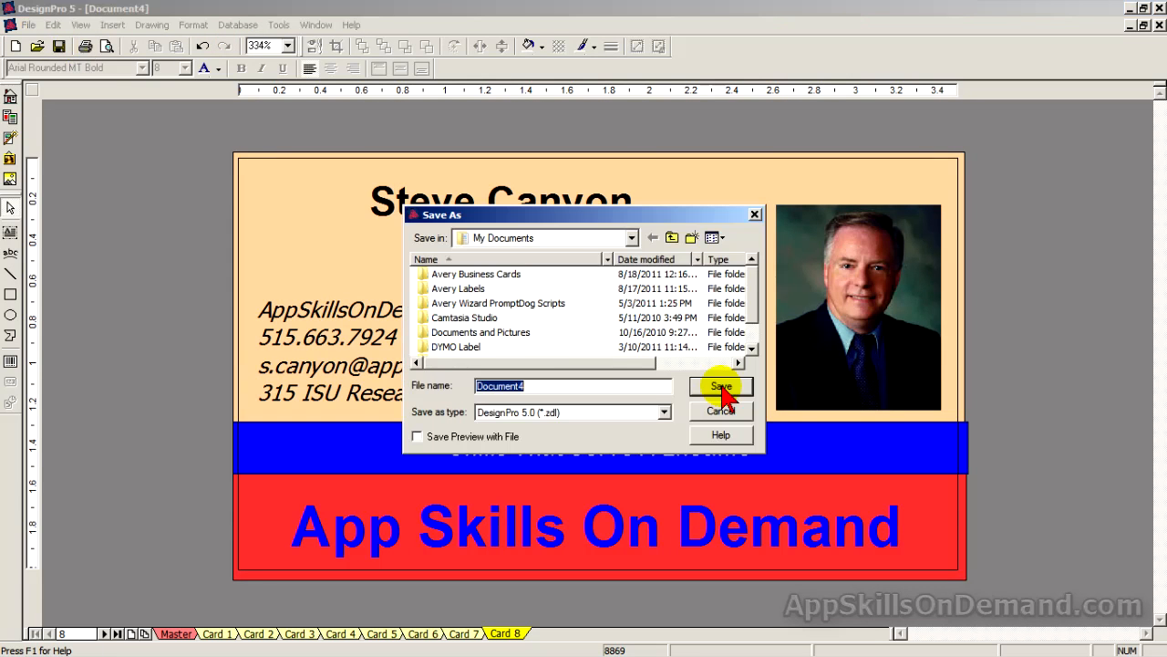
{"action": "double_click", "coordinate": [499, 274]}
{"action": "left_click_drag", "start_coordinate": [753, 315], "coordinate": [755, 342]}
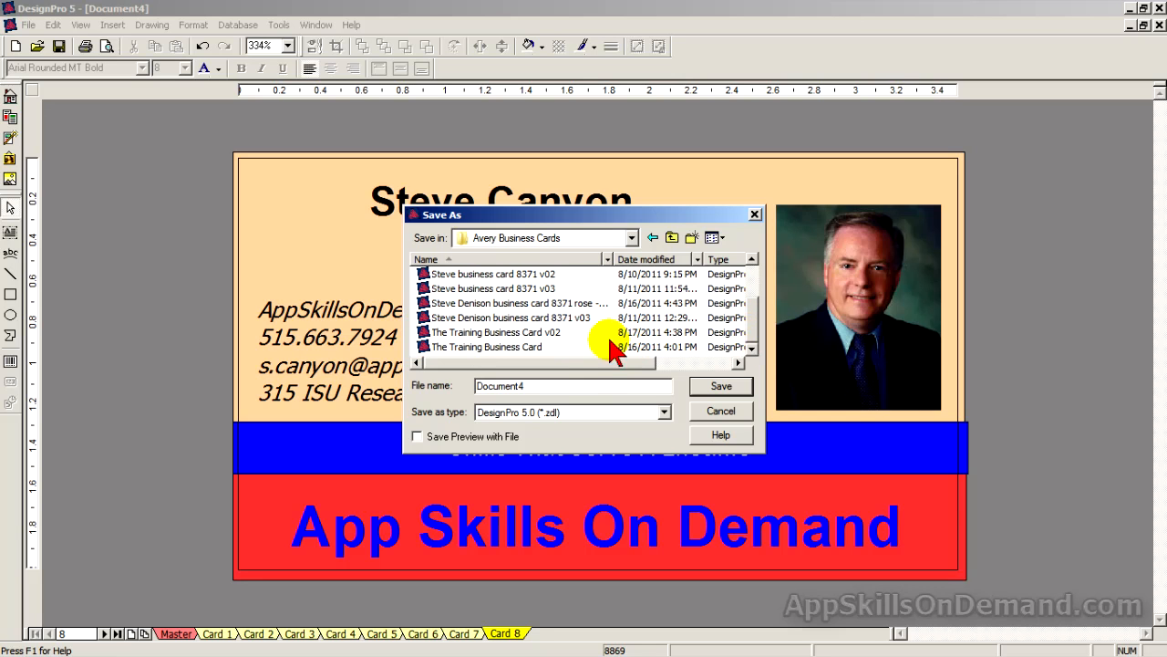
{"action": "left_click", "coordinate": [545, 332]}
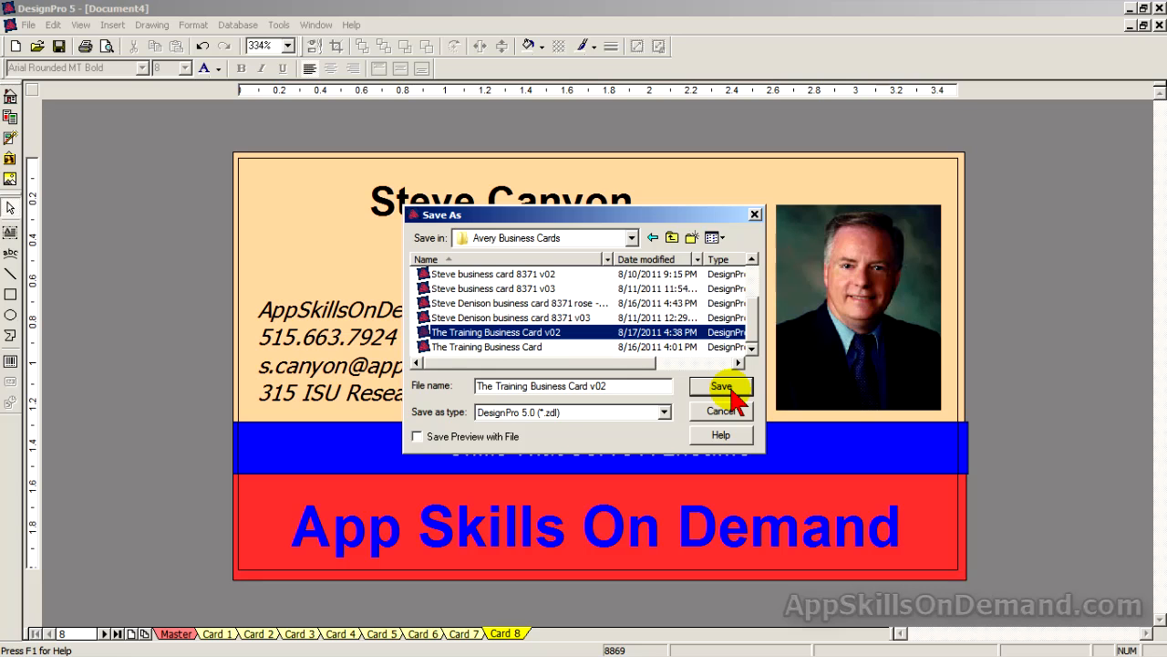
{"action": "left_click", "coordinate": [416, 436]}
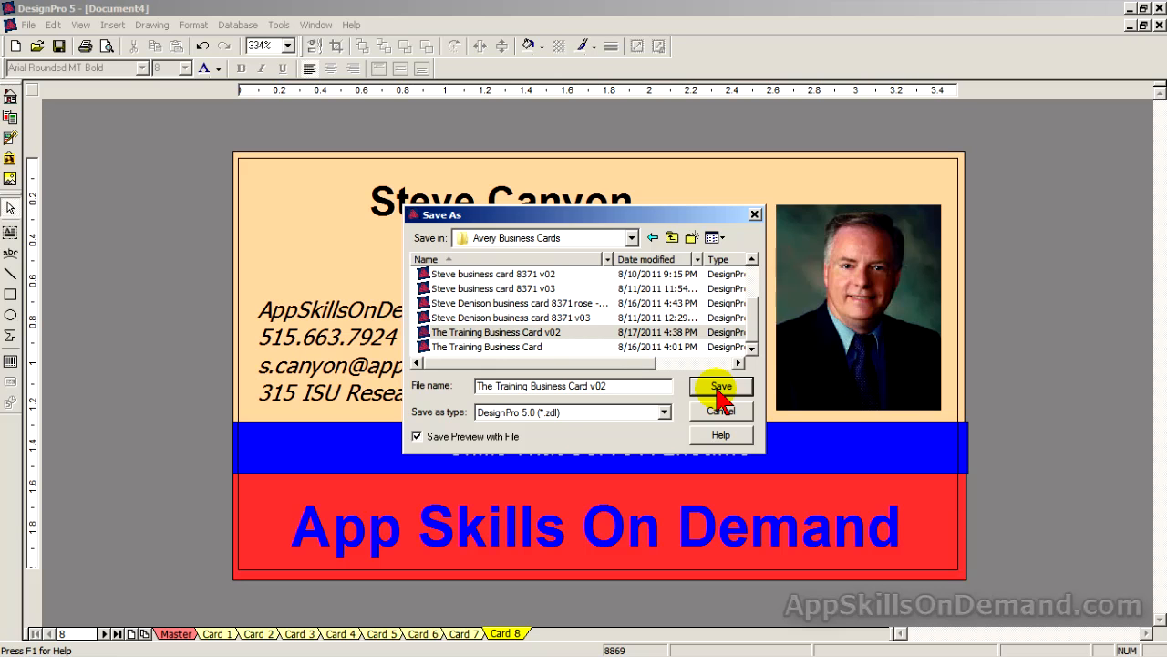
{"action": "left_click", "coordinate": [720, 388]}
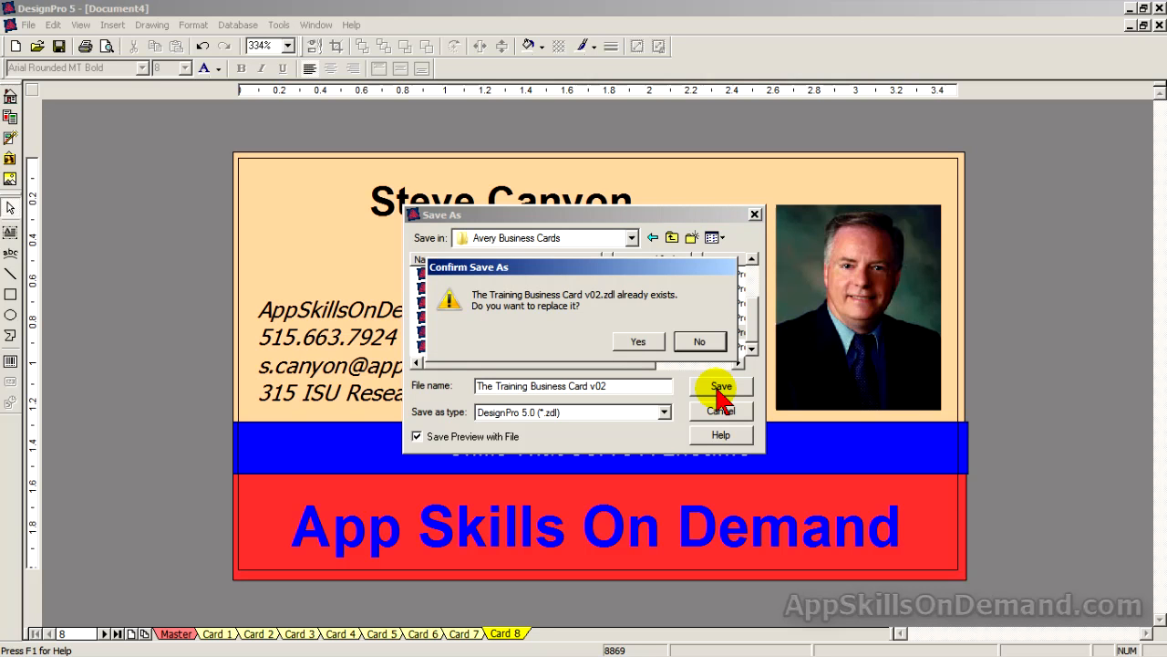
{"action": "left_click", "coordinate": [645, 346]}
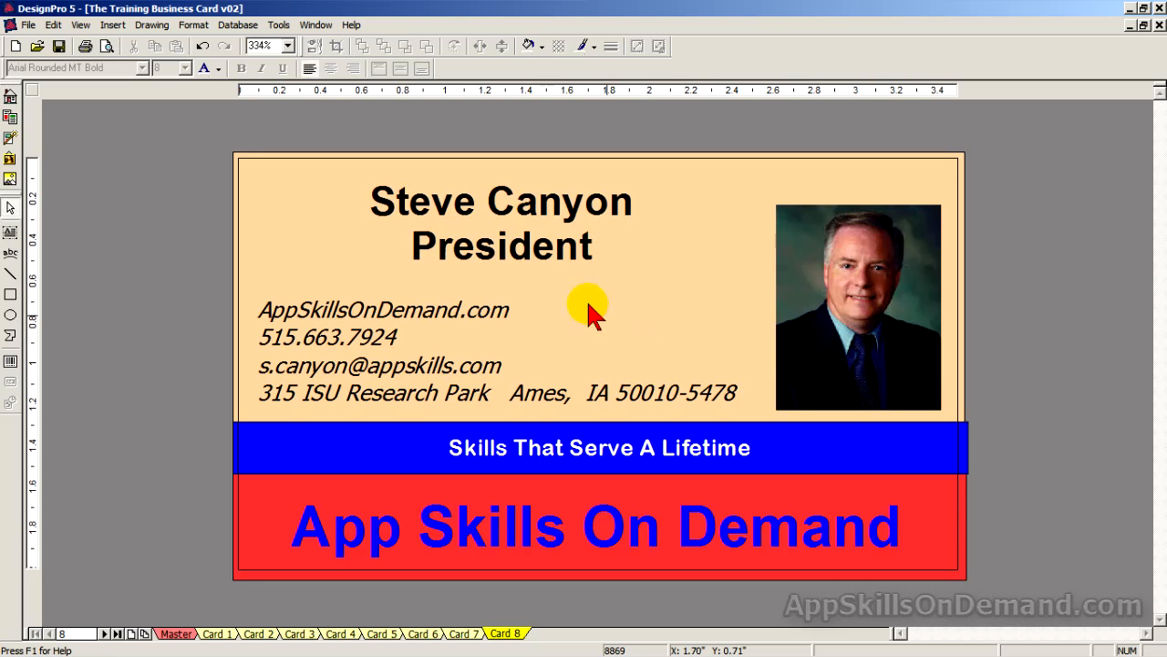
Switch to the rose-beige v01 business card from the Window menu's document list.
{"action": "left_click", "coordinate": [319, 25]}
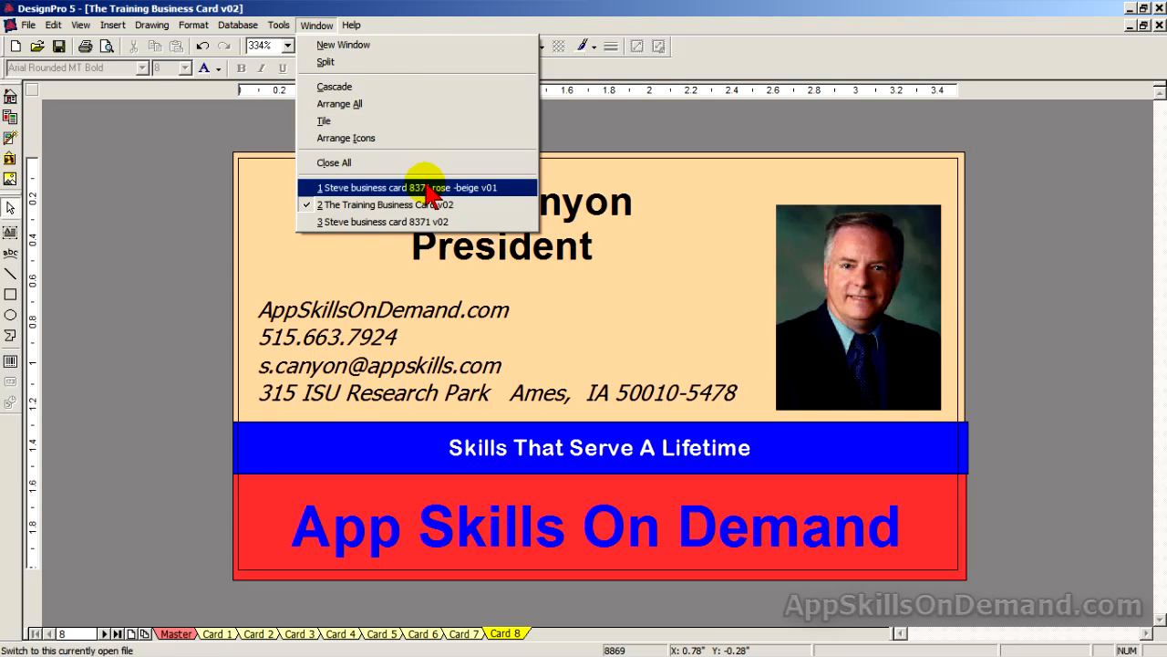
{"action": "left_click", "coordinate": [428, 188]}
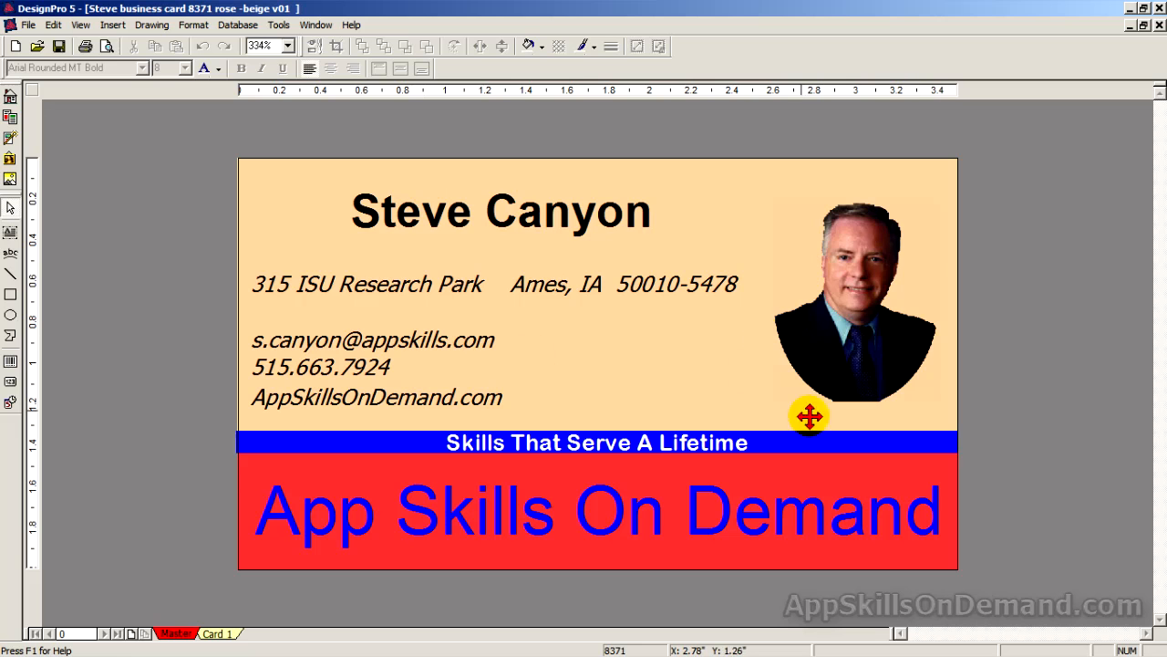